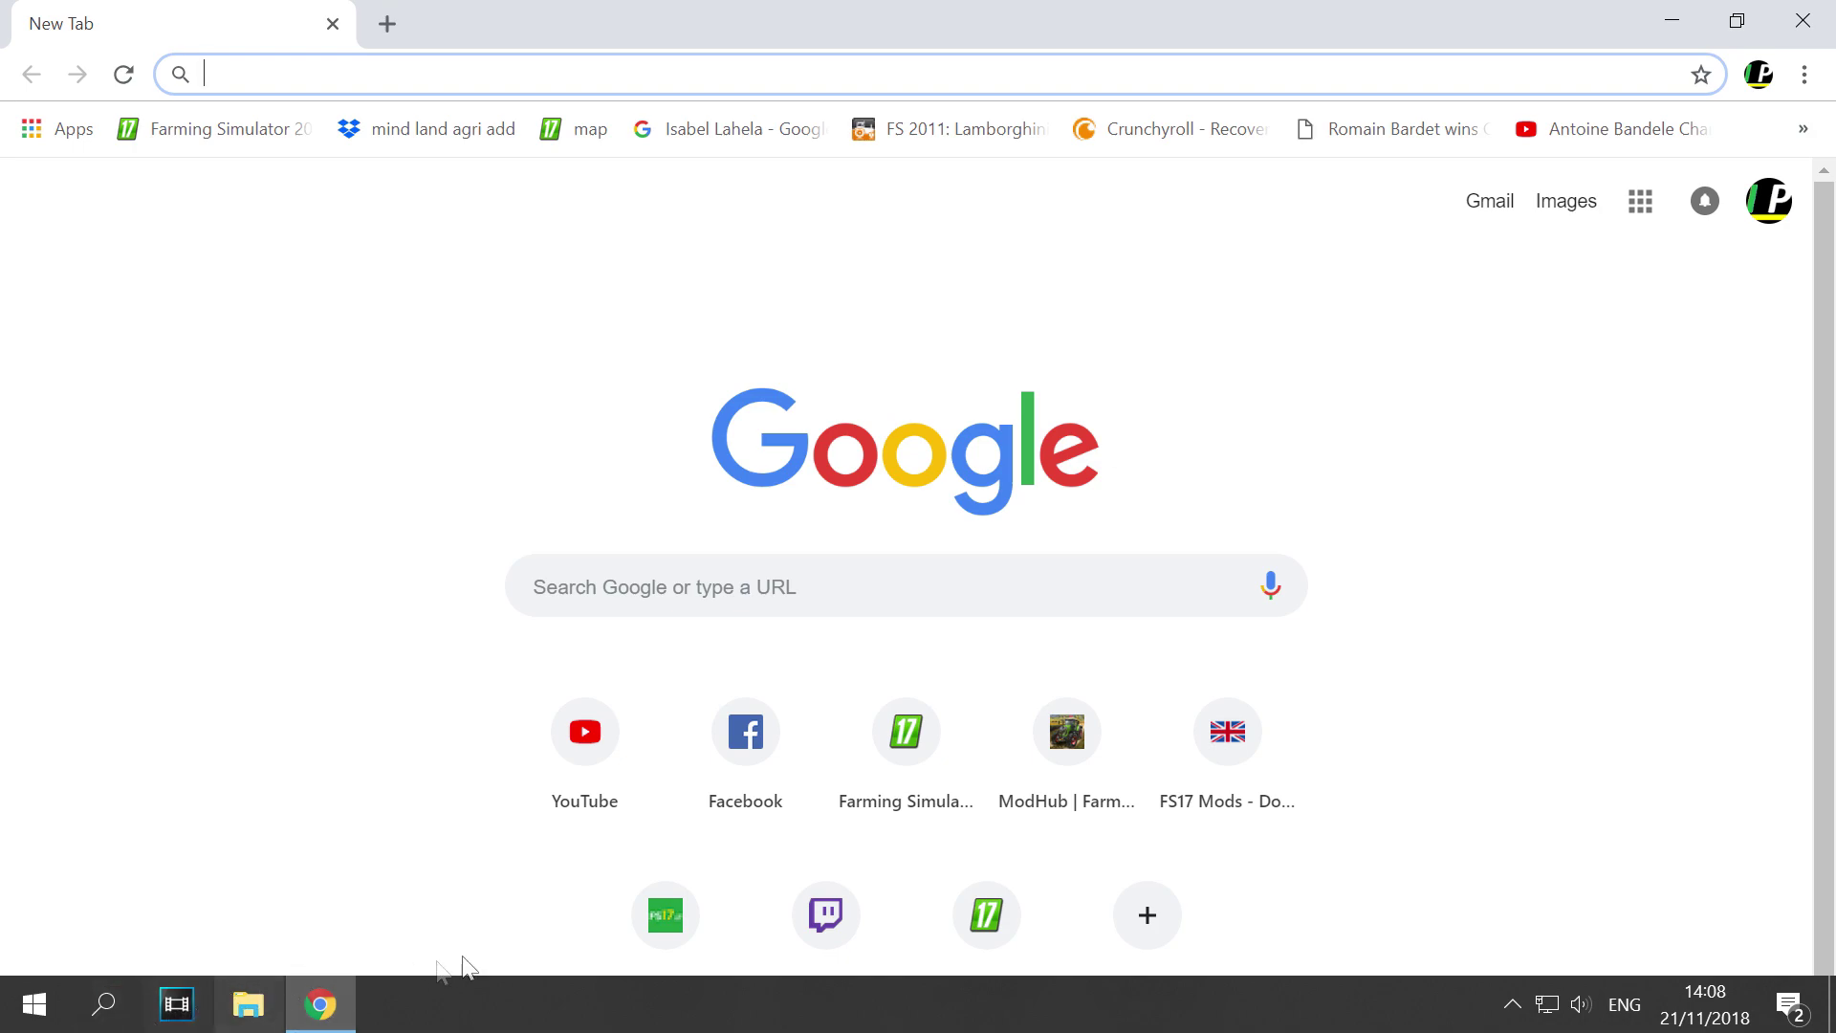
Step: Open the Farming Simulator ModHub and go to the site's main mods page
click(1069, 792)
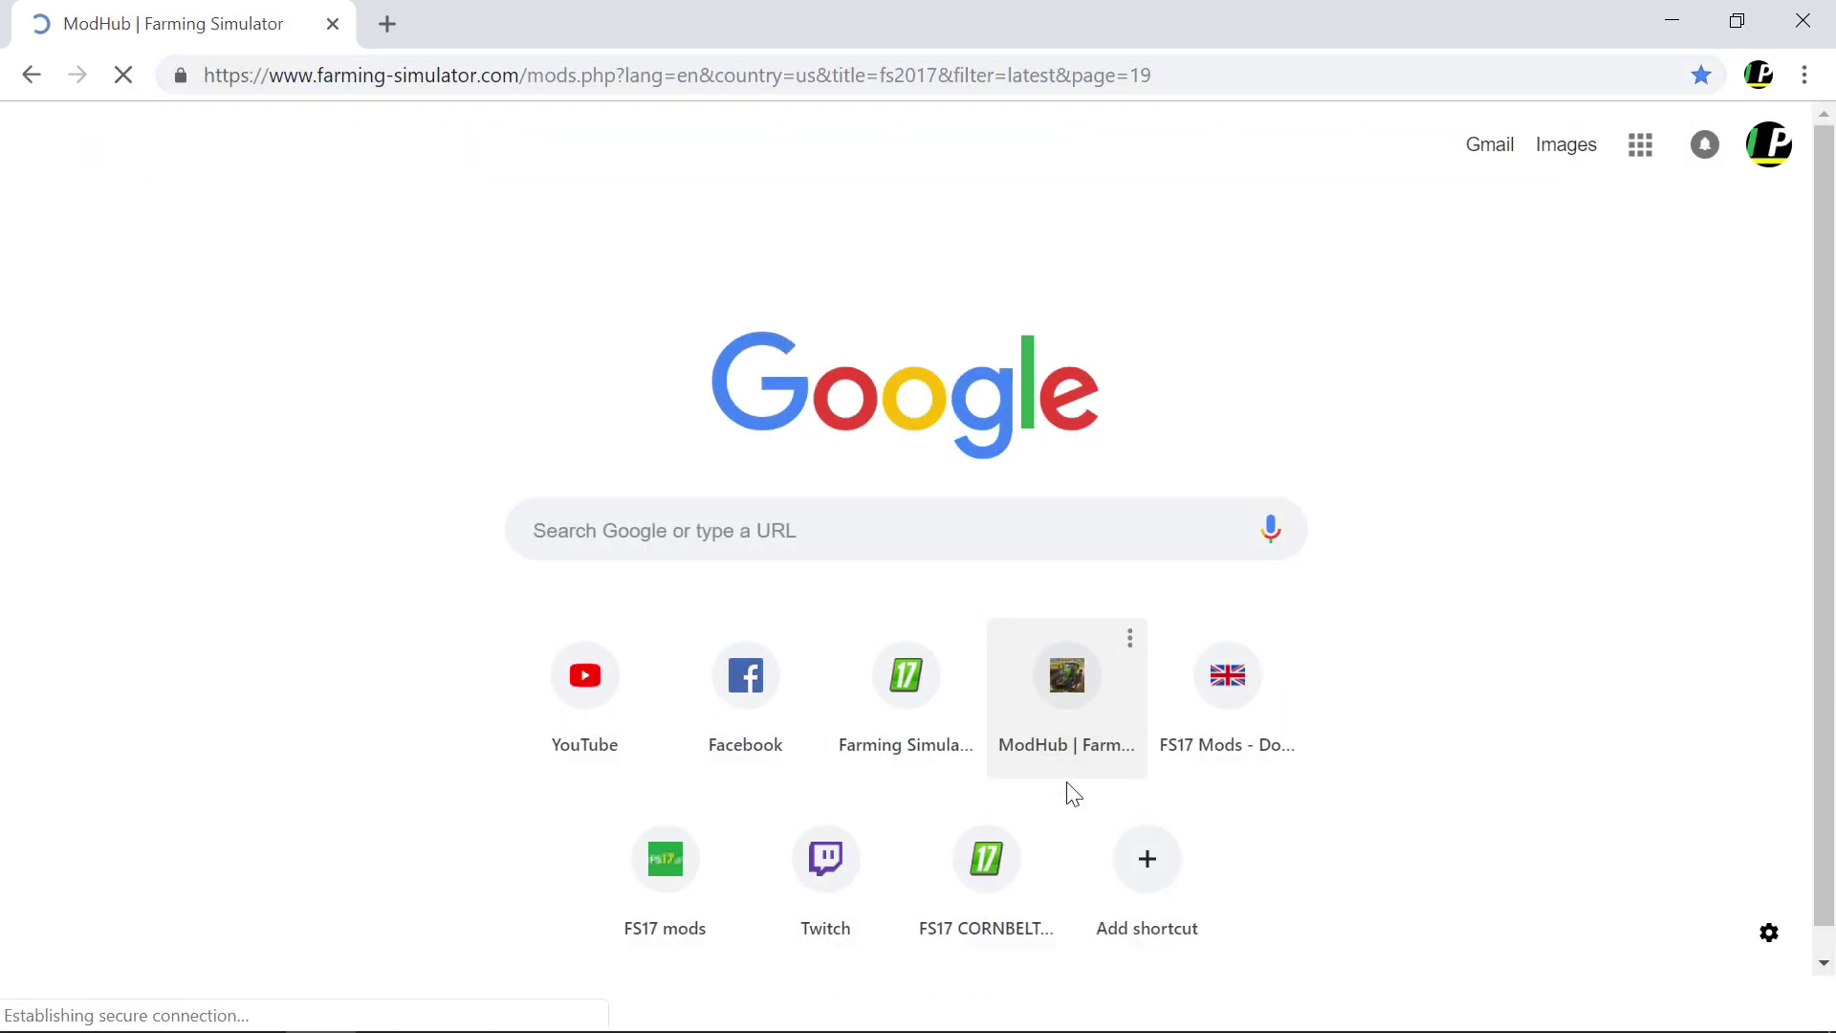
scroll(962, 630, down, 1)
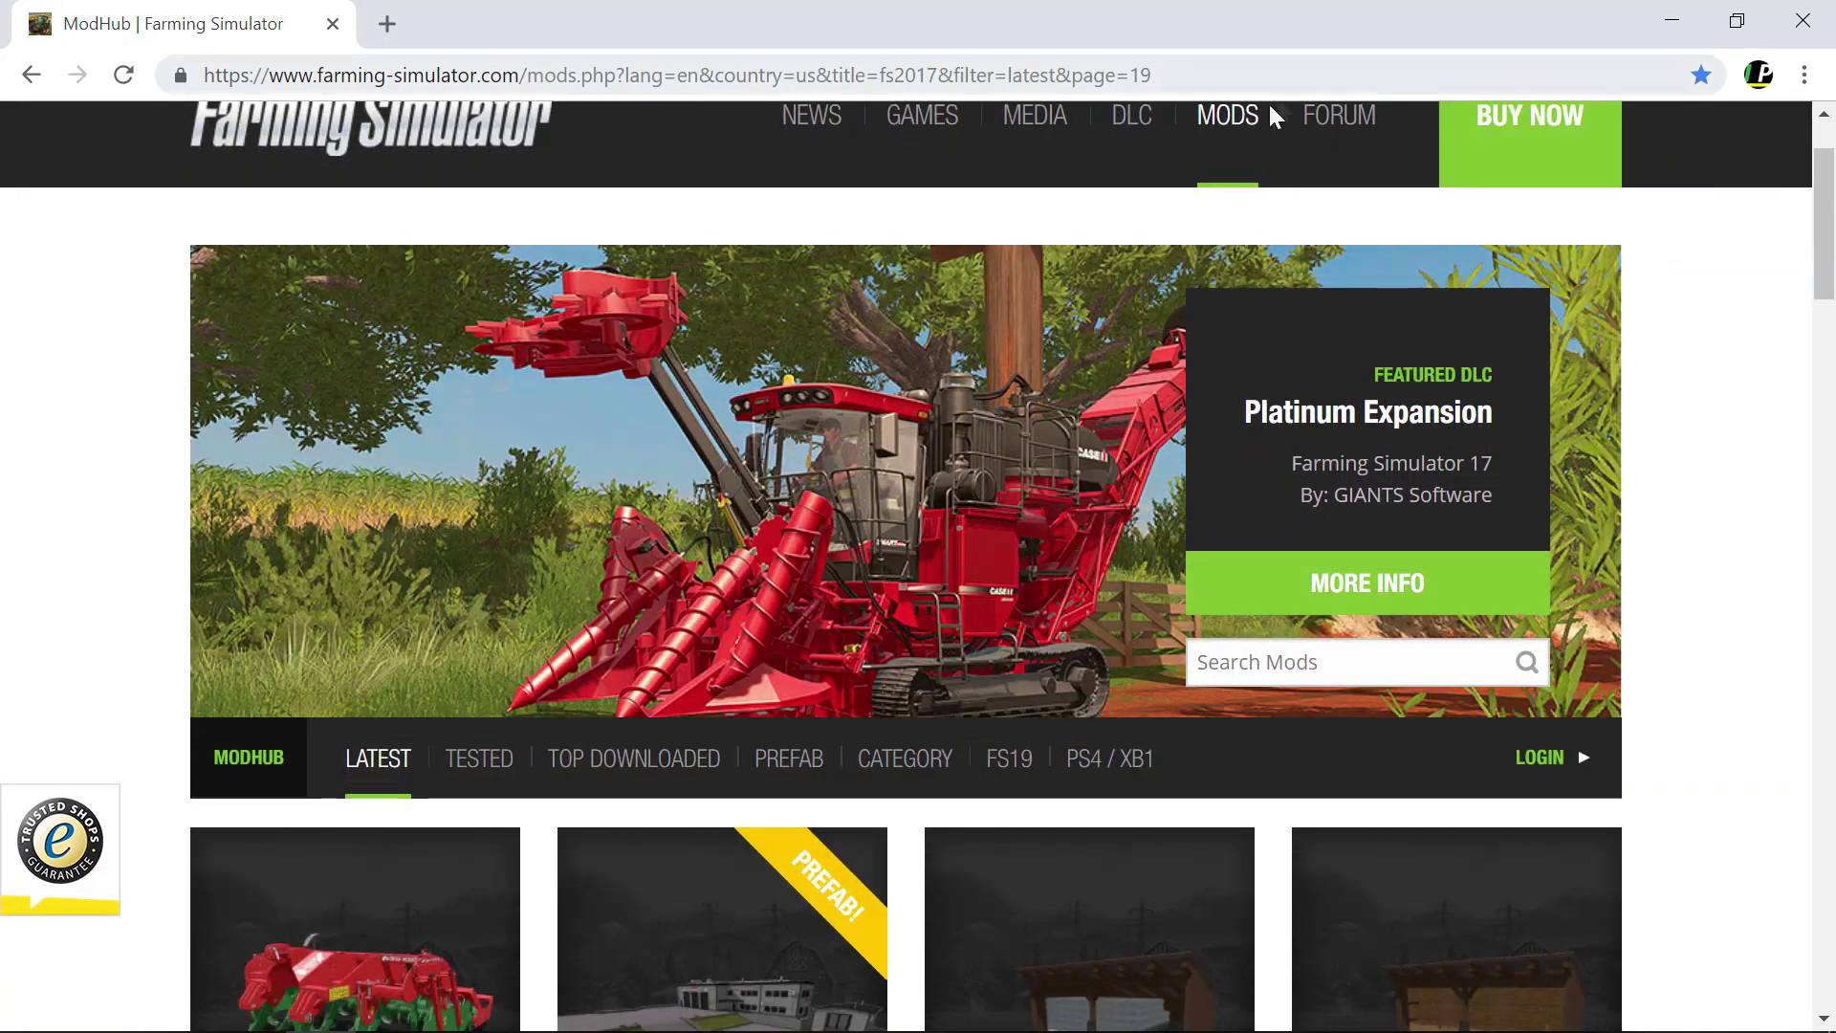
click(1253, 113)
Step: Find the Huerlimann H488 tractor among the Farming Simulator 19 mods and download its ZIP file
scroll(825, 471, down, 1)
scroll(824, 471, down, 4)
scroll(800, 484, up, 5)
scroll(815, 502, down, 10)
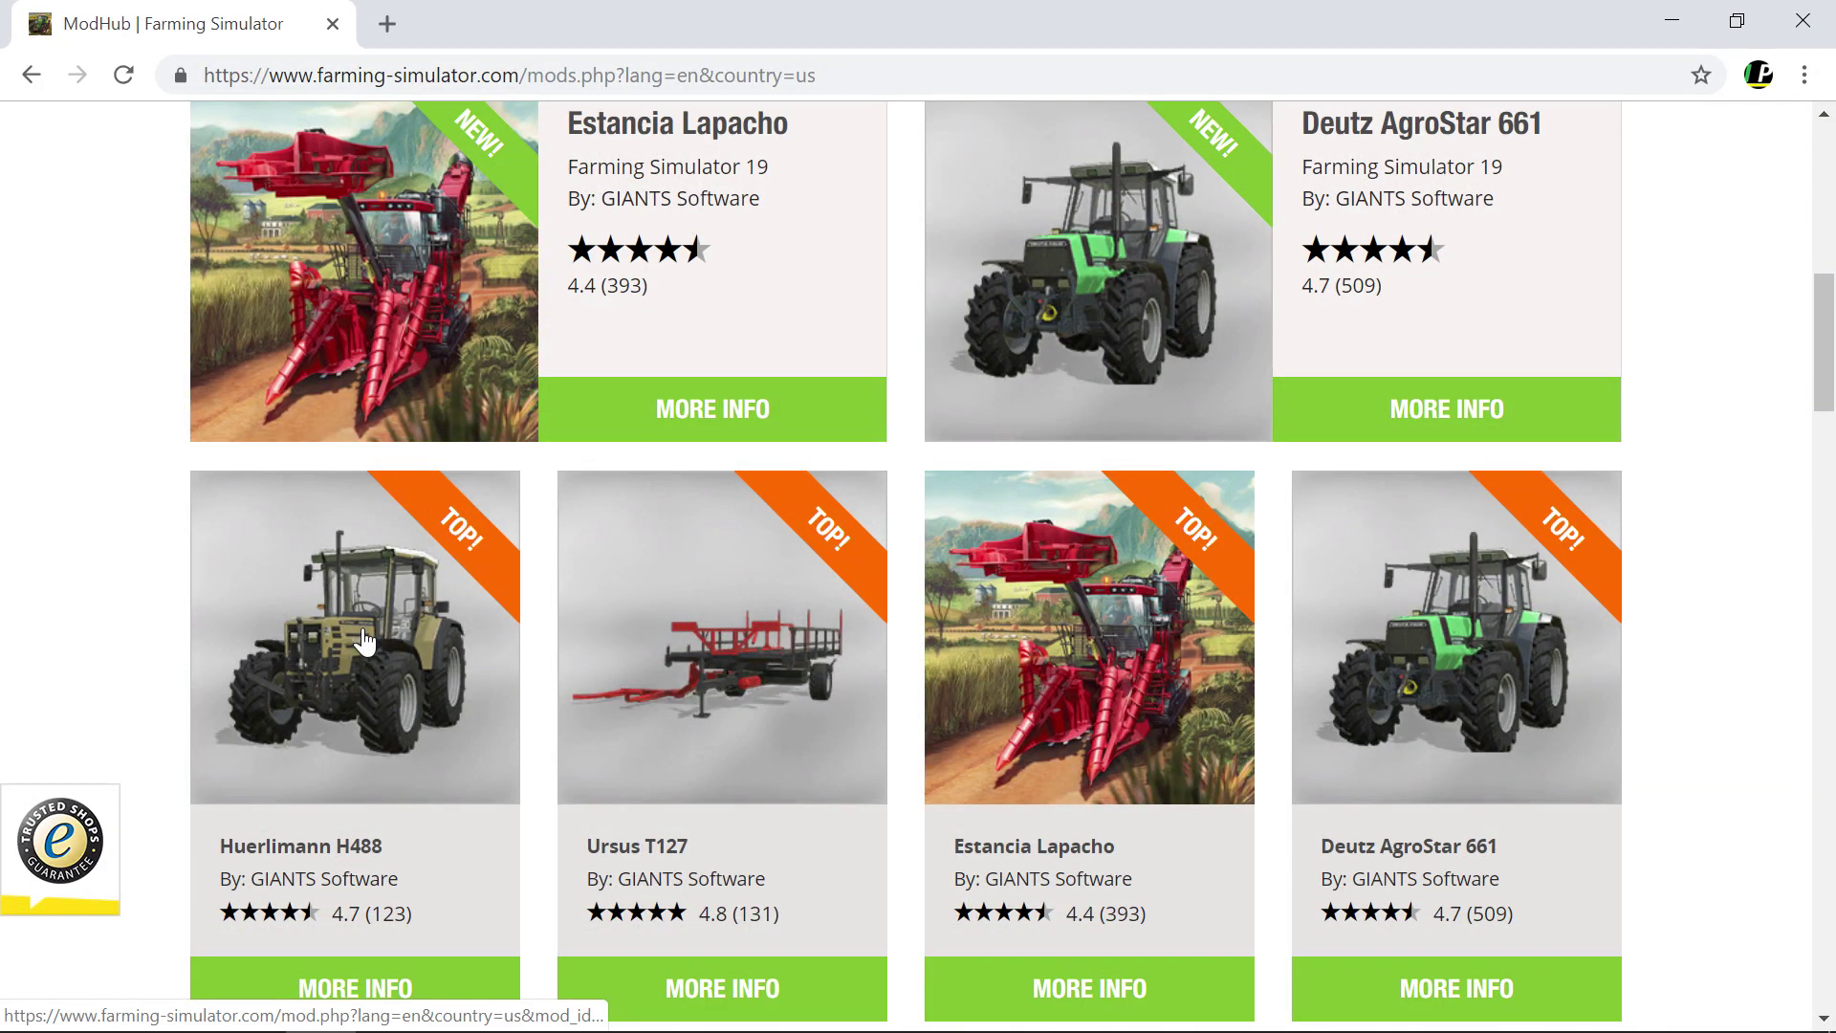
scroll(366, 644, down, 2)
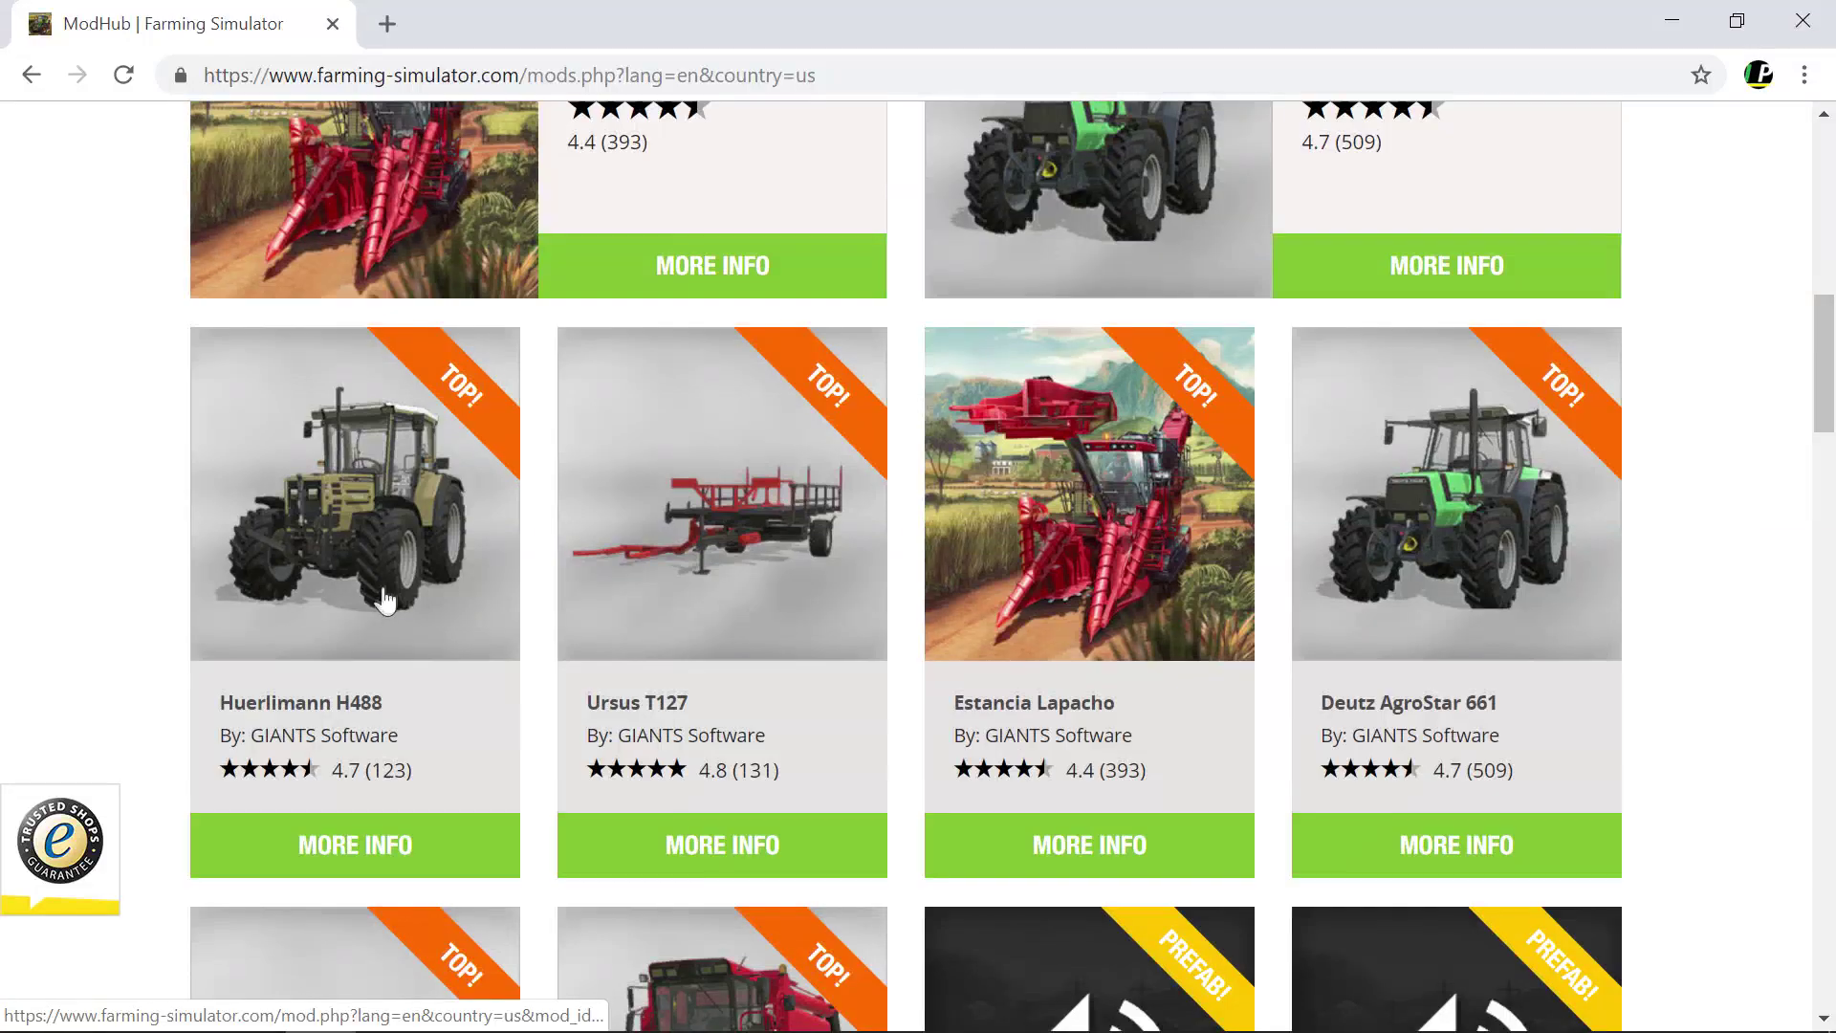
click(420, 553)
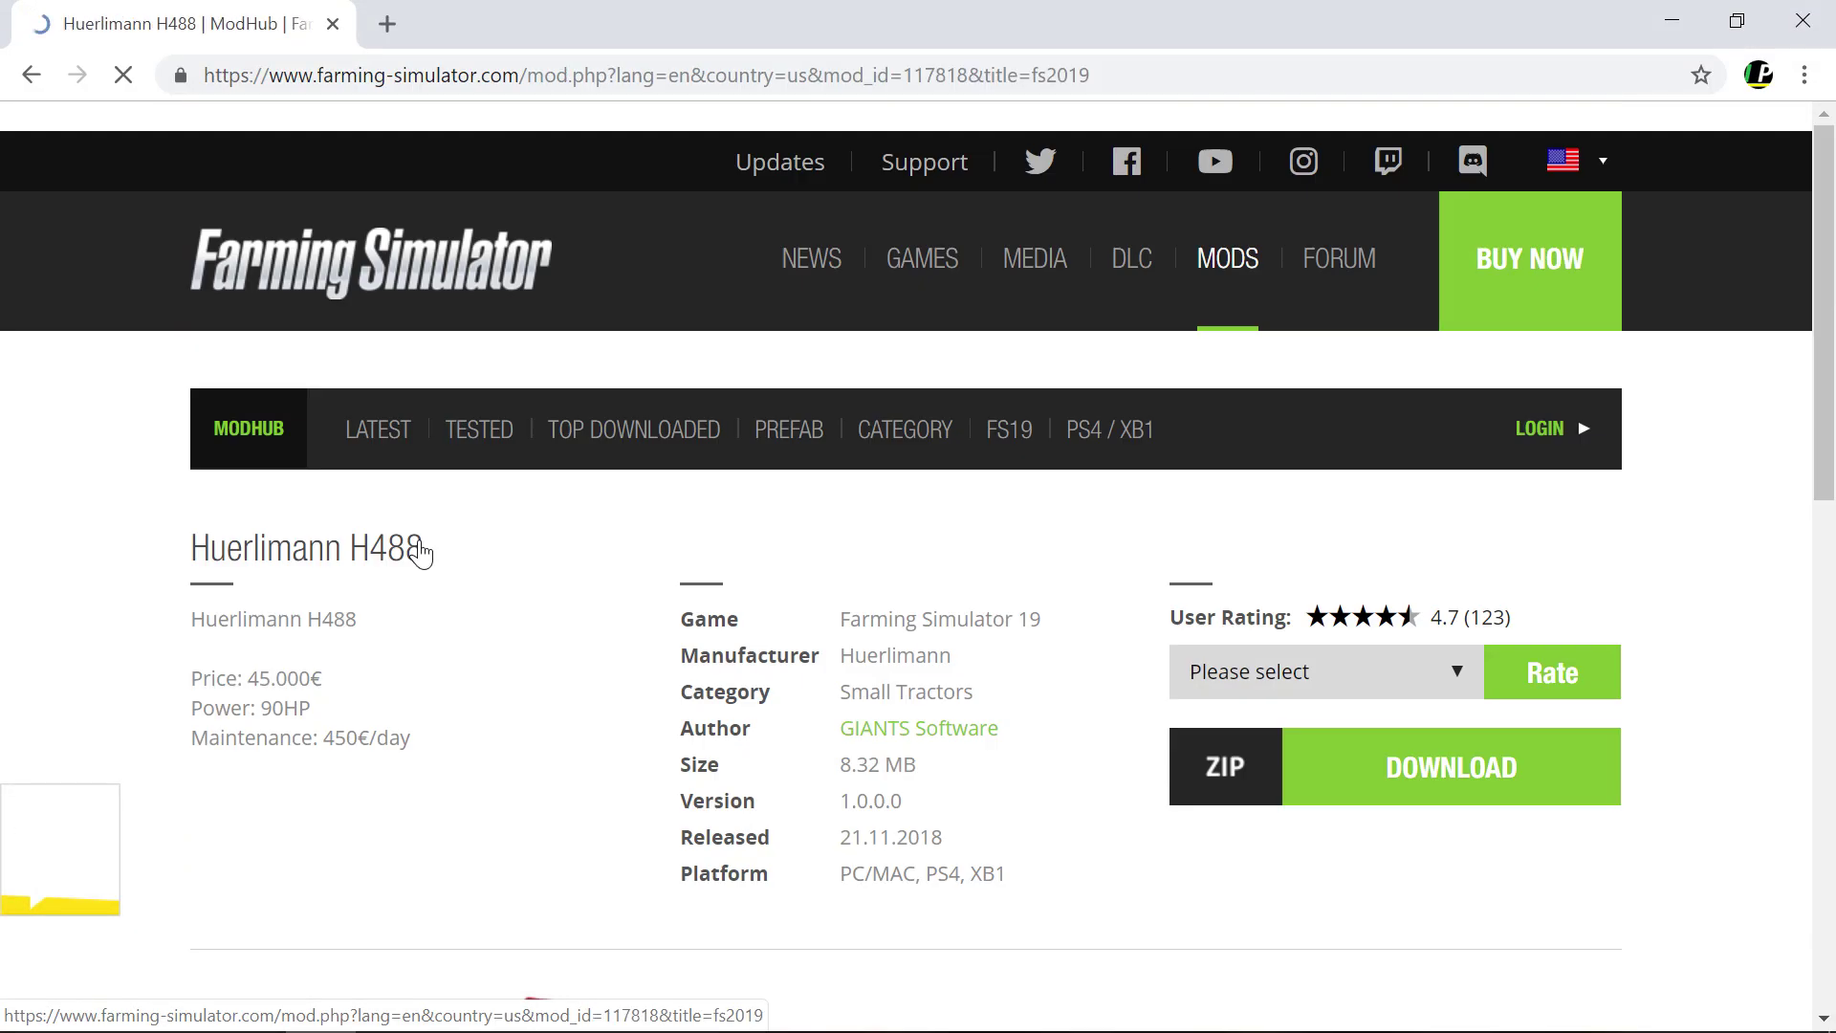
click(1369, 767)
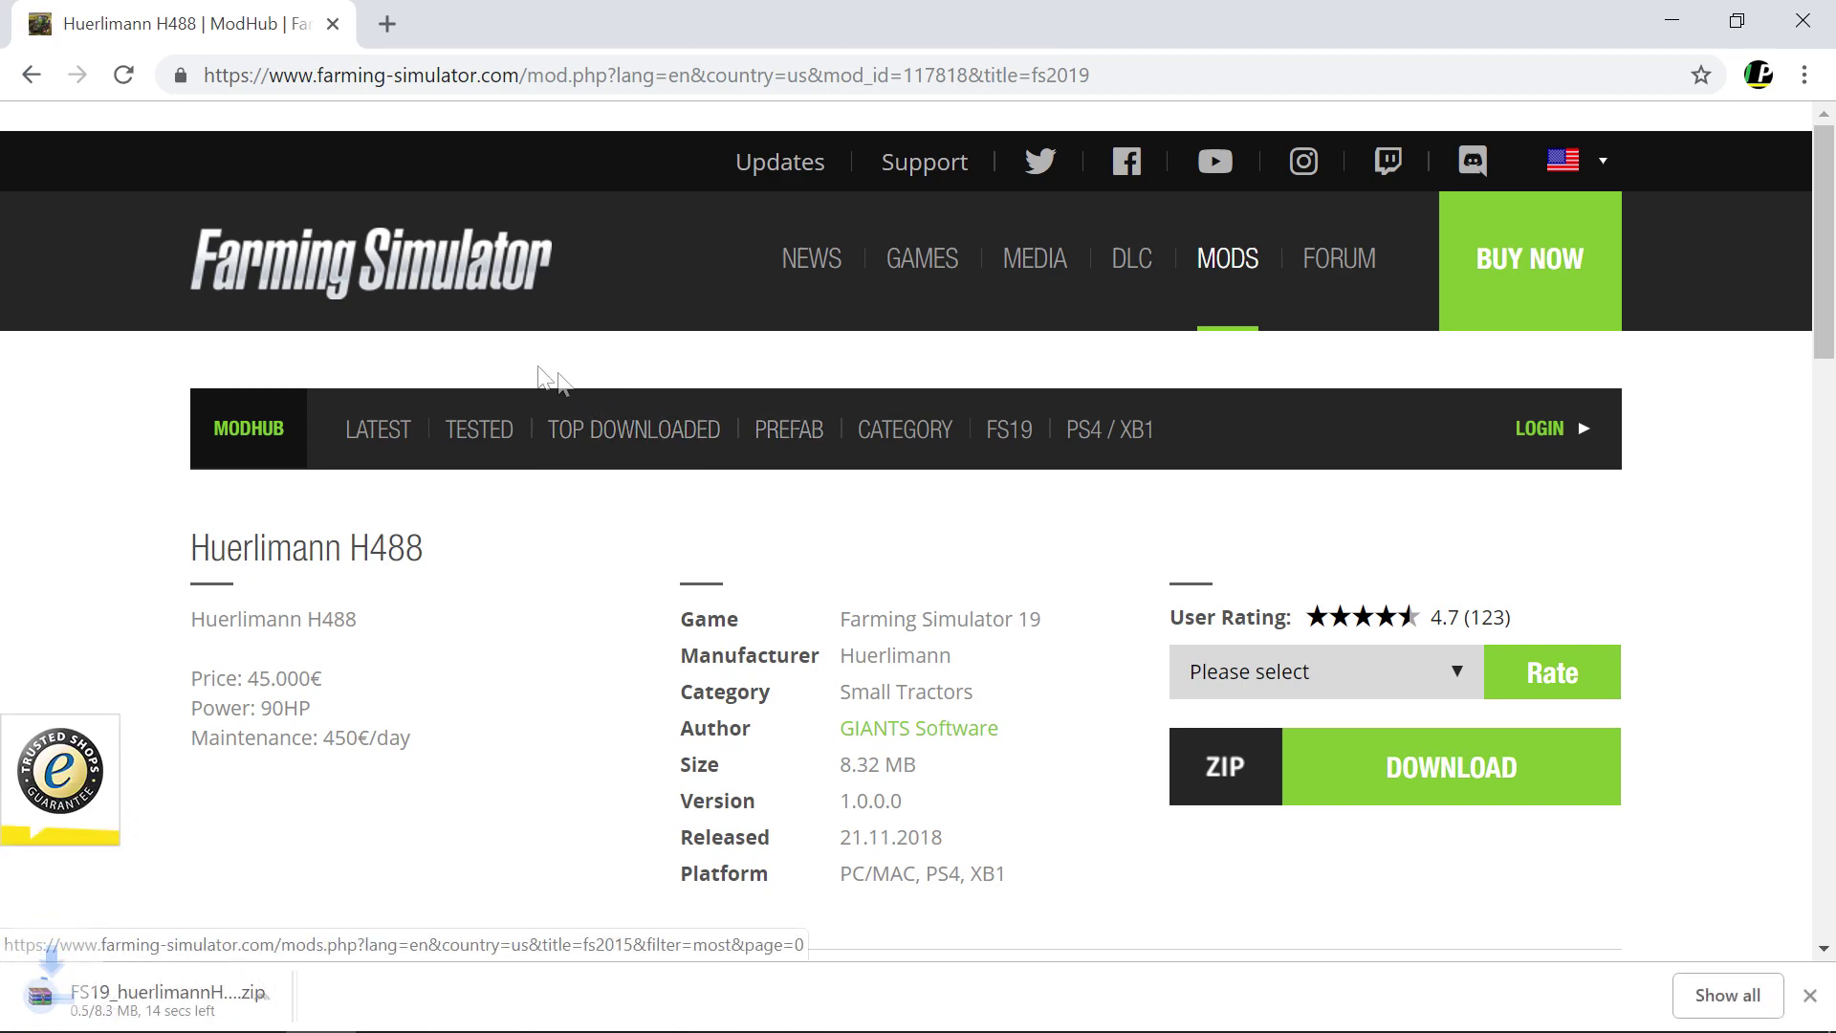
Step: Download the Ursus T127 mod's ZIP file from the mods listing, then return to the listing
click(39, 85)
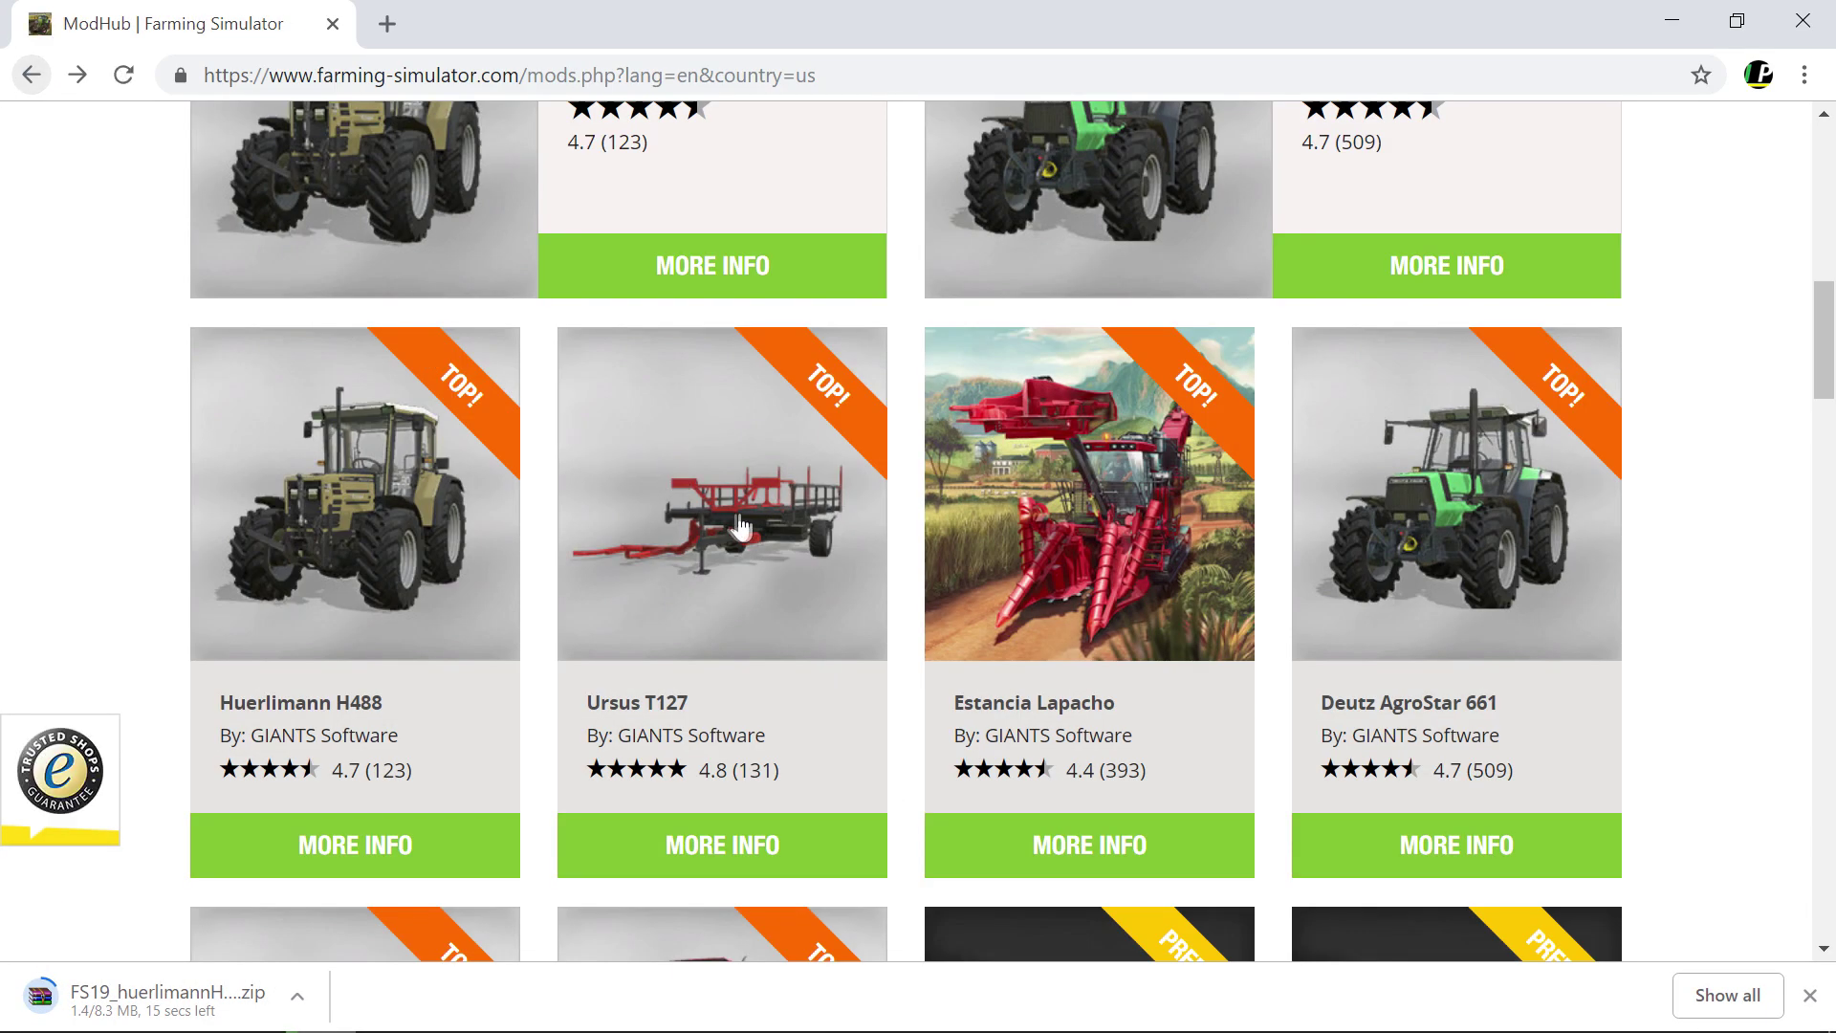
click(741, 529)
scroll(1310, 733, down, 1)
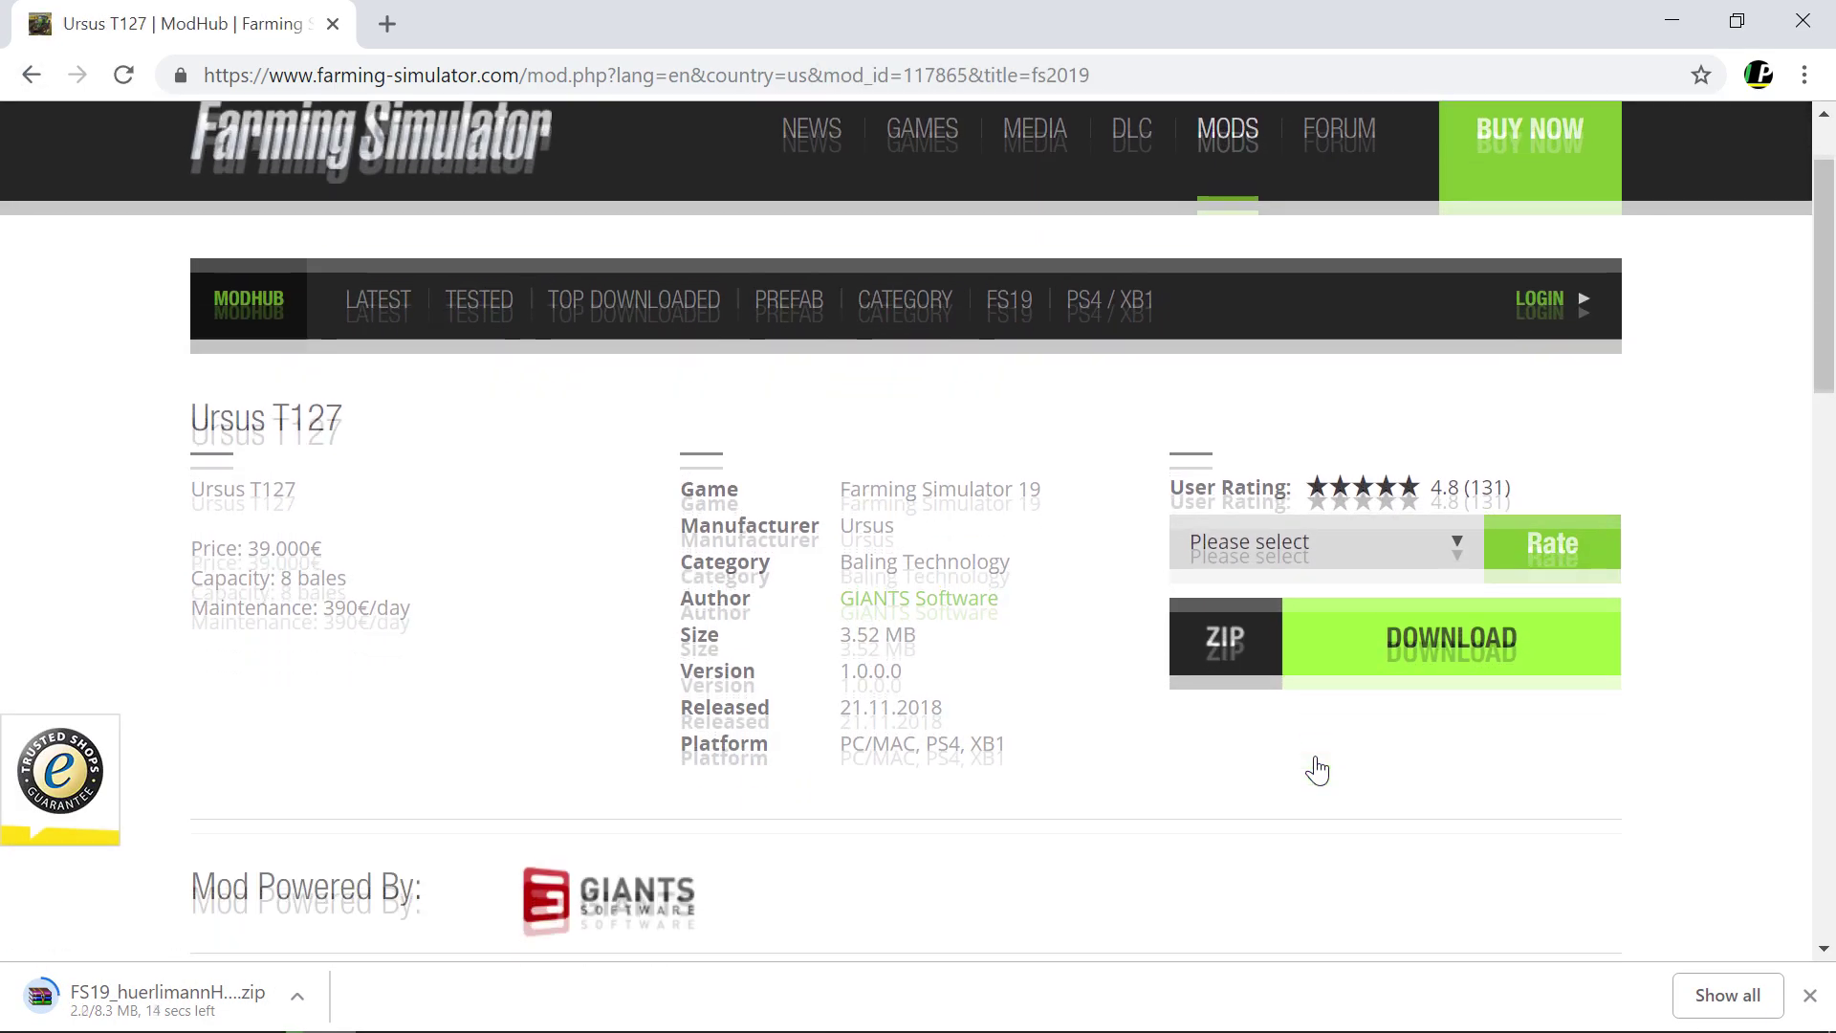
click(1292, 620)
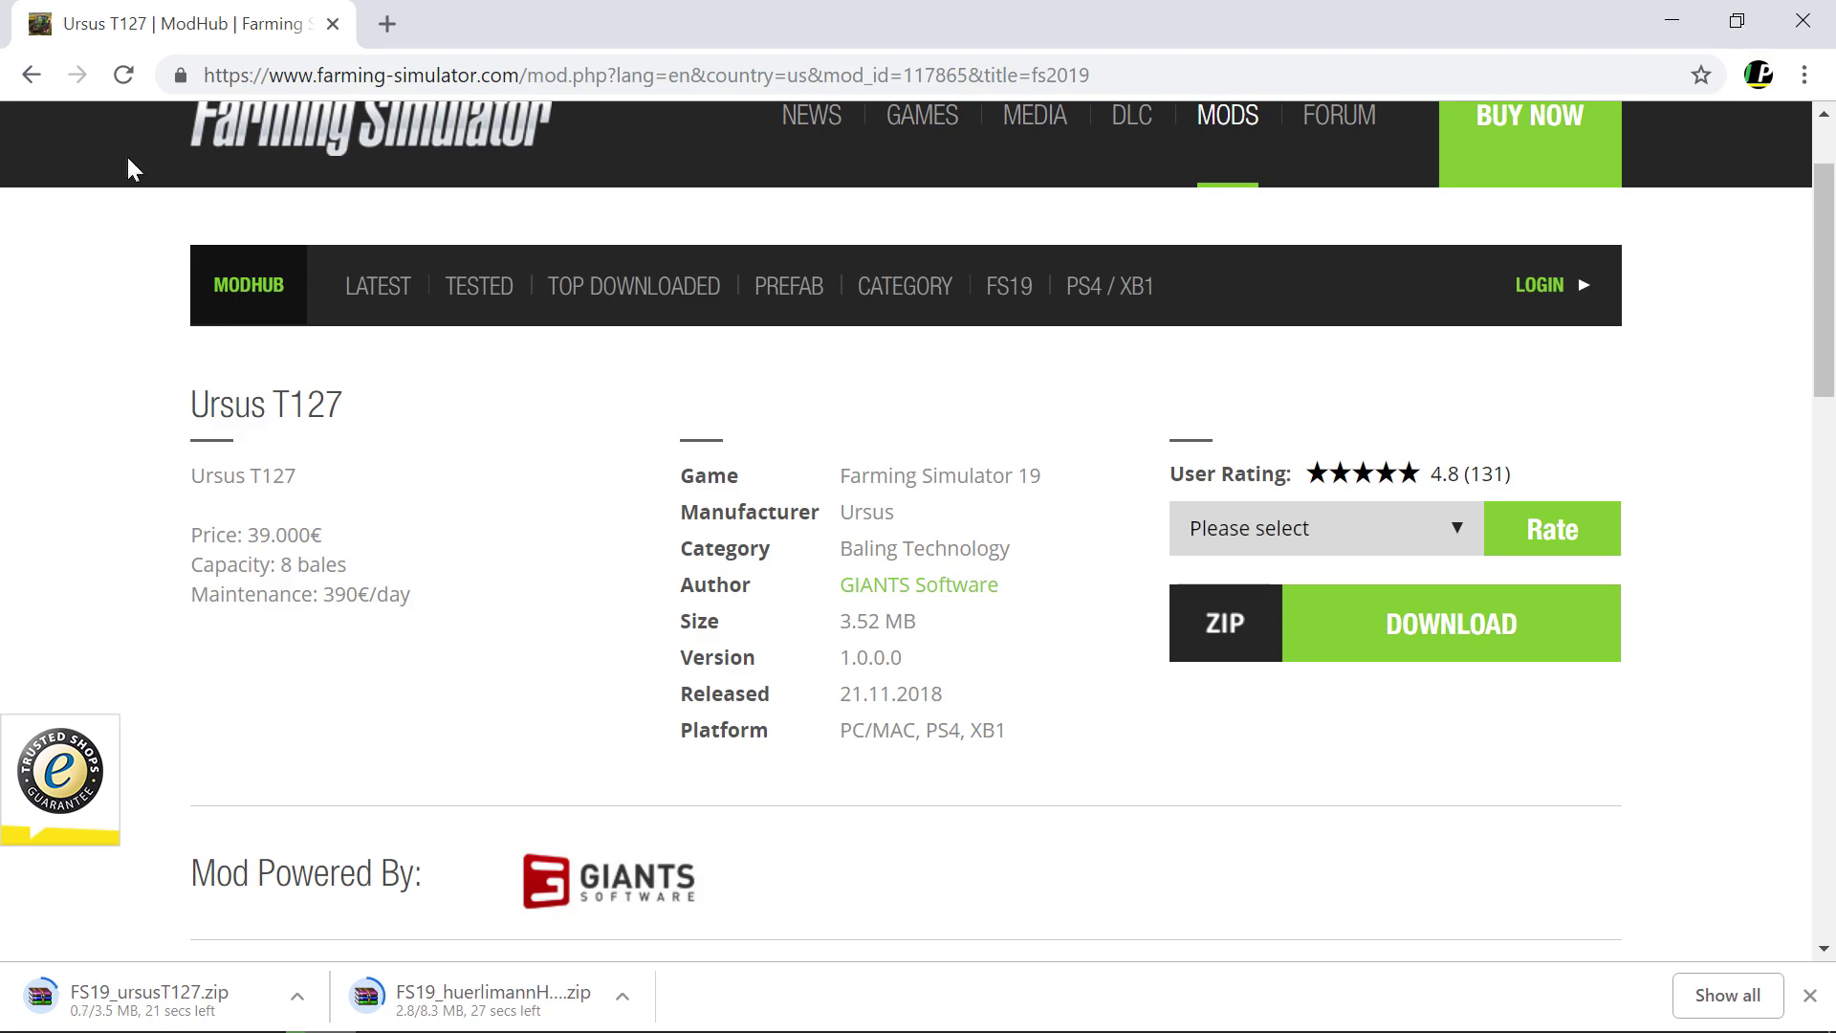
click(29, 77)
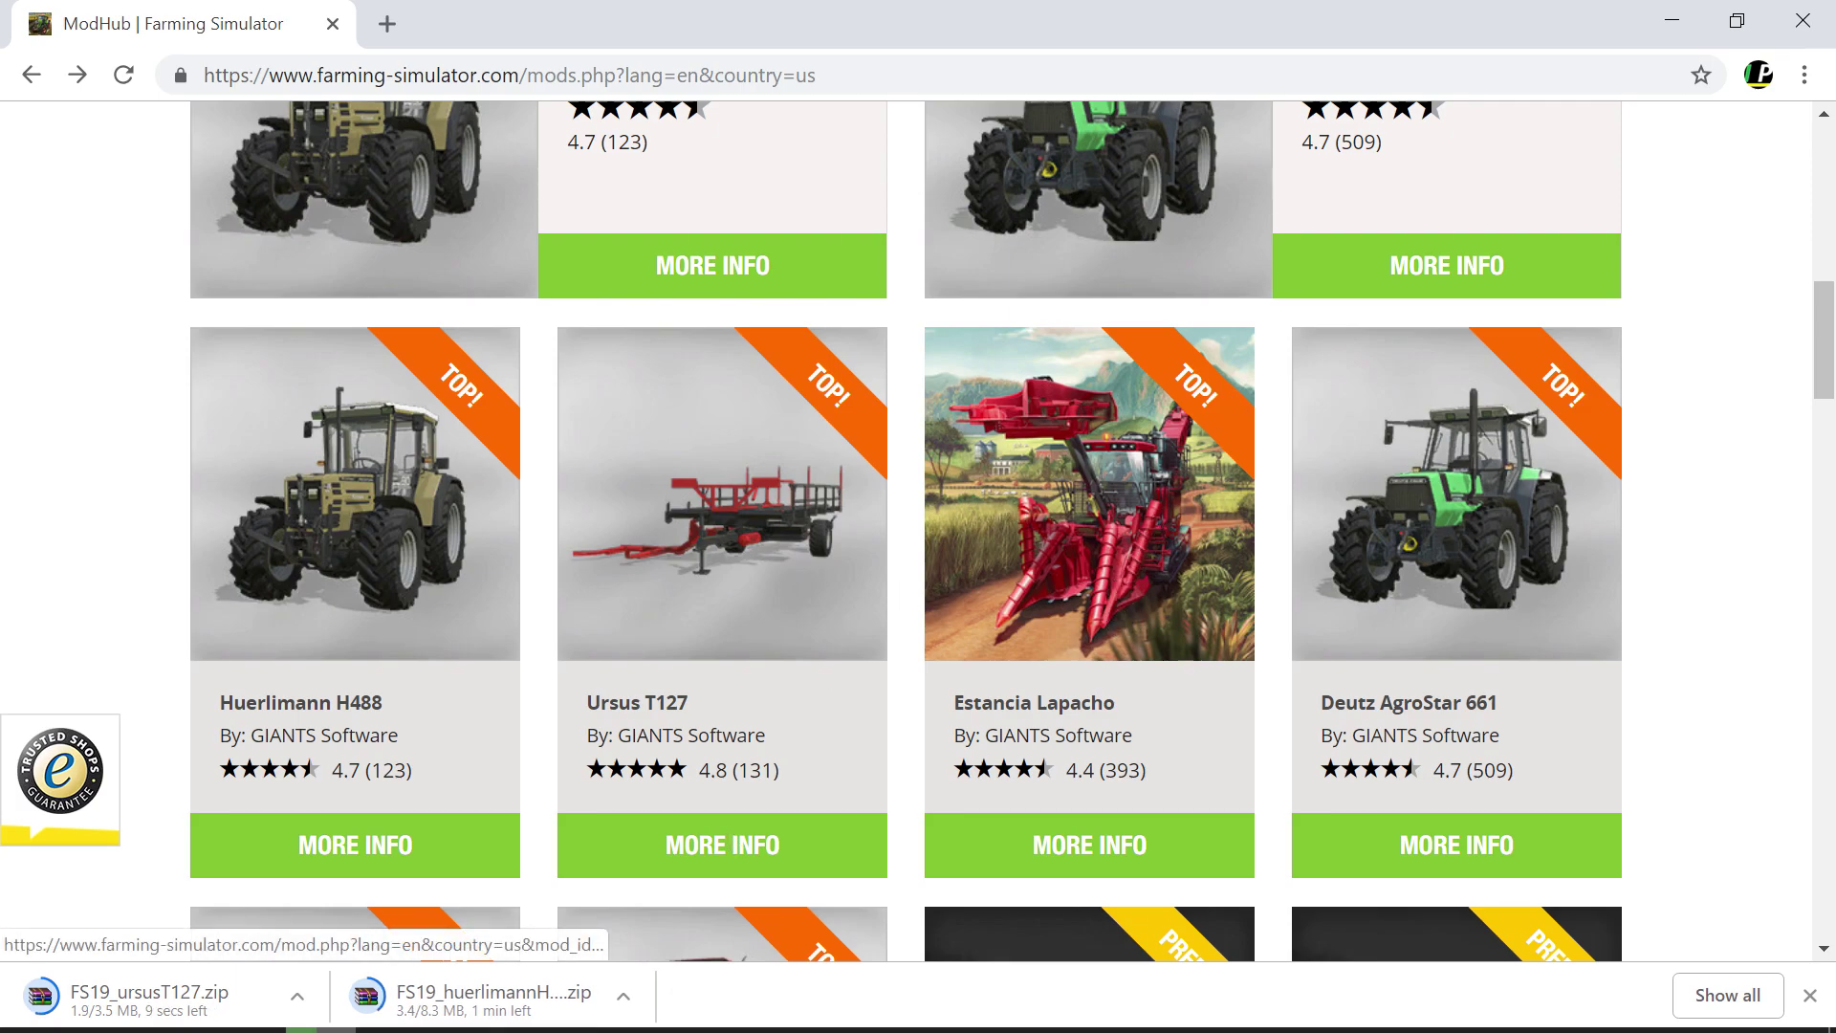
Step: Switch to File Explorer and open the Downloads folder
mouse_move(316, 1028)
click(254, 1026)
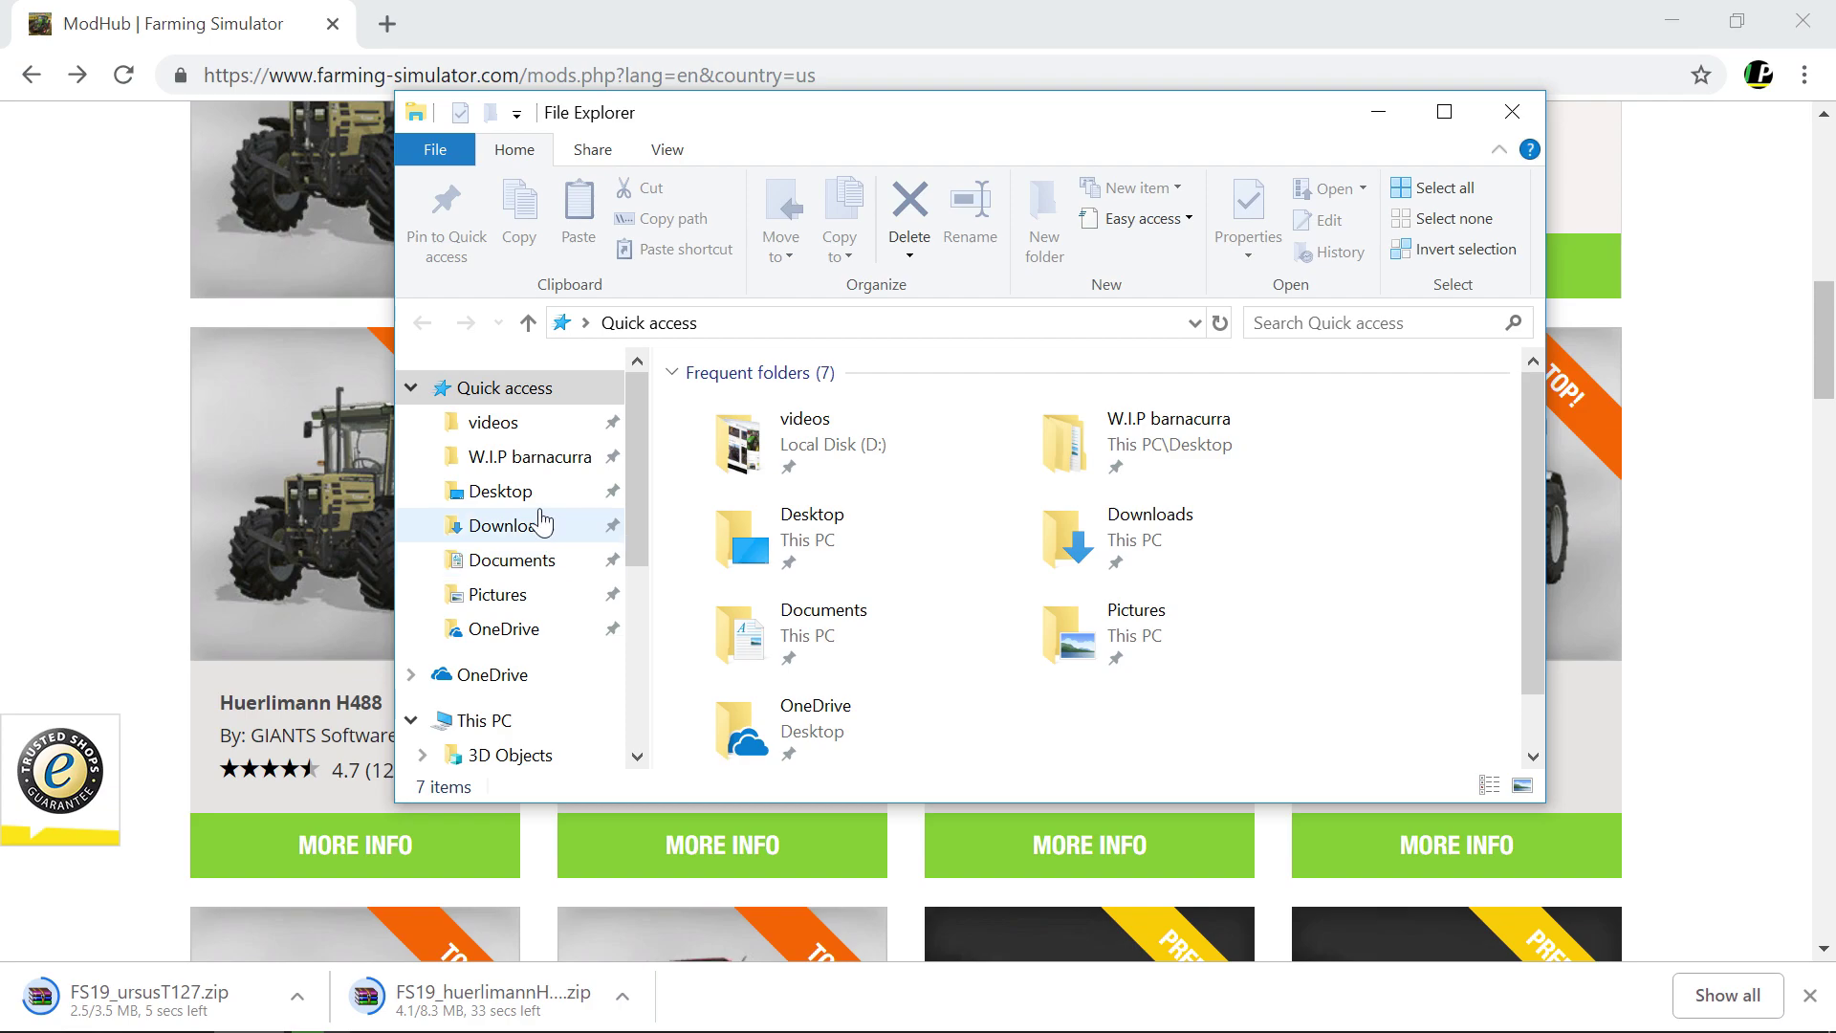
click(512, 526)
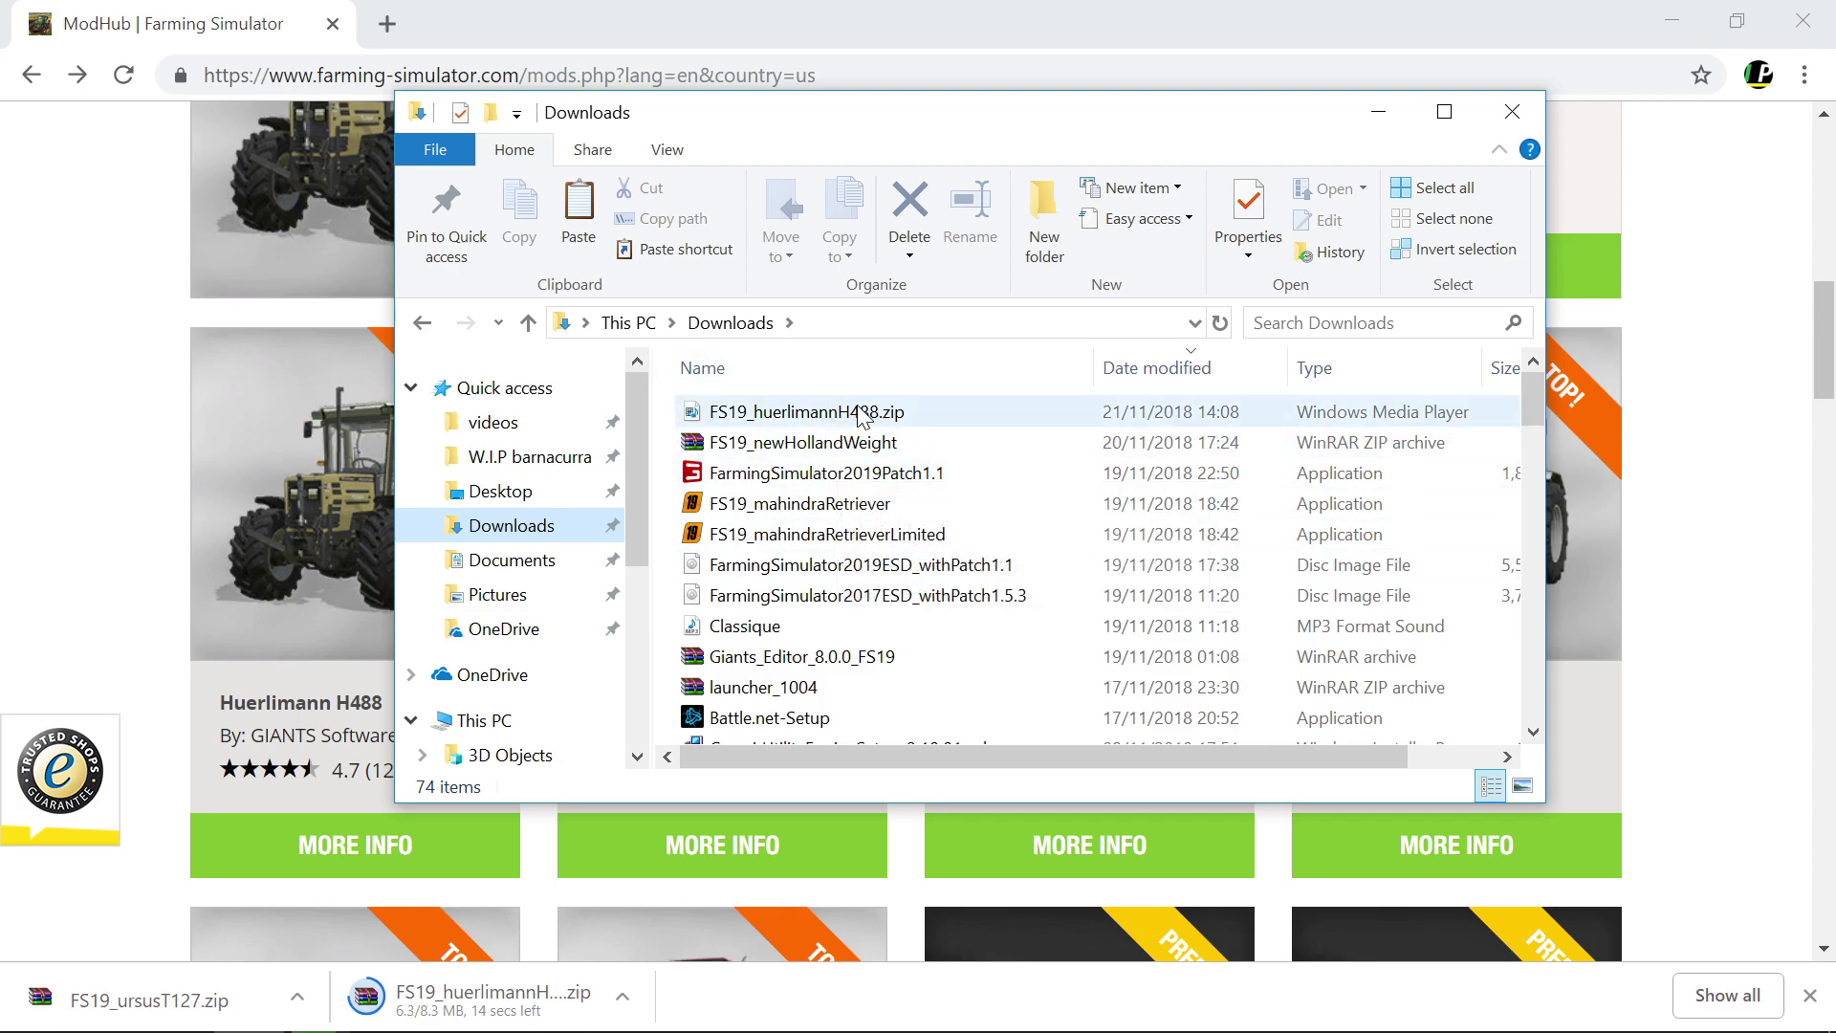
Step: Copy the FS19_ursusT127 and FS19_huerlimannH488 archives from the Downloads folder
scroll(824, 452, down, 1)
scroll(818, 446, up, 1)
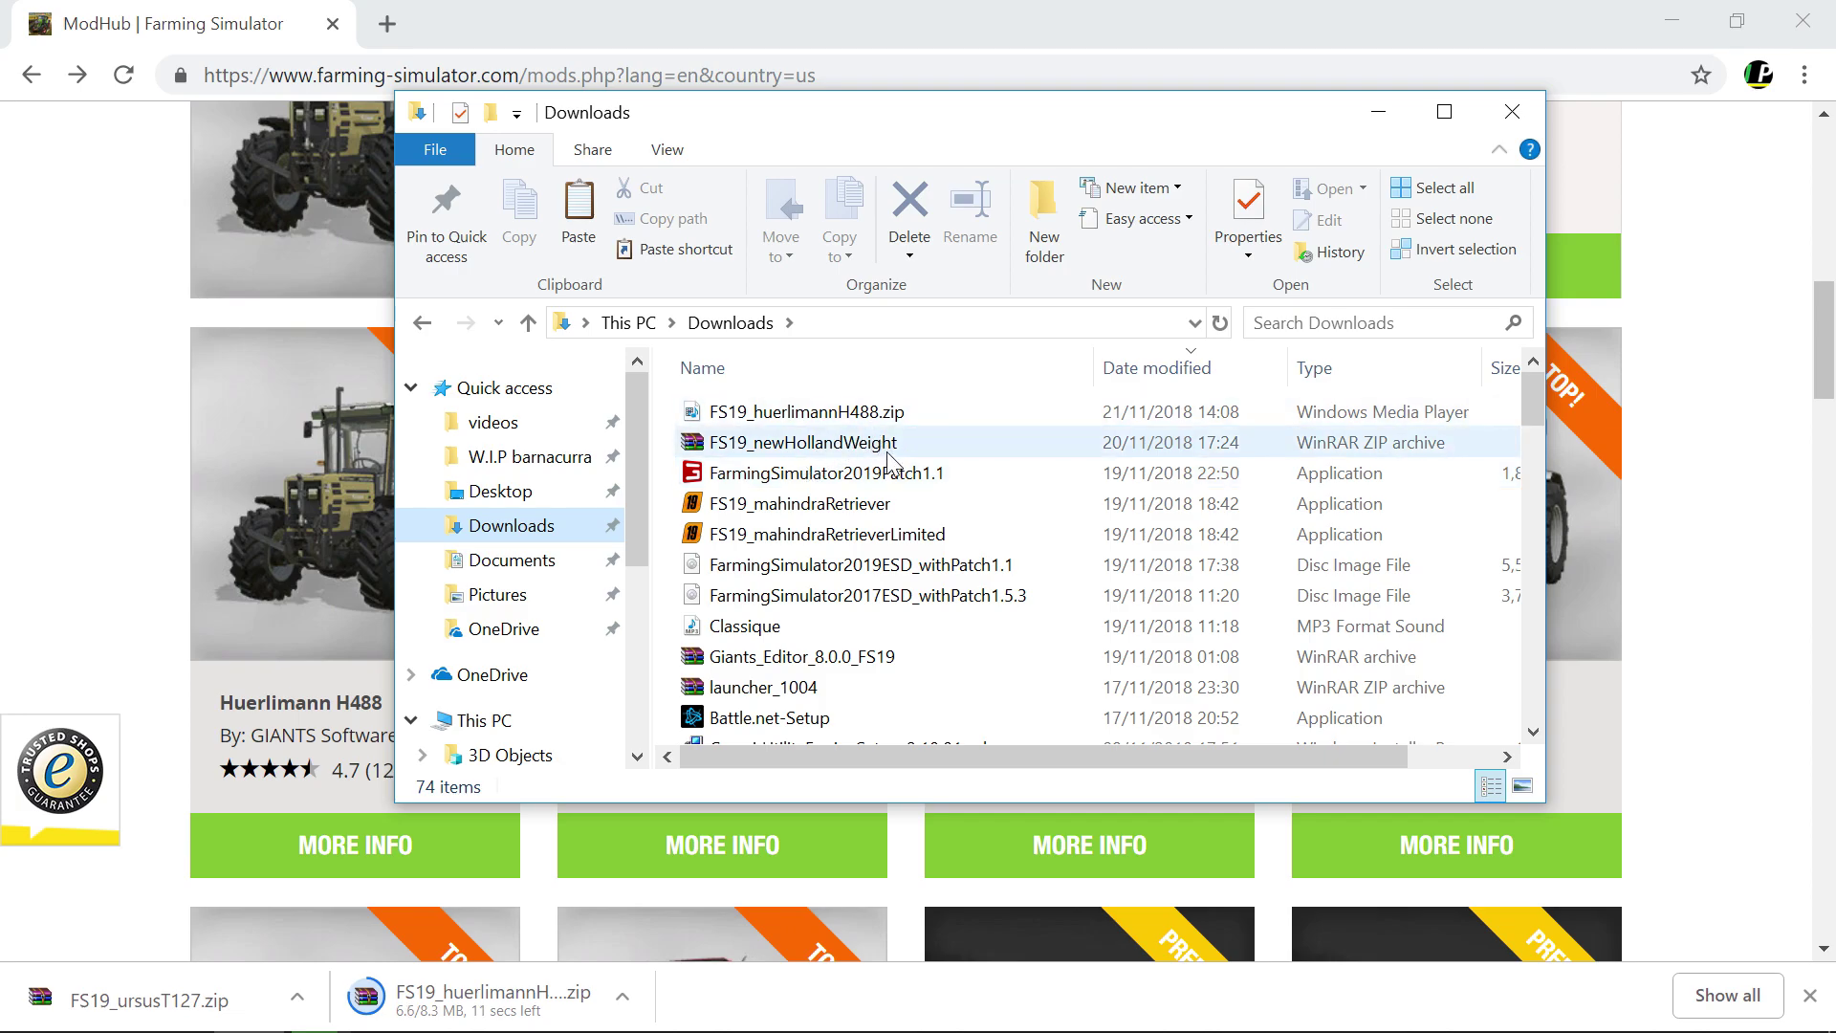
scroll(902, 475, down, 20)
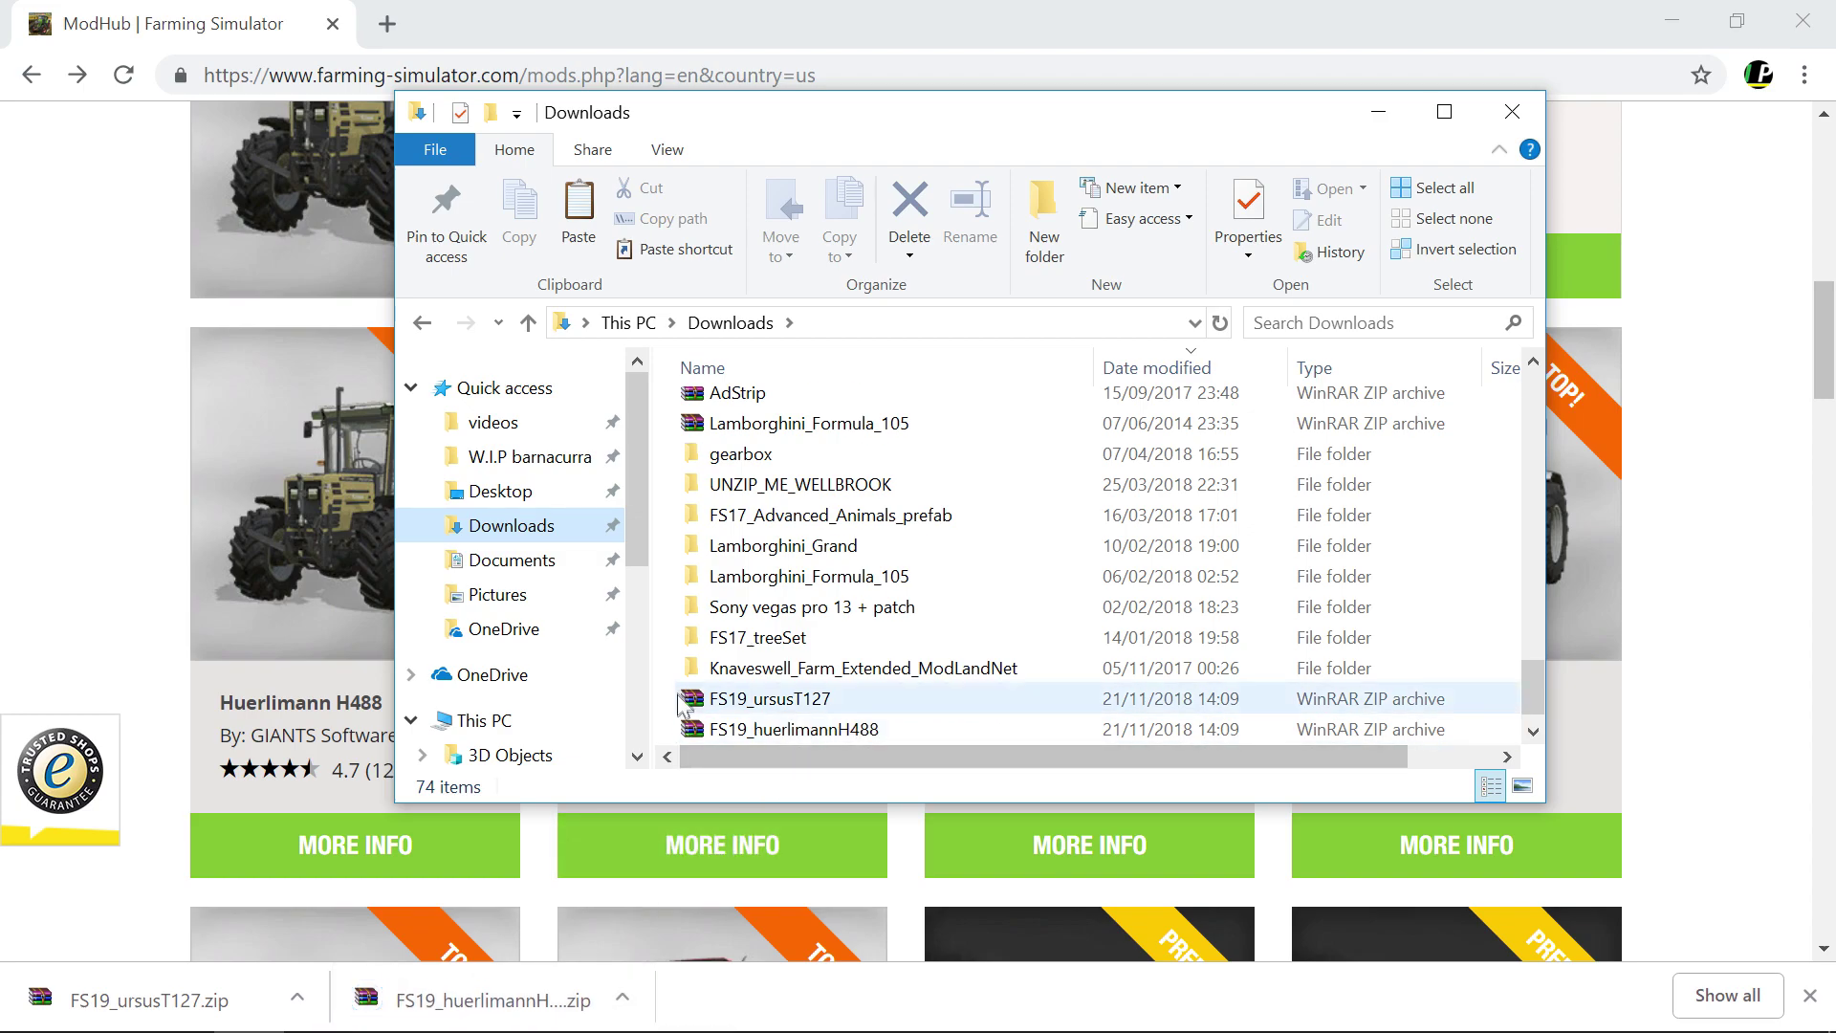
drag(672, 708, 744, 742)
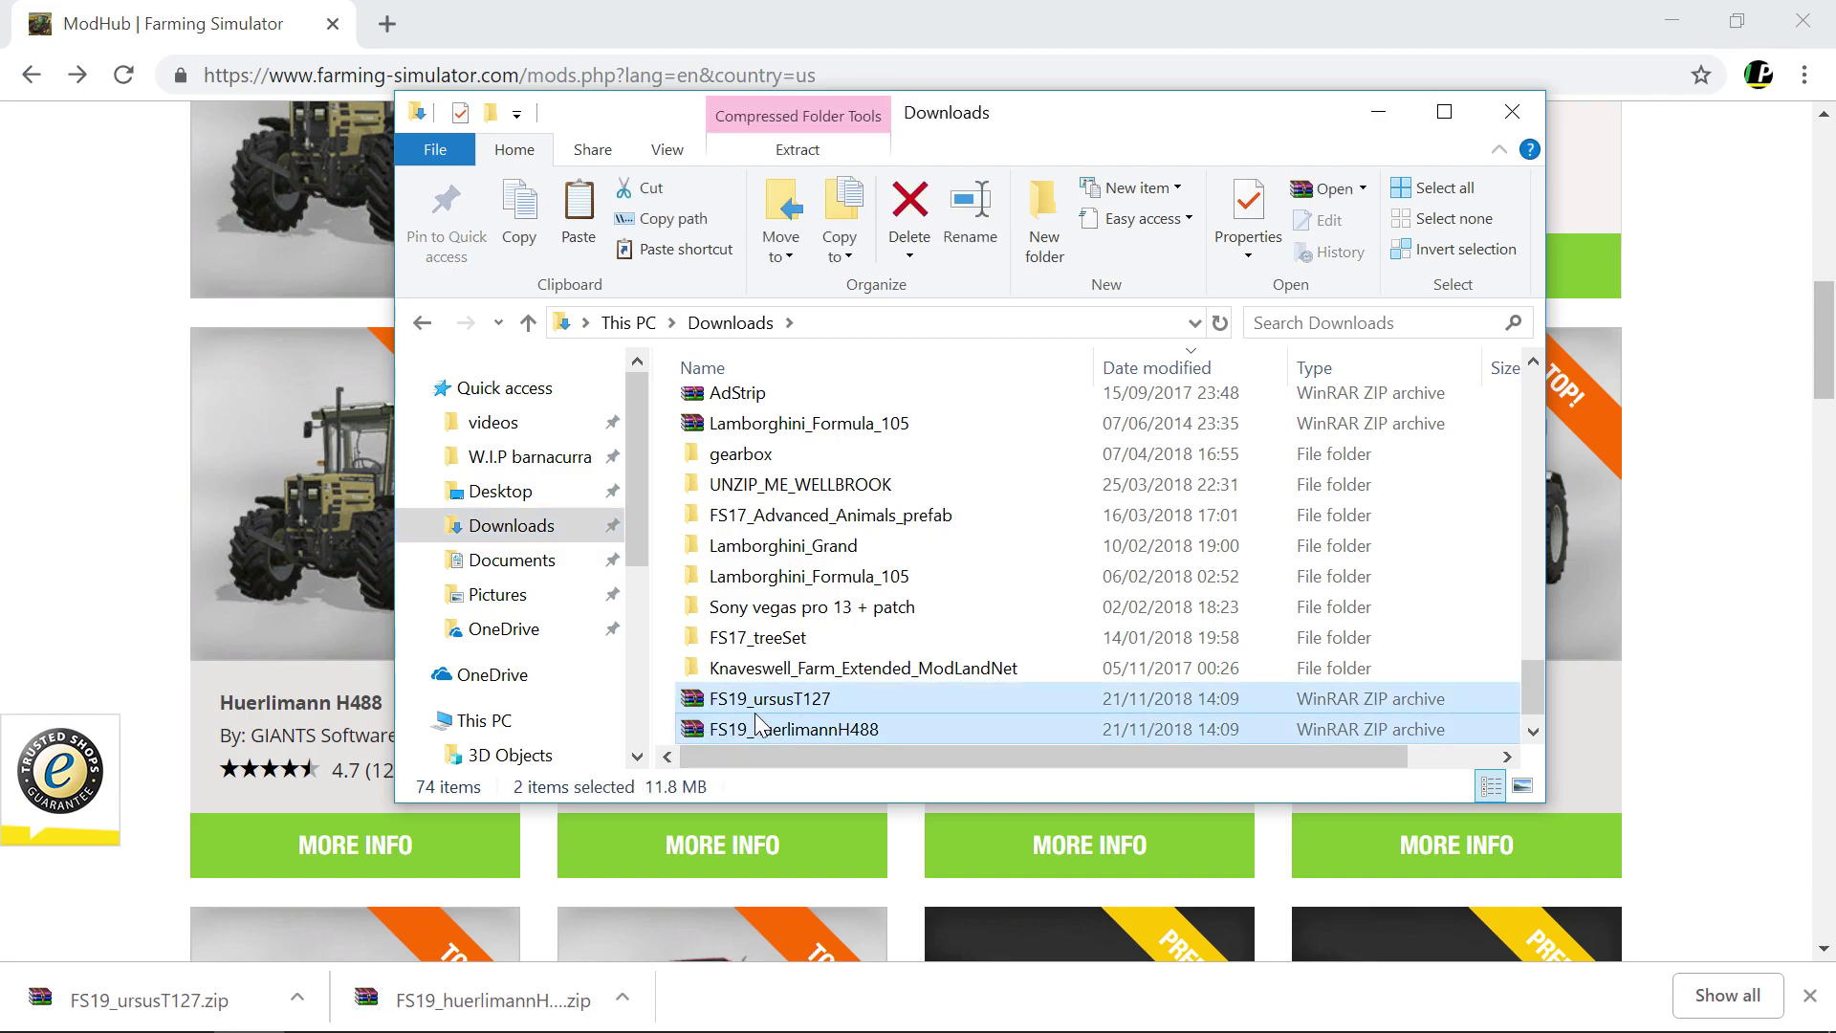
right_click(755, 714)
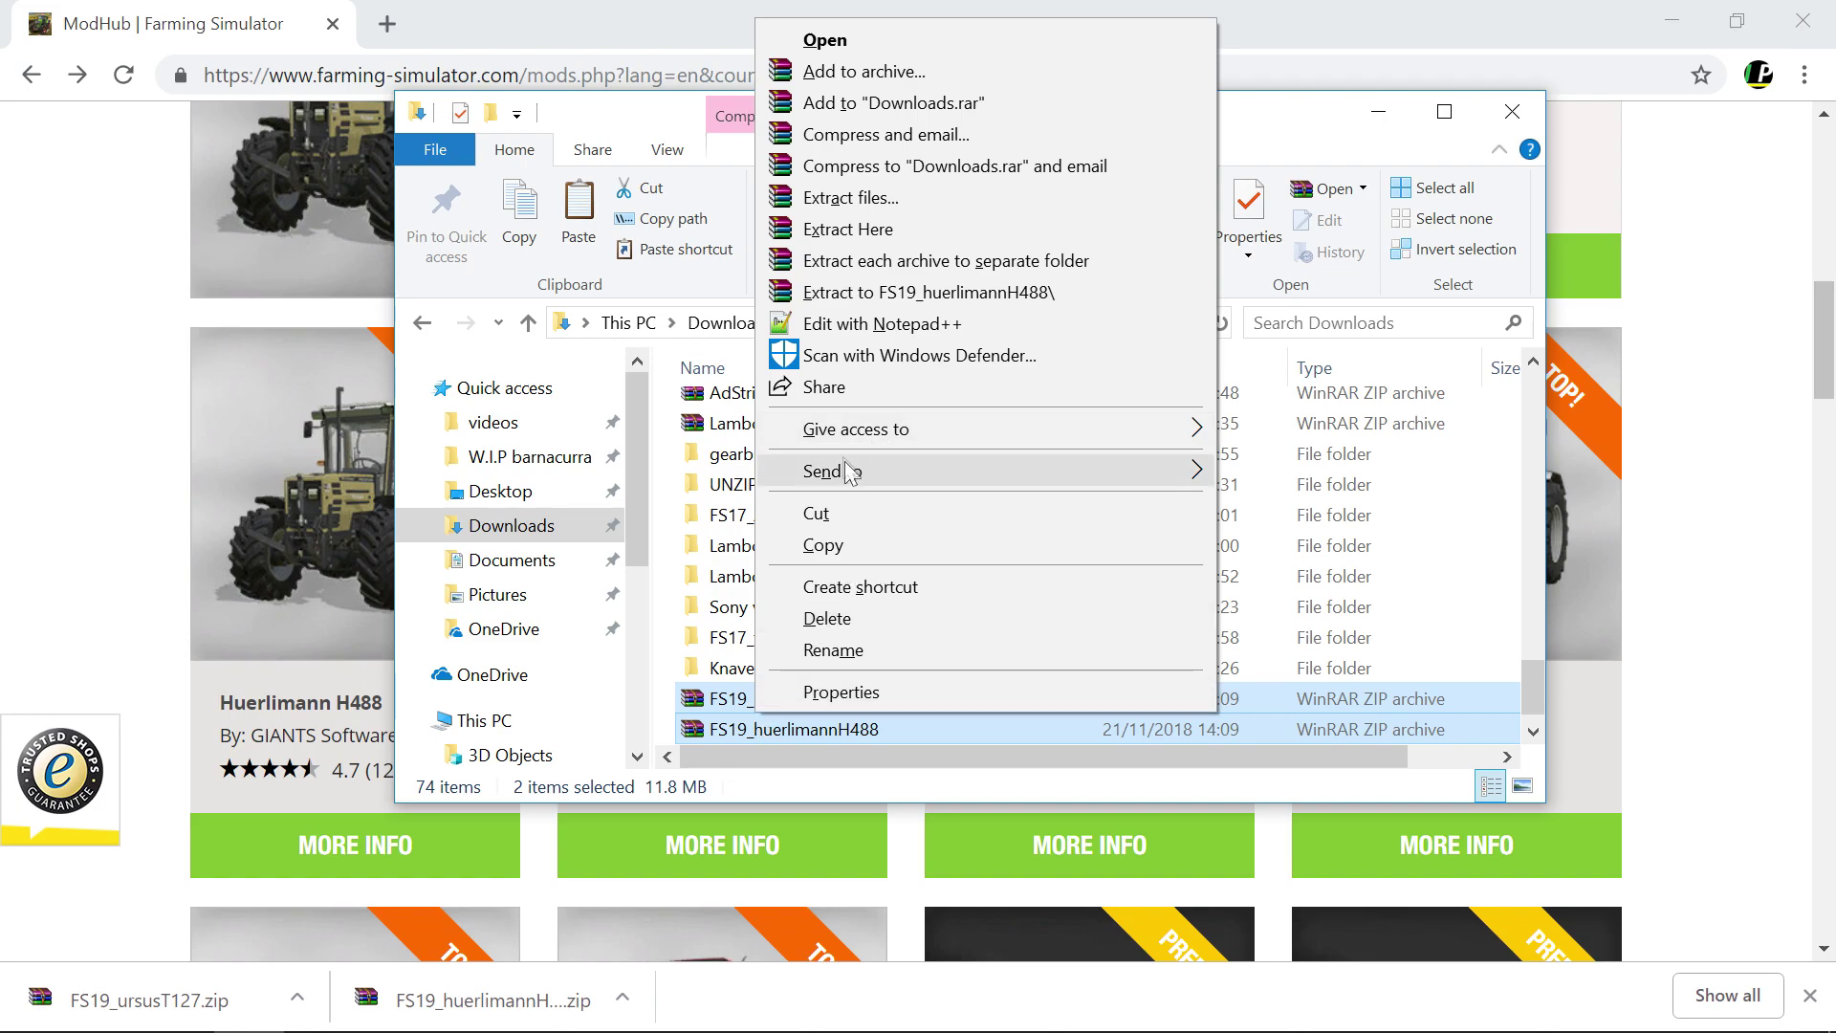
click(863, 543)
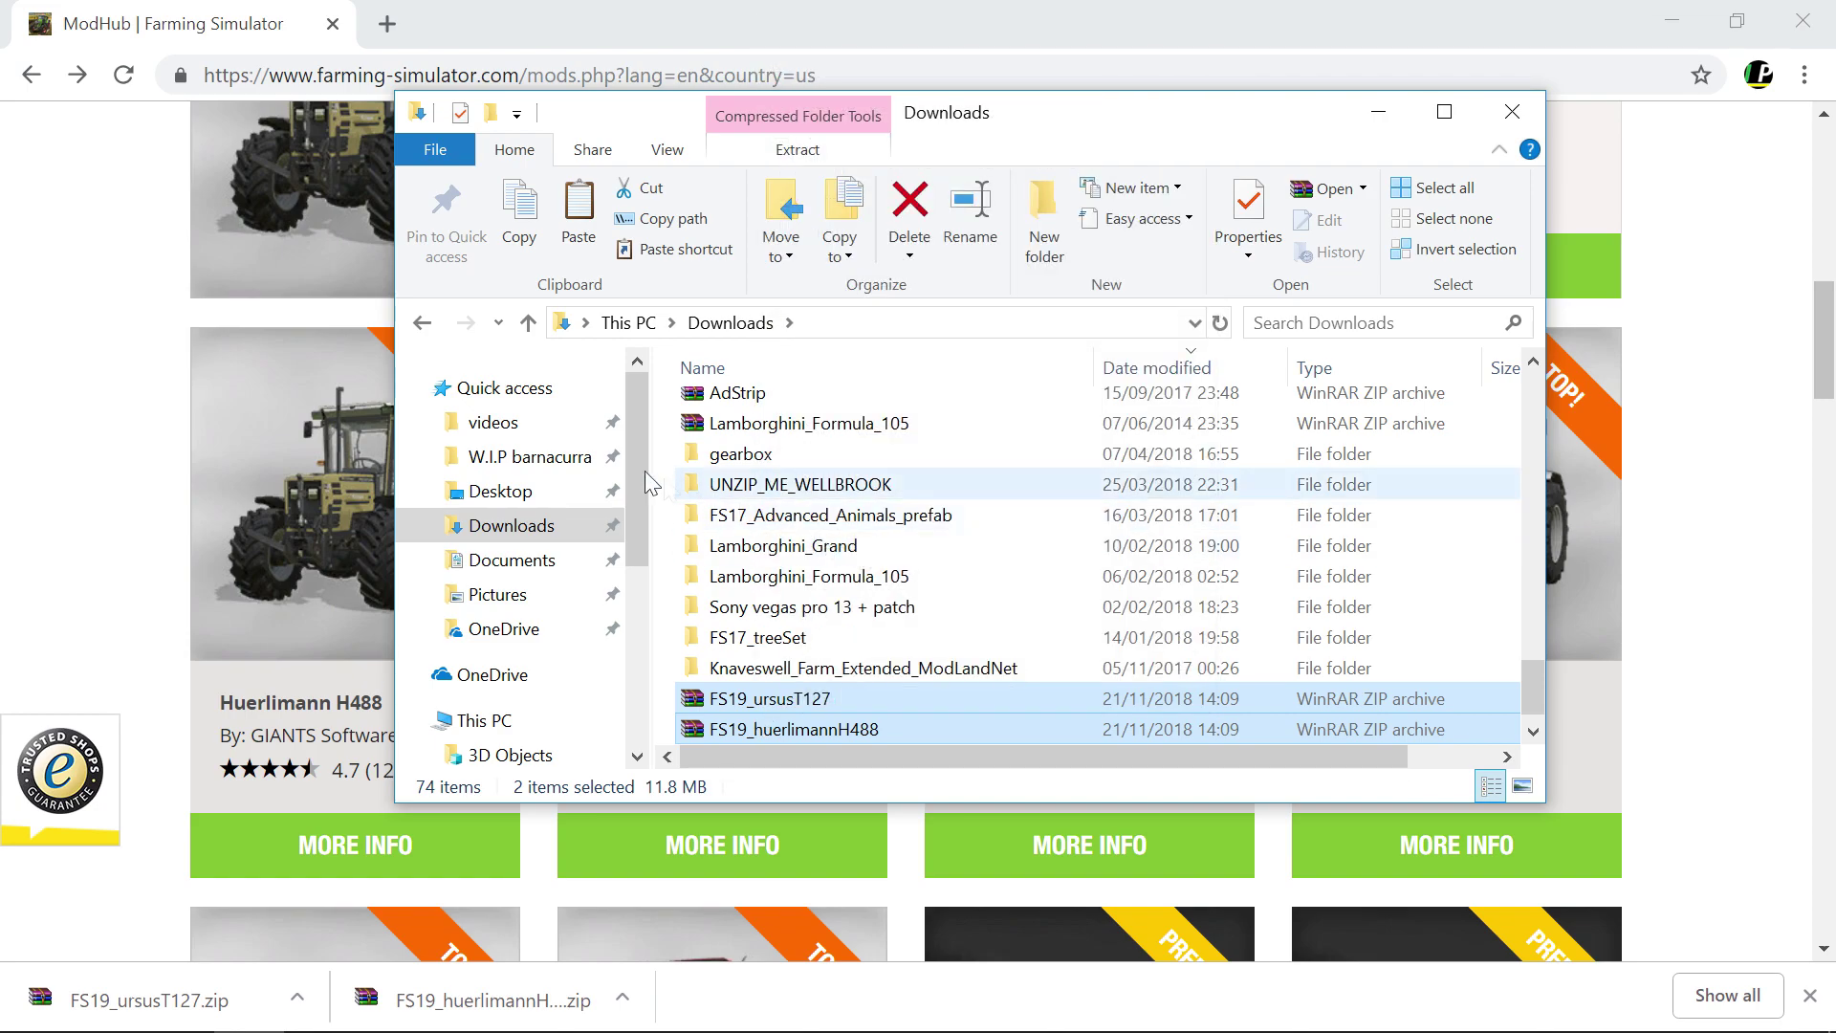
Step: Paste the two copied mod archives into the mods folder under Documents, My Games, FarmingSimulator2019
click(534, 560)
double_click(792, 570)
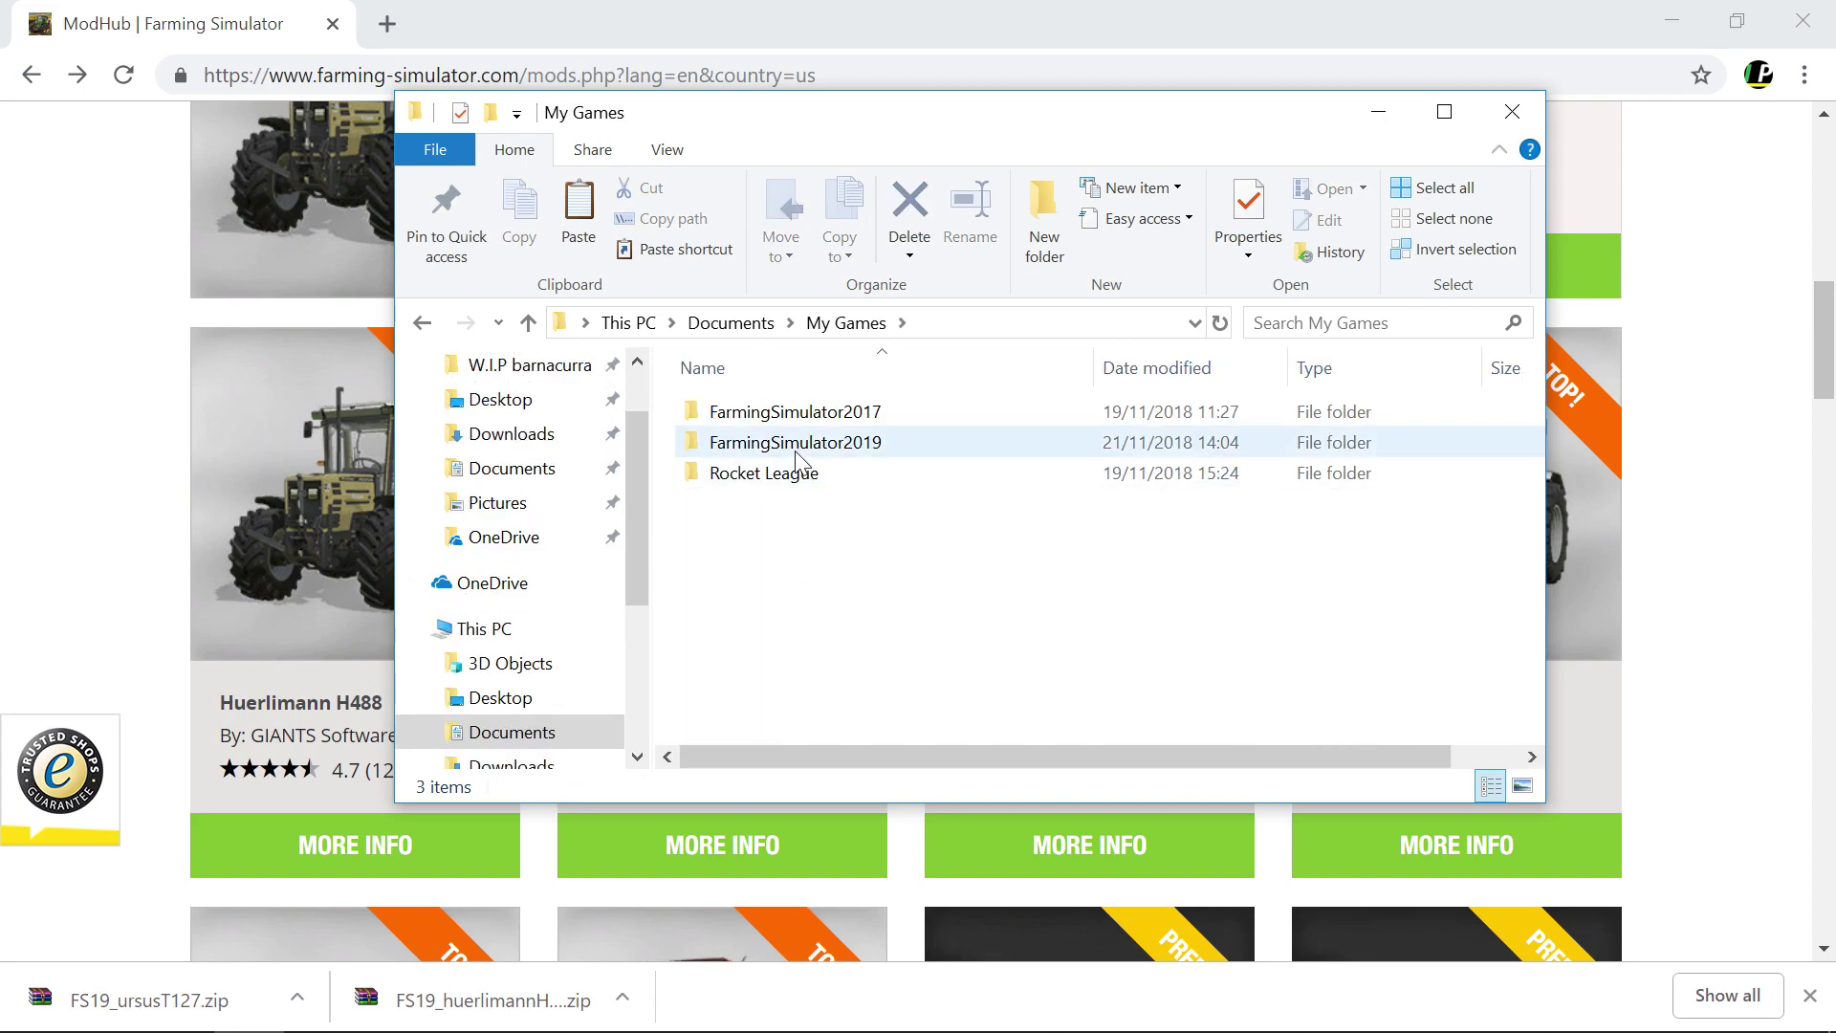
double_click(795, 447)
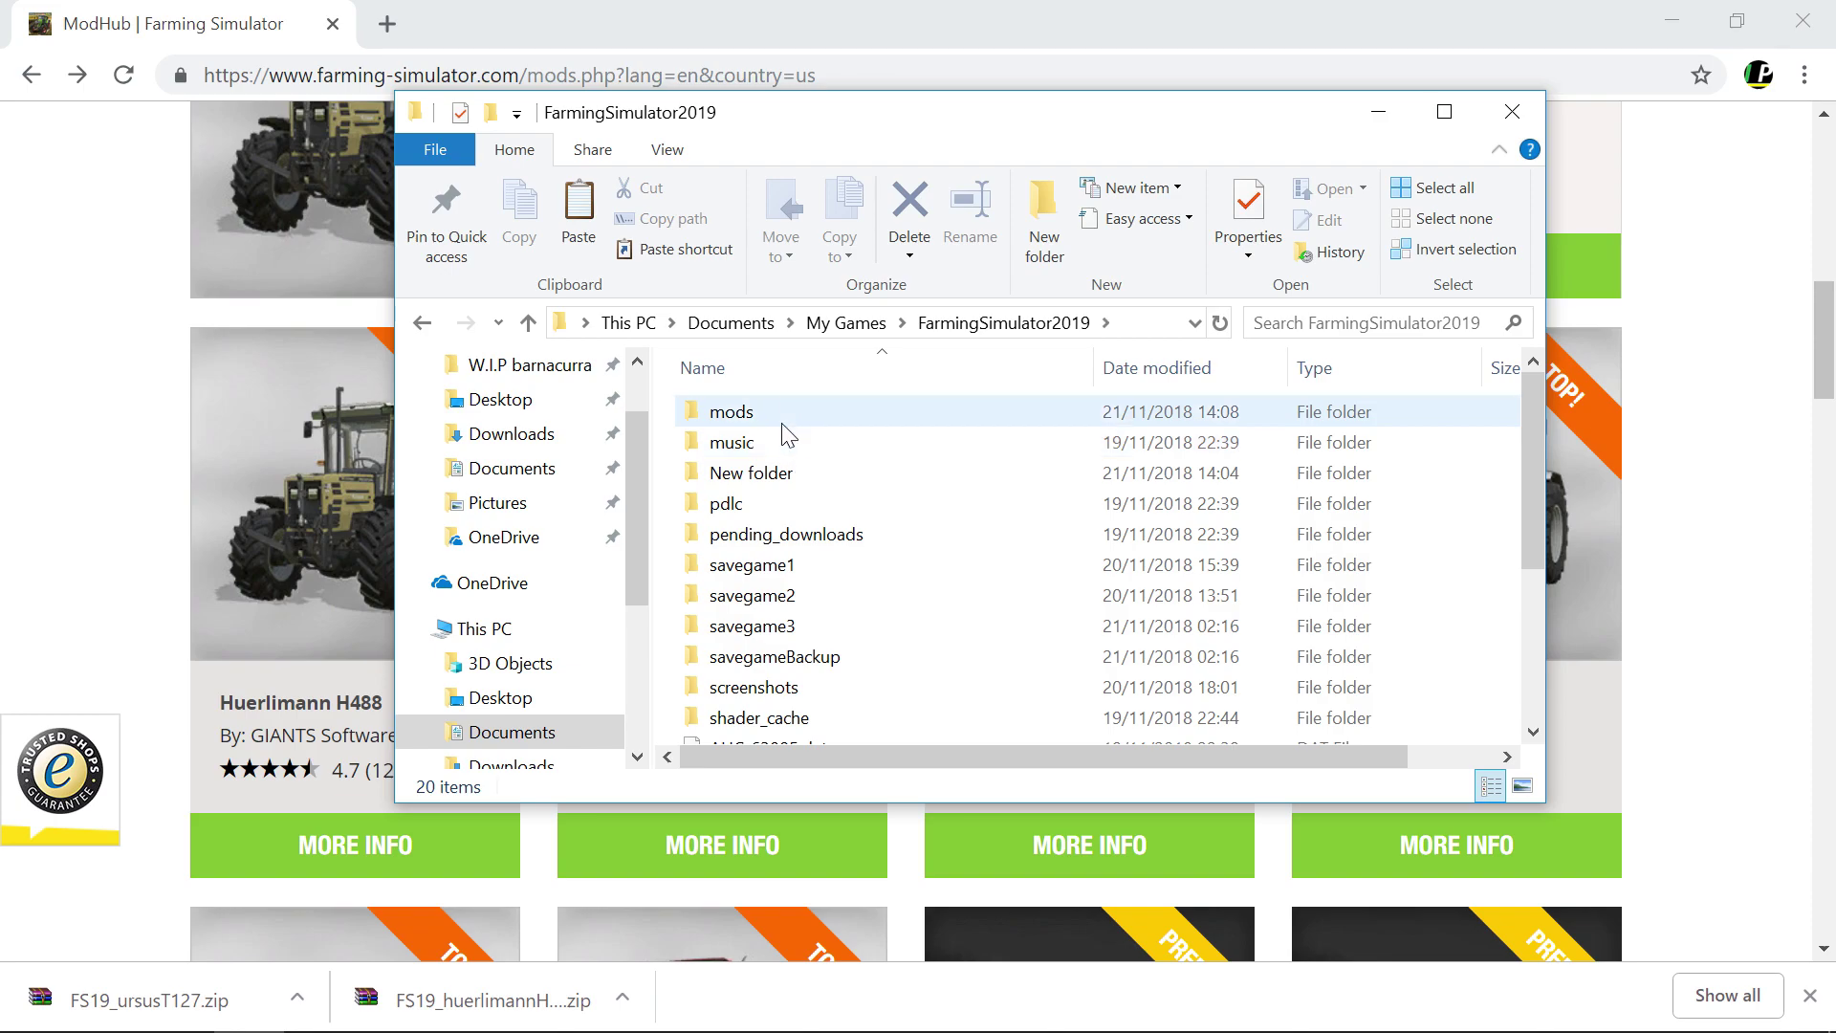
double_click(763, 416)
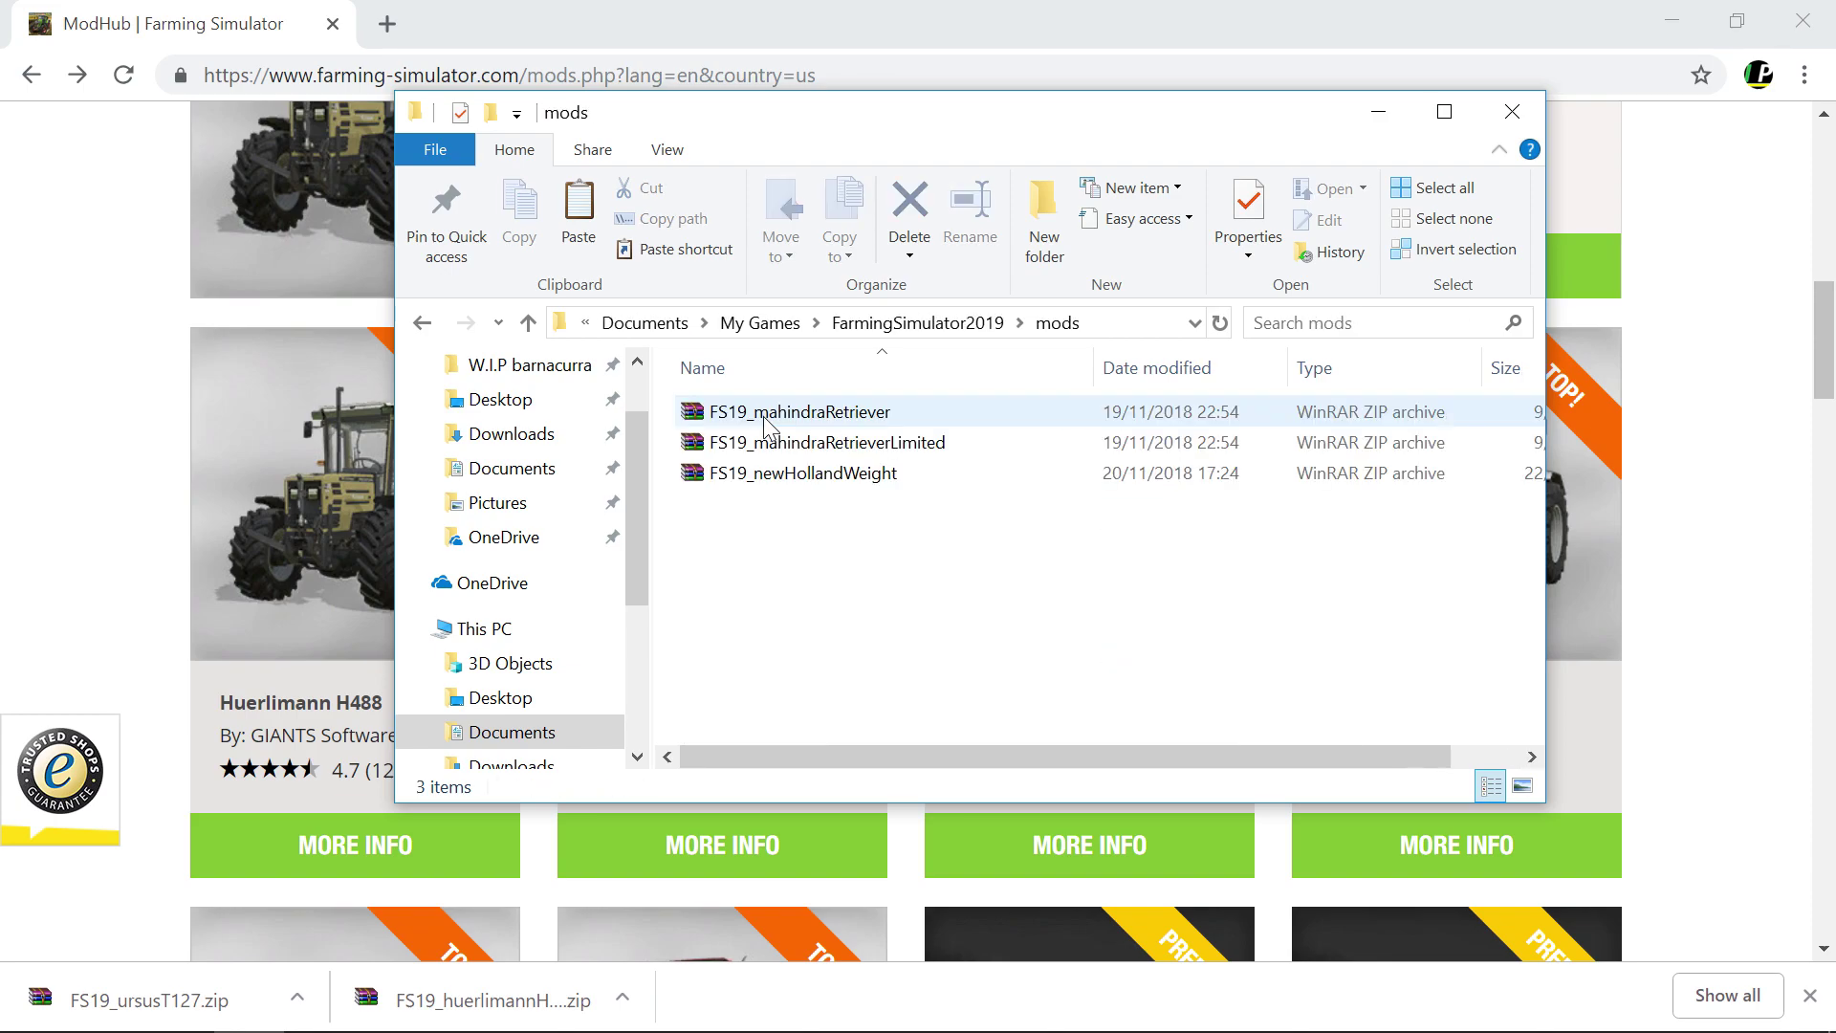
right_click(752, 566)
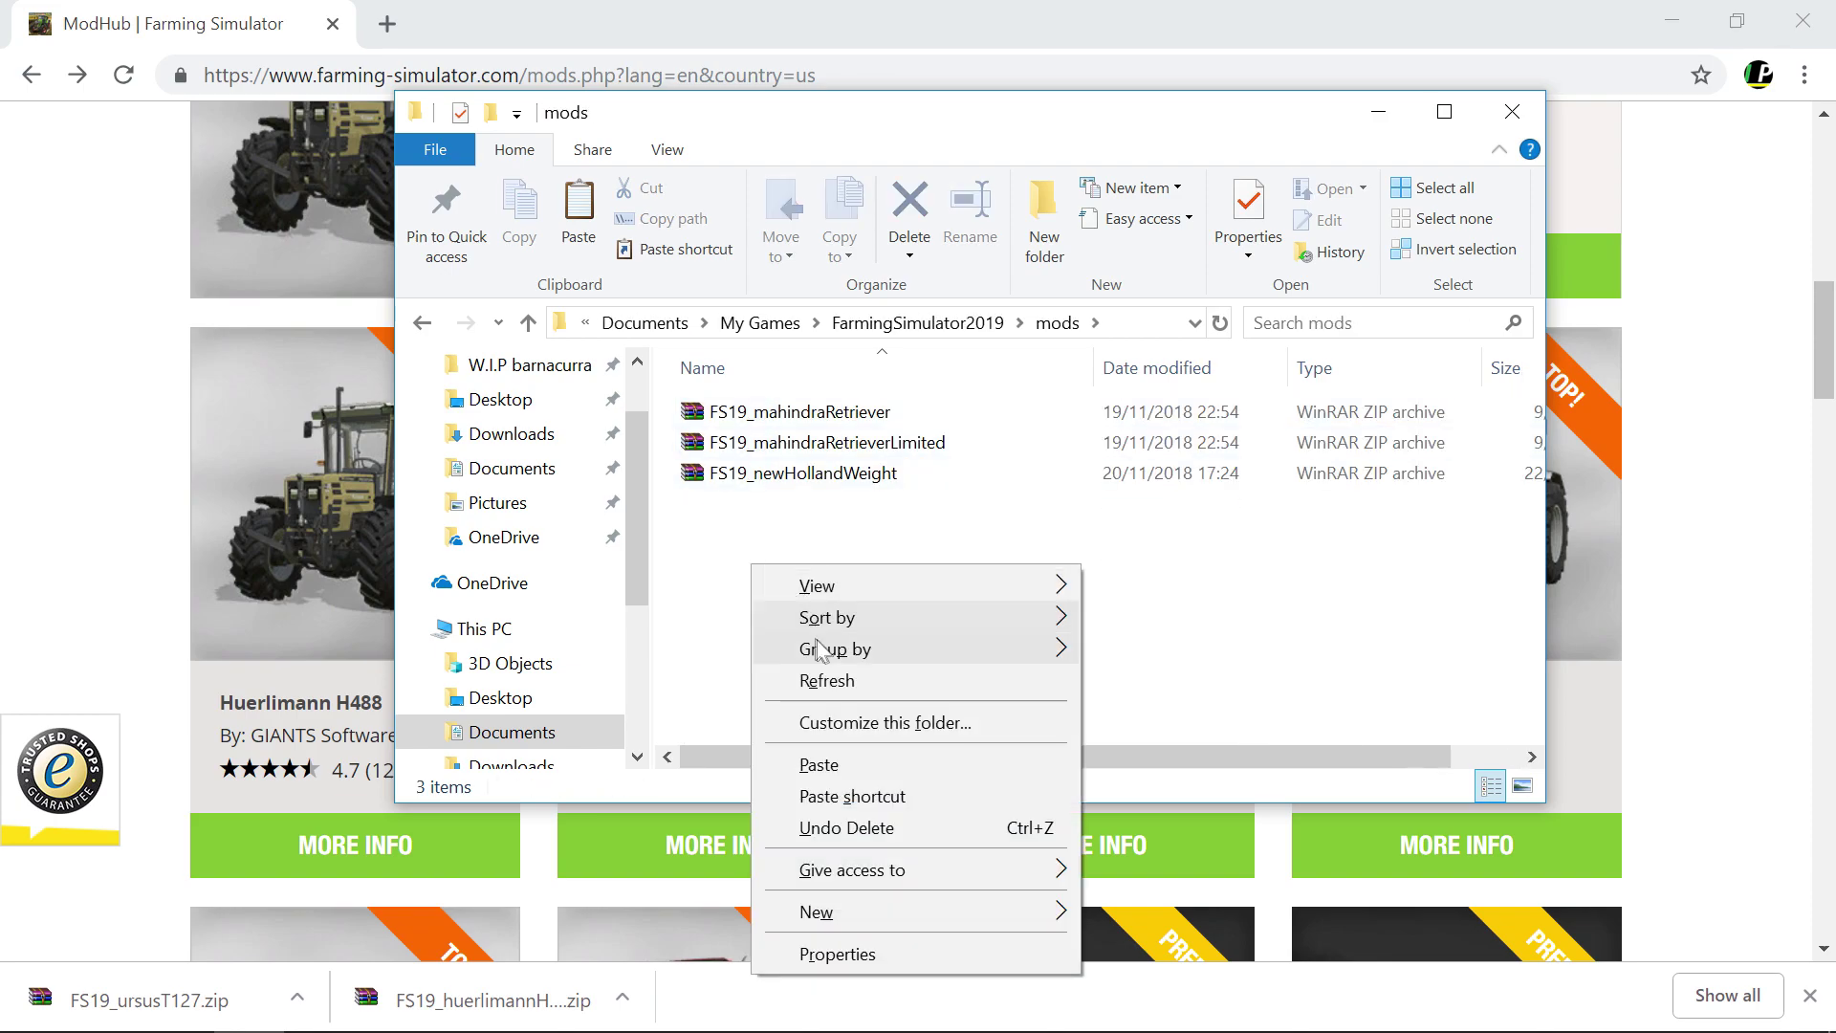
click(824, 765)
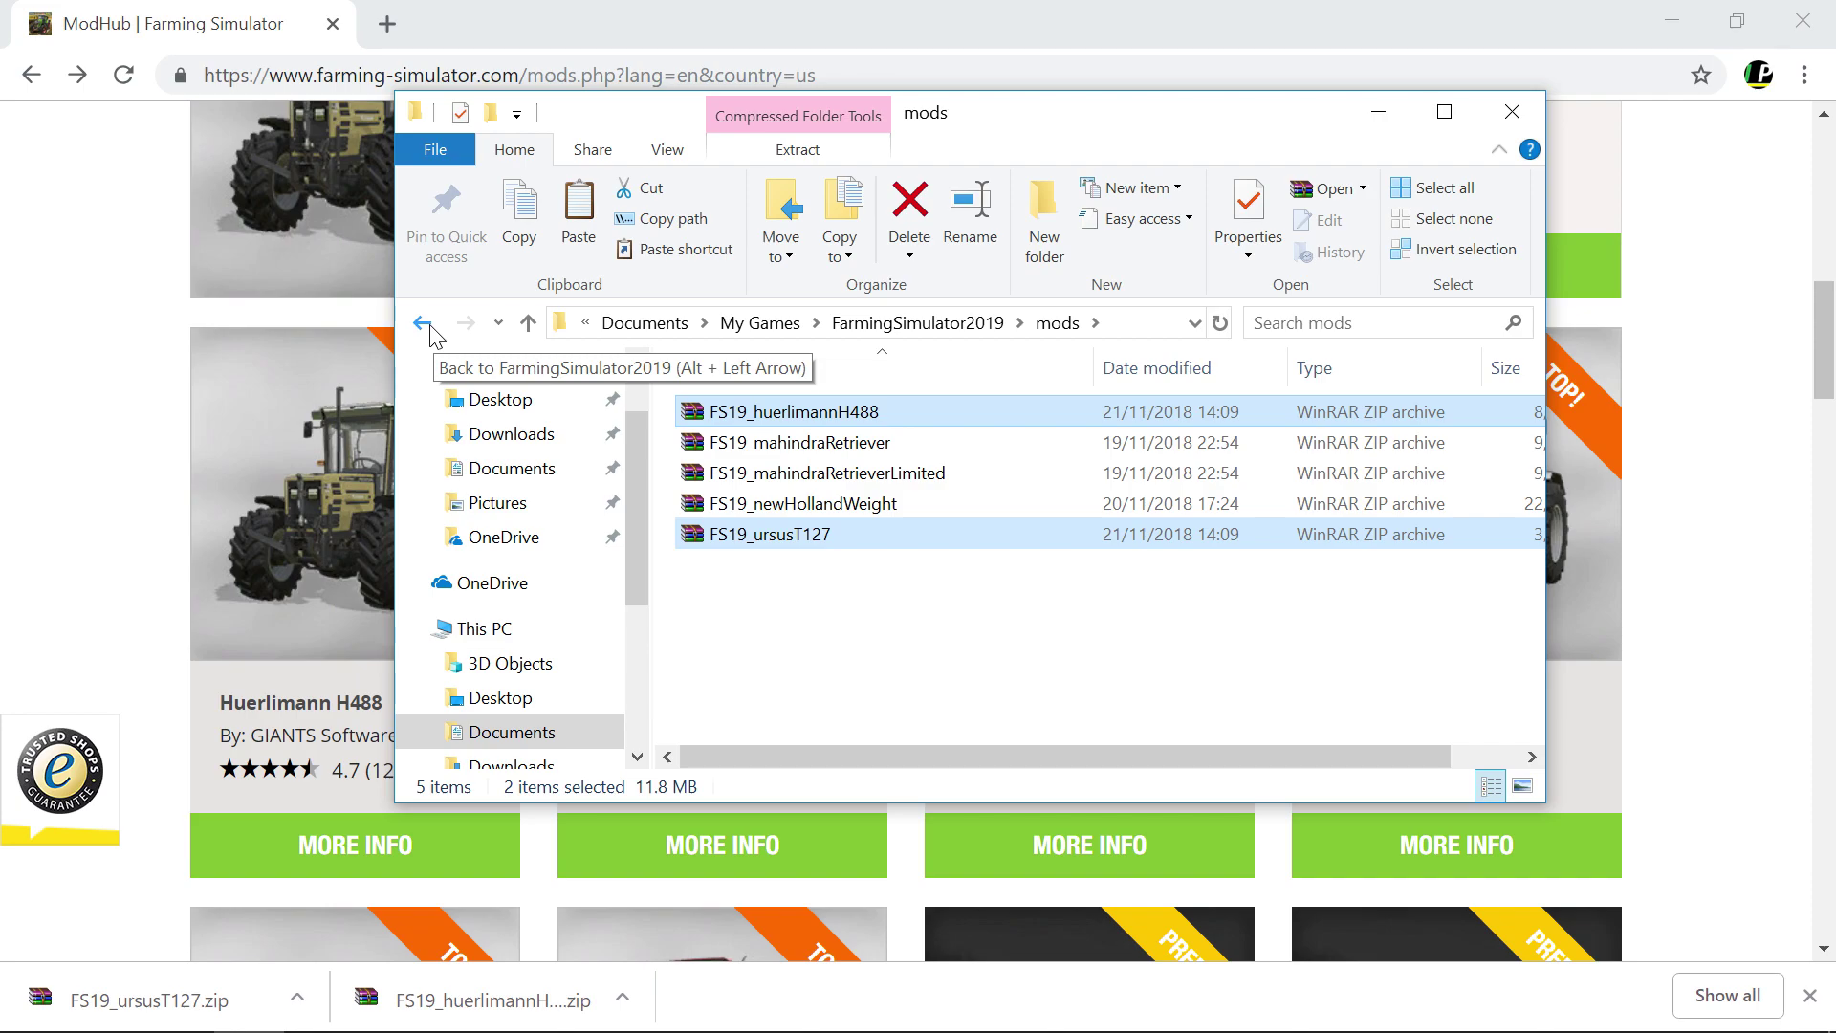
Step: Return to the FarmingSimulator2019 folder and view the options for creating a new item there
click(424, 325)
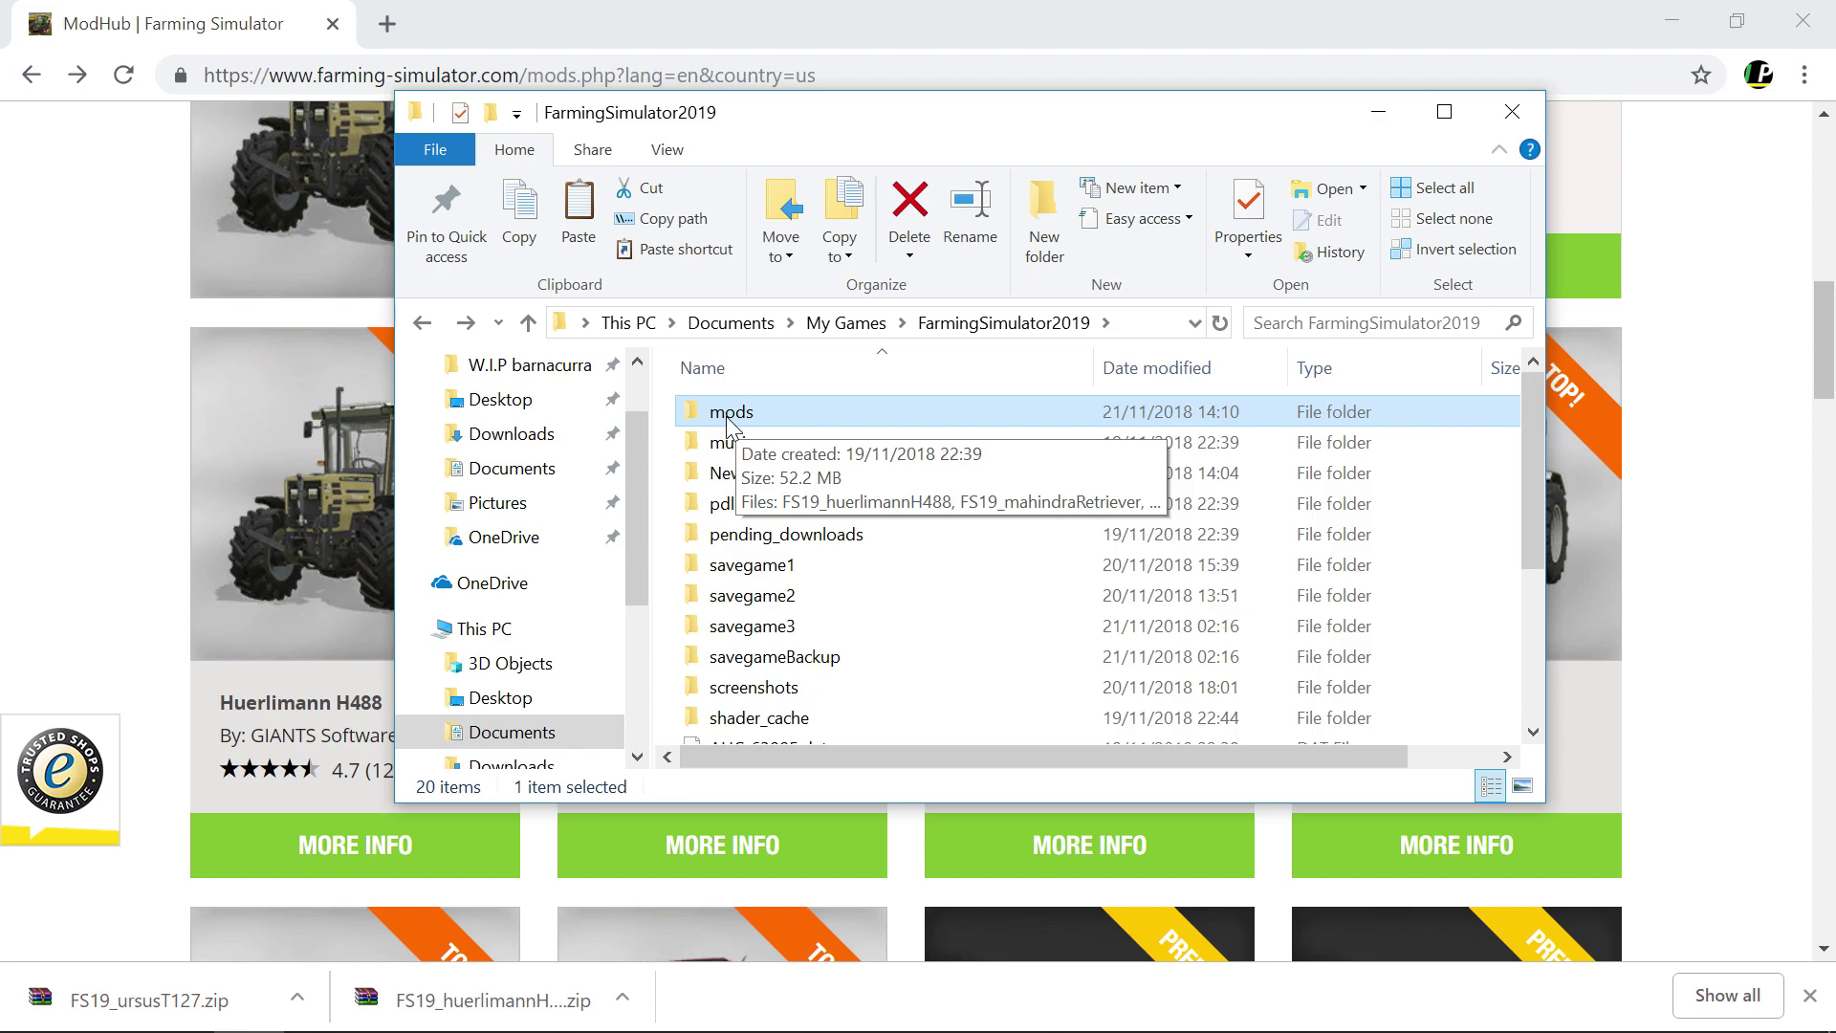
right_click(667, 478)
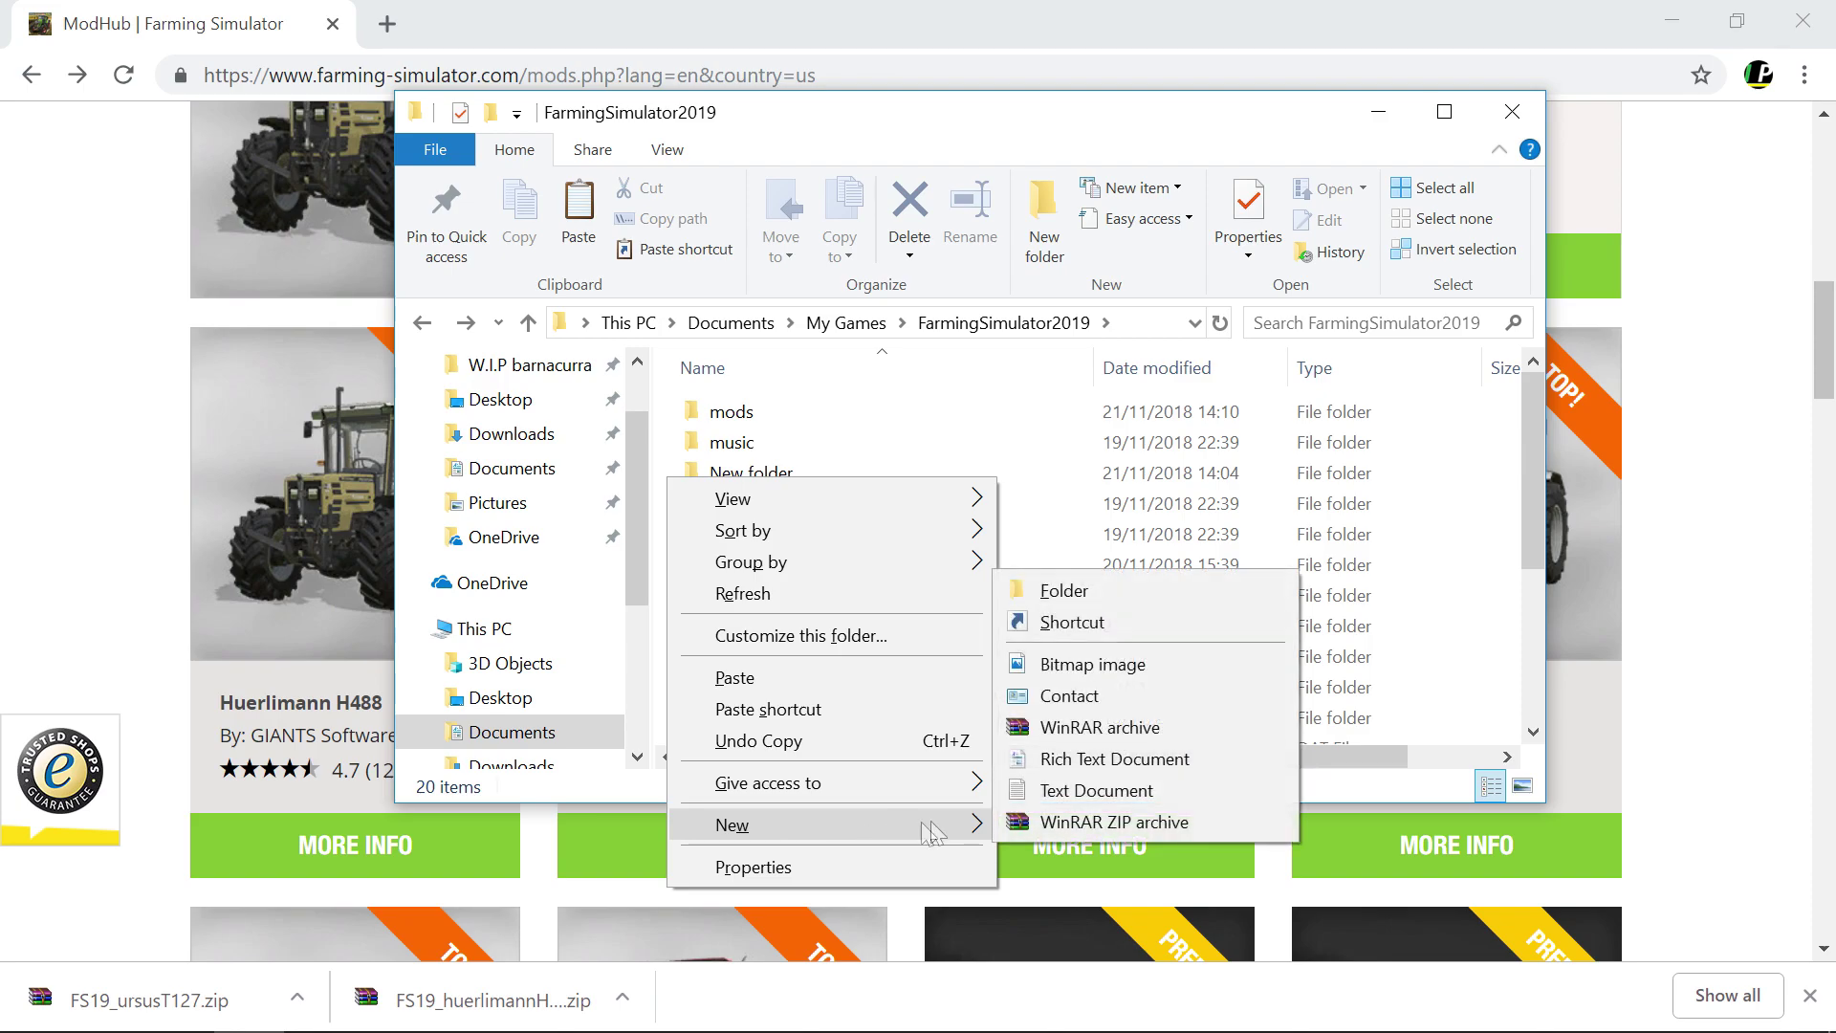
click(677, 412)
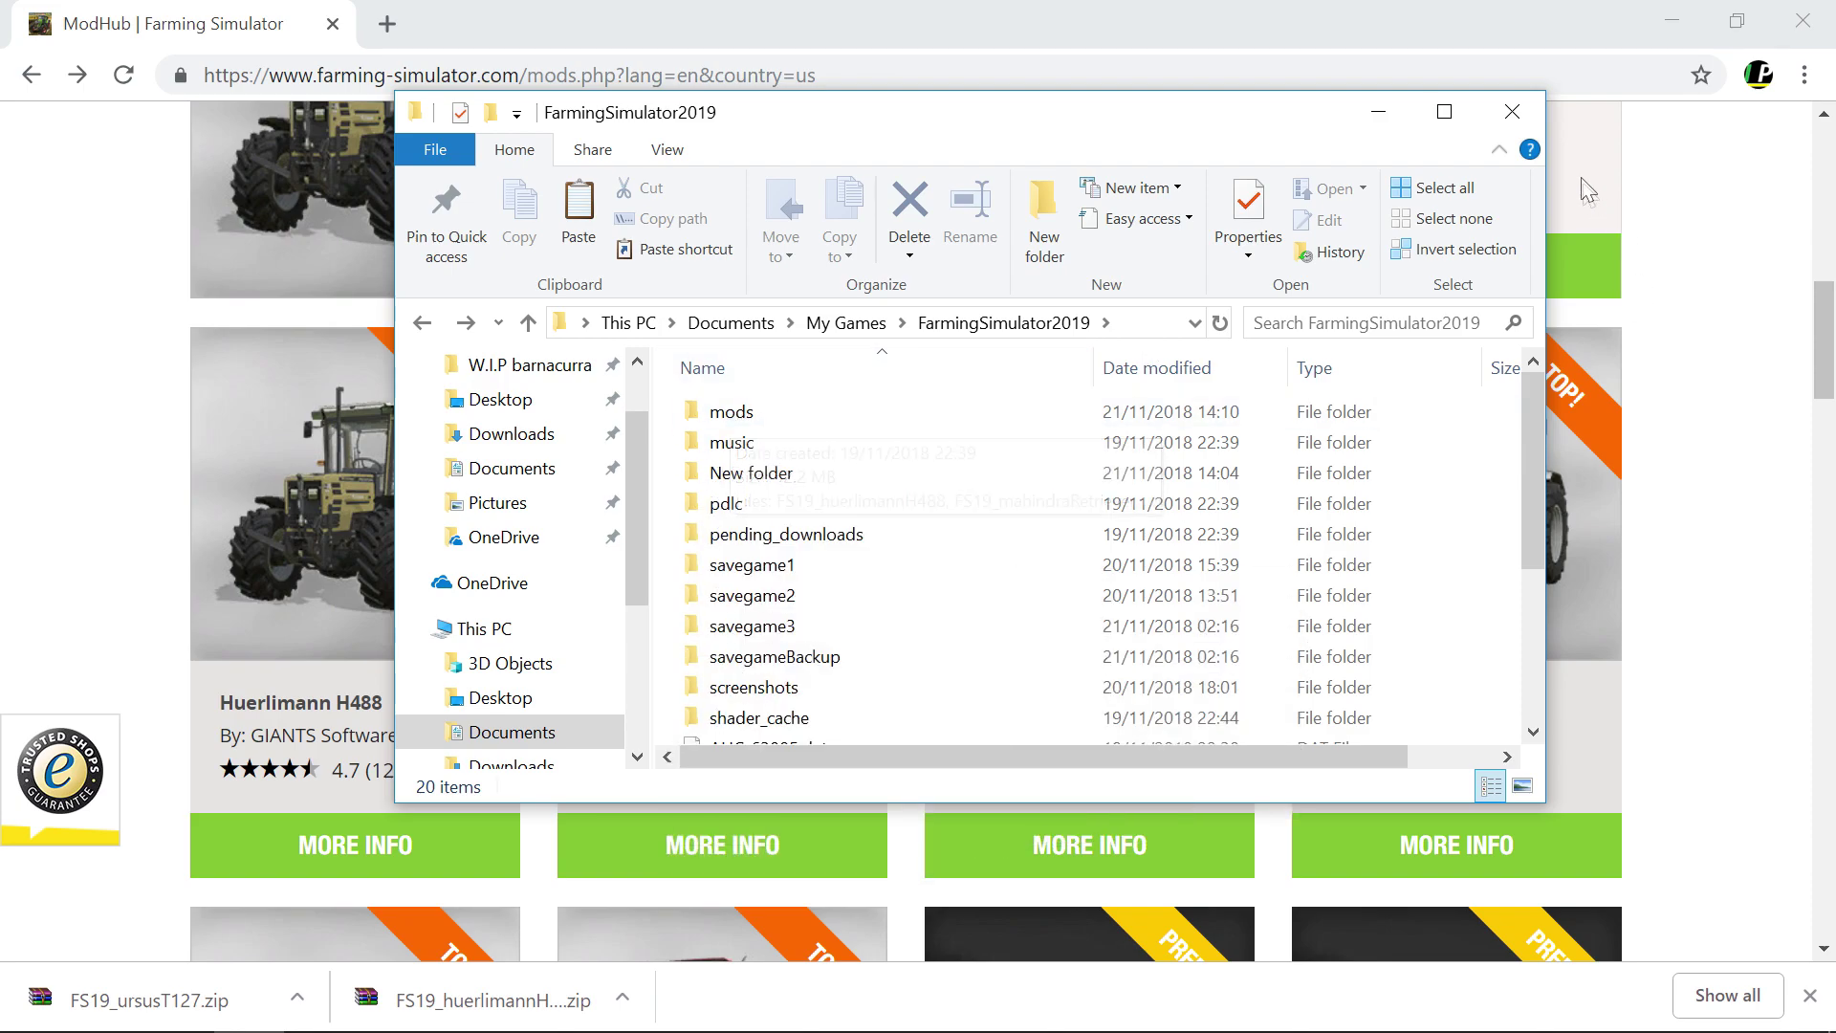
Step: Minimise the browser, close File Explorer and open the career savegames in Farming Simulator 19
click(1672, 21)
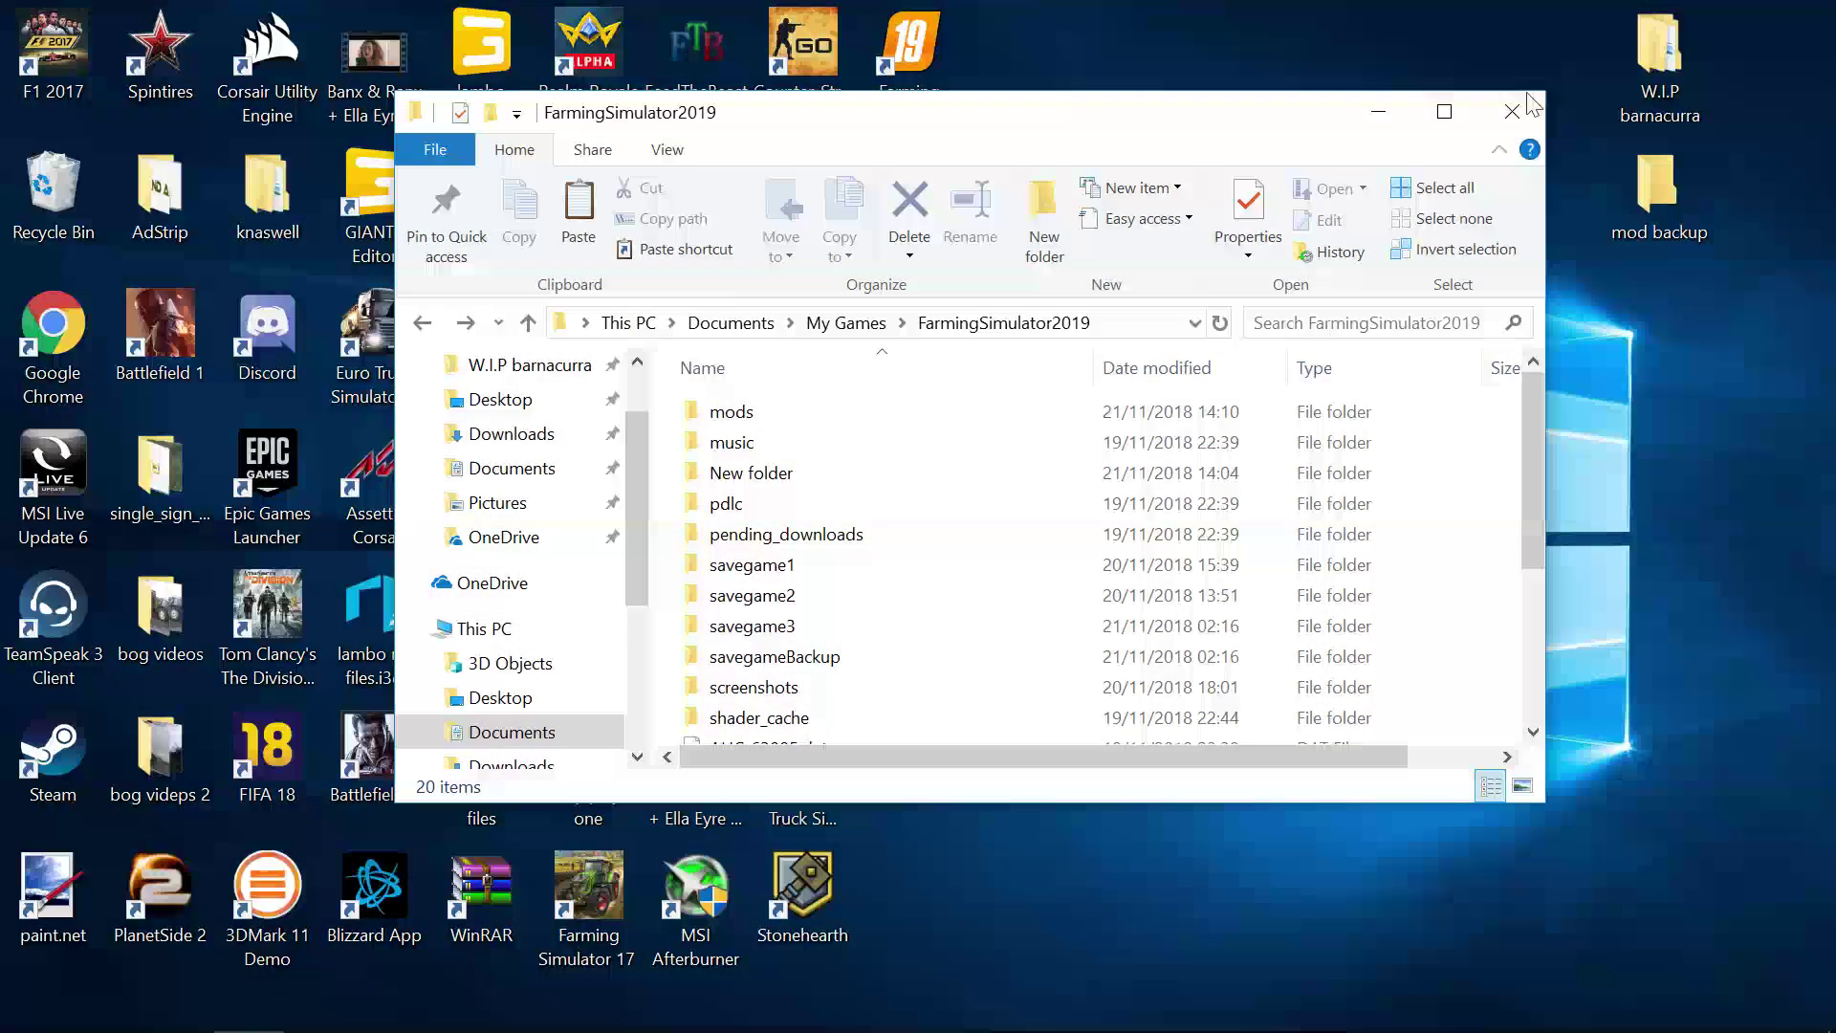
click(1512, 112)
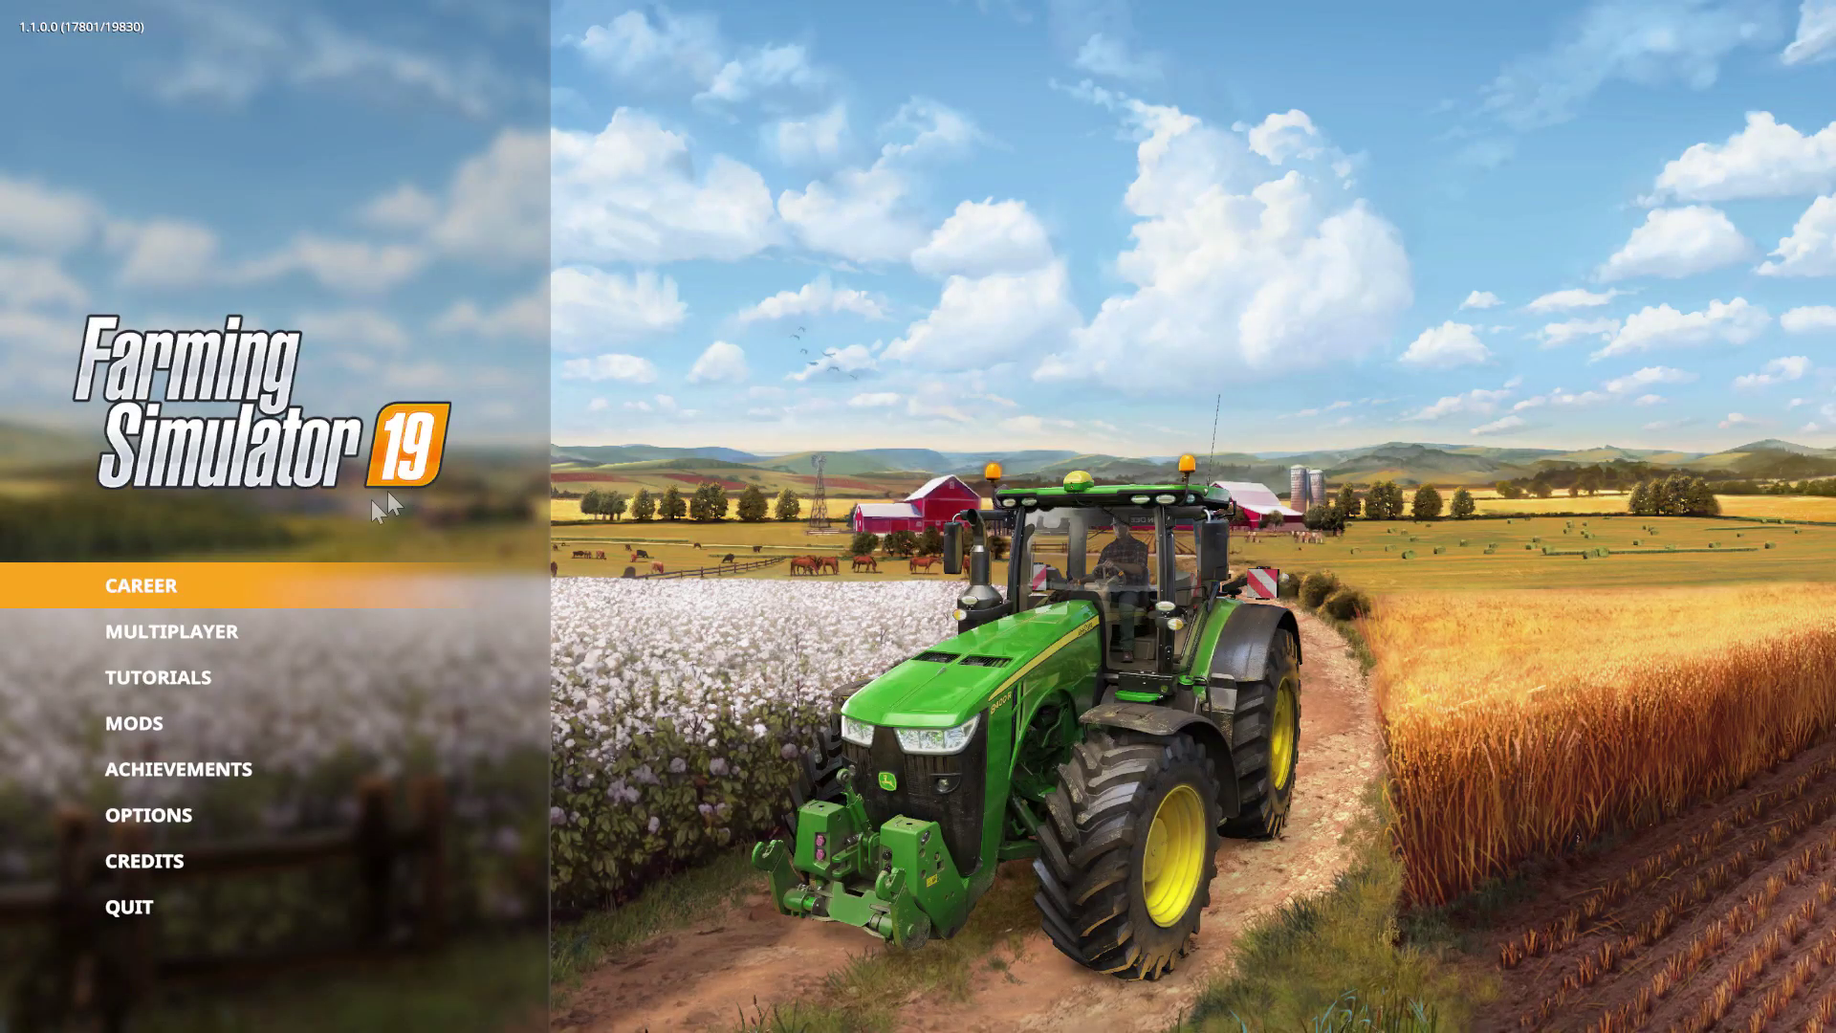
click(301, 593)
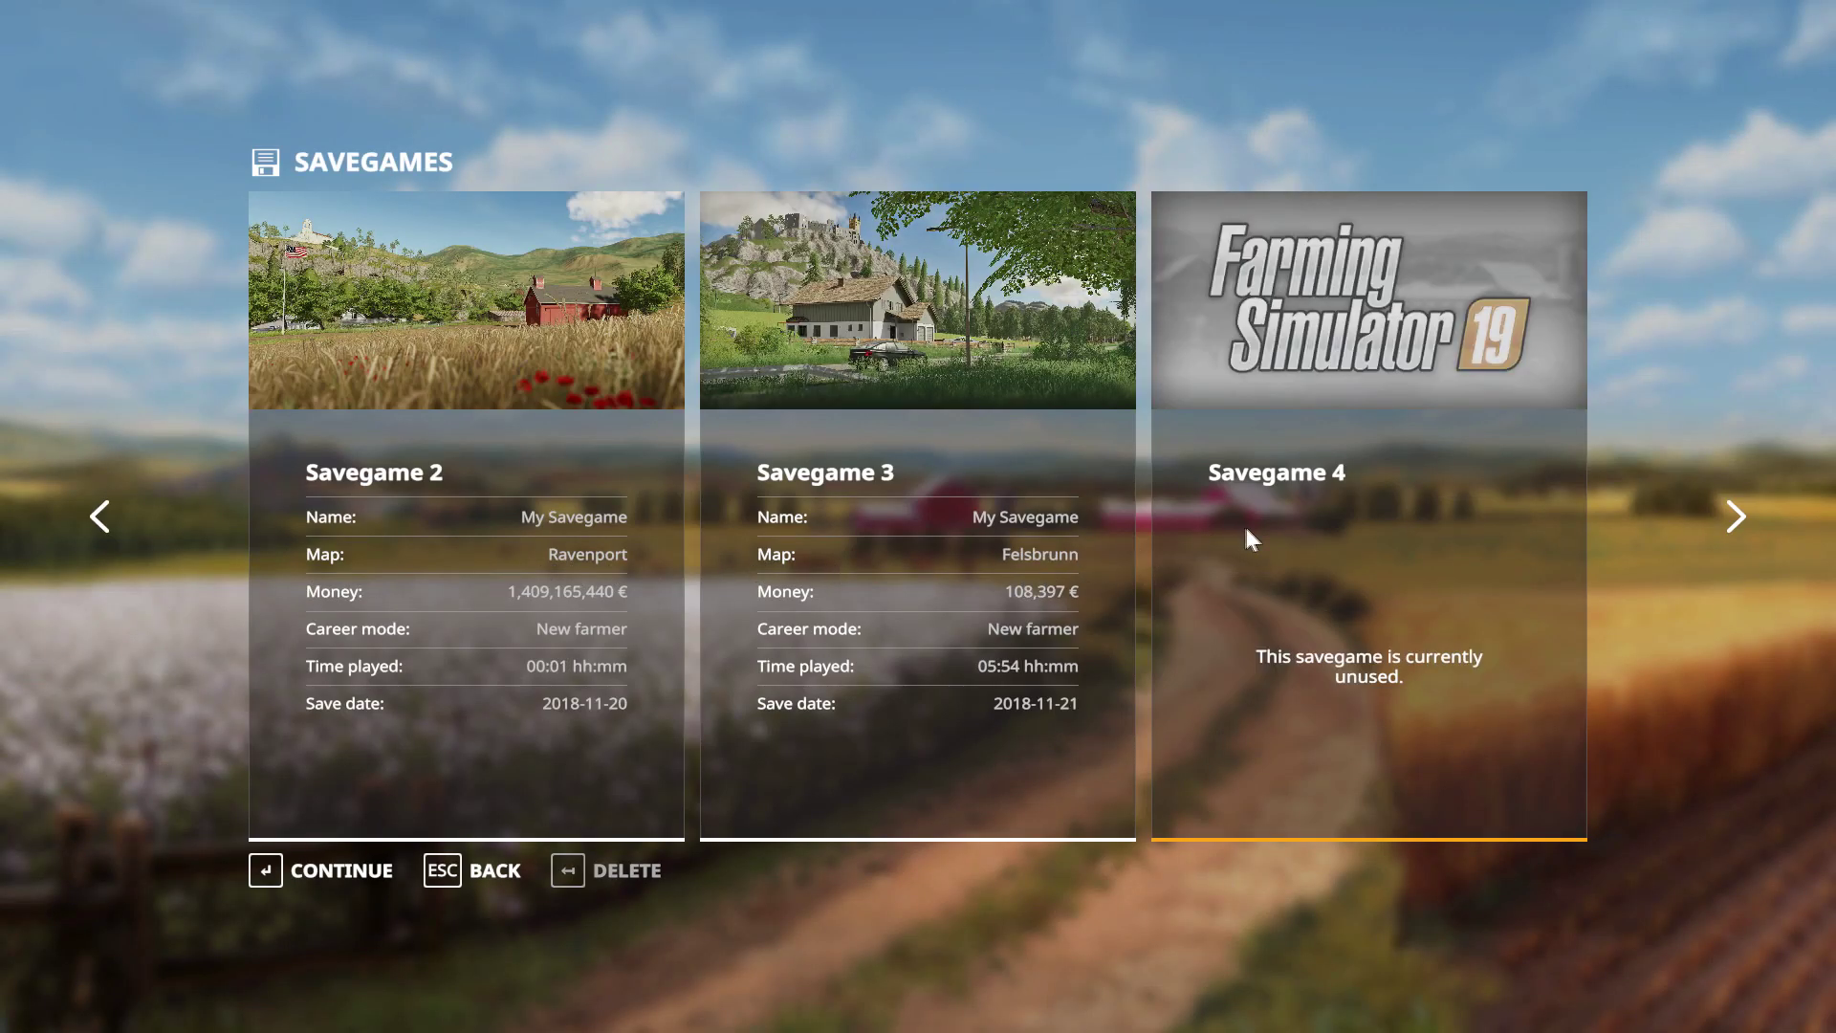
Step: Set up a new career in the unused Savegame 4 slot on the Ravenport map
click(1247, 530)
click(538, 558)
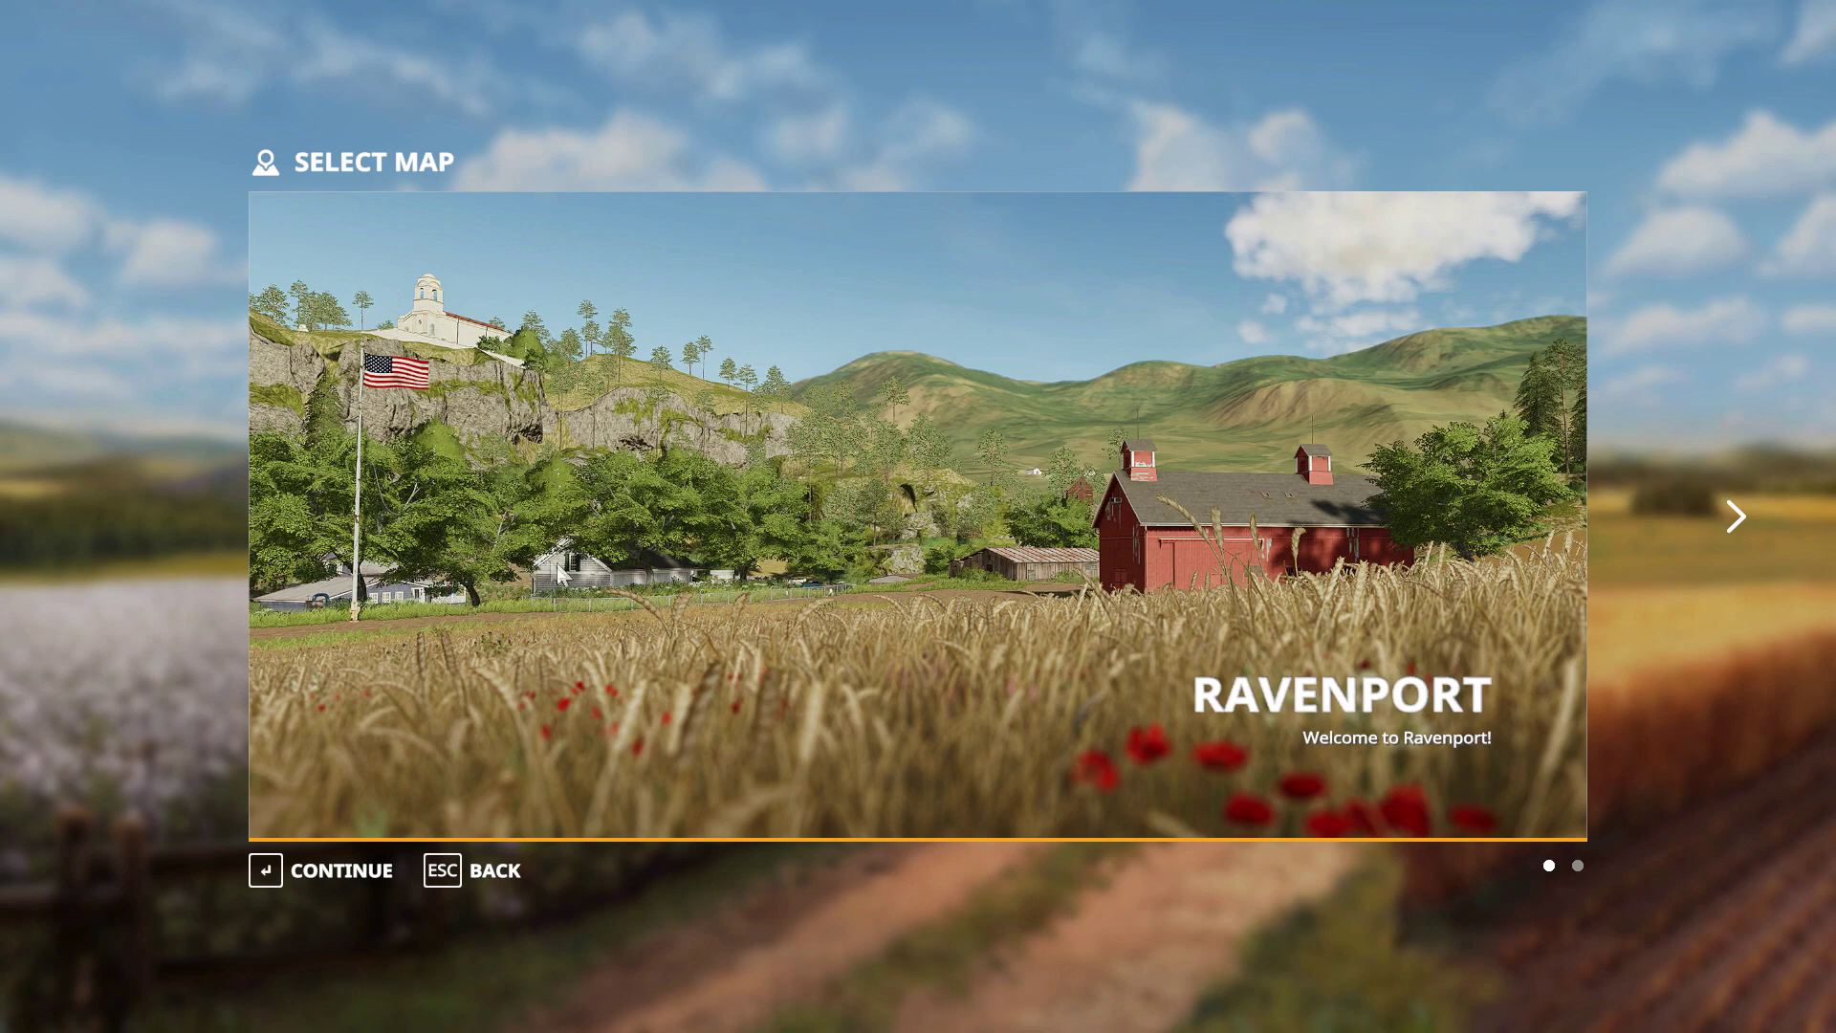
click(341, 871)
click(335, 871)
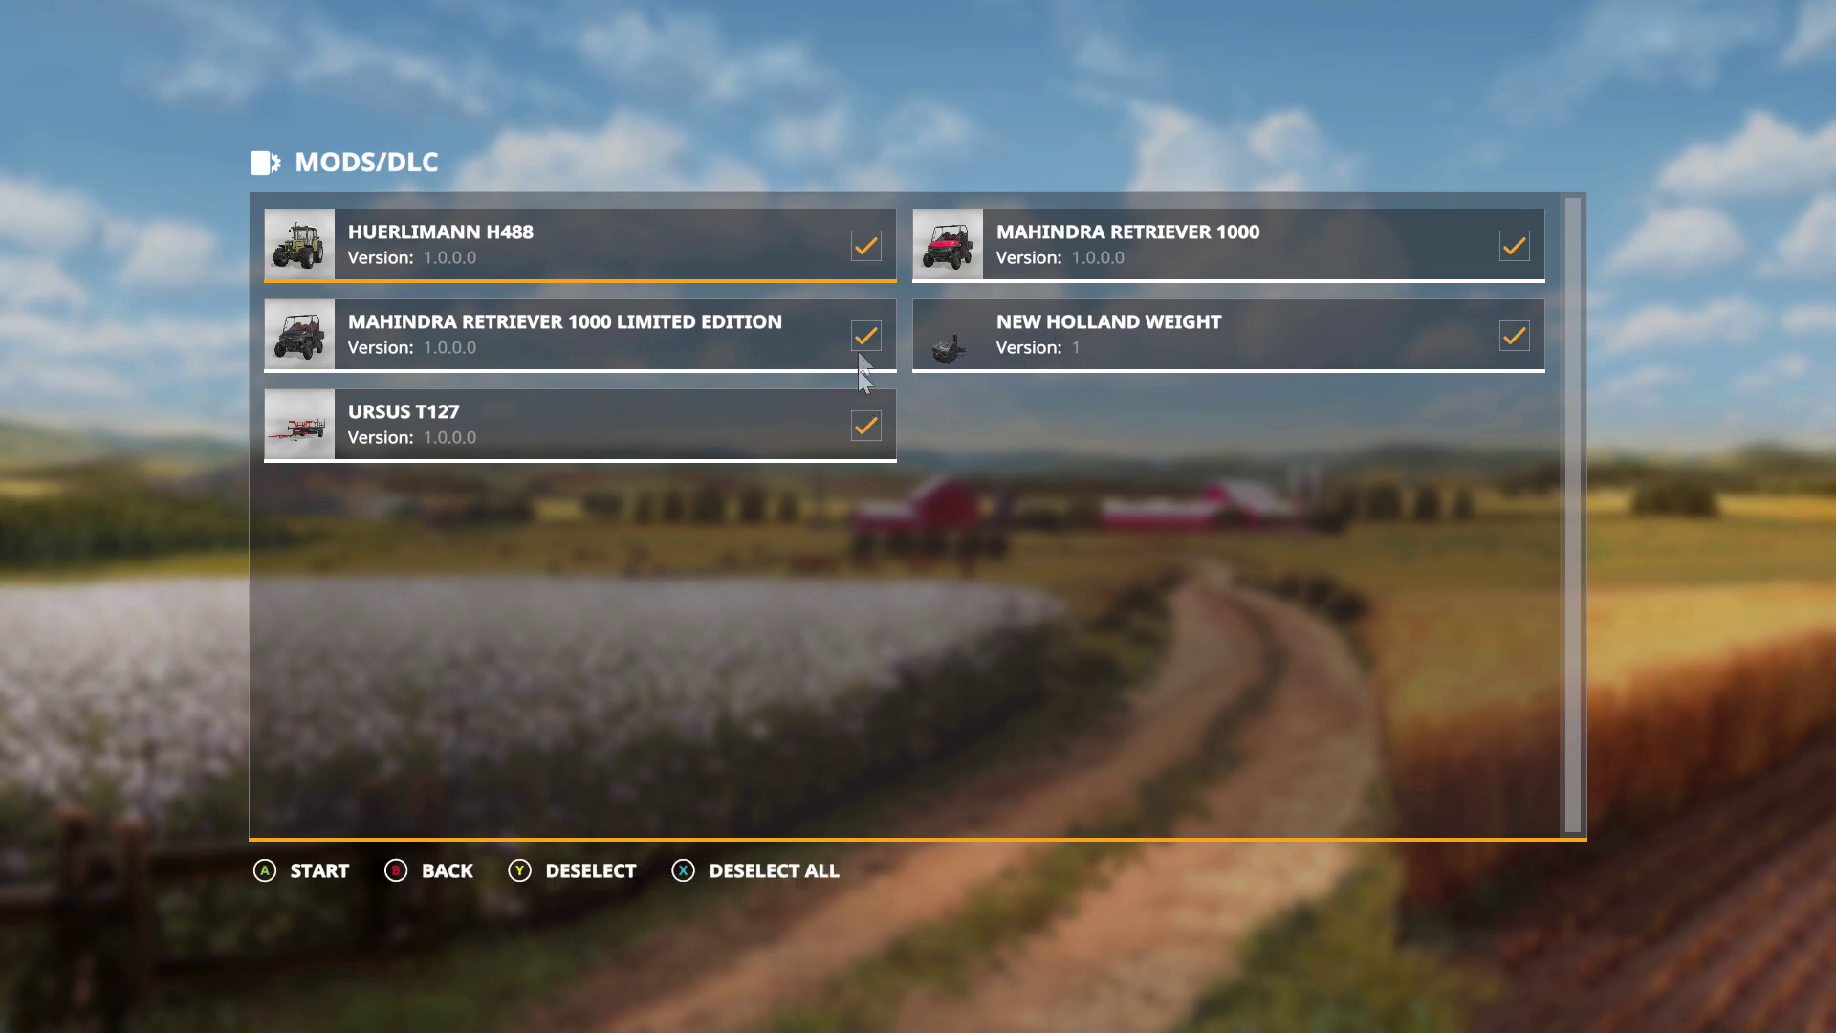
Step: Deselect the Mahindra Retriever 1000 and New Holland Weight mods and start loading the game
click(1516, 264)
click(1519, 342)
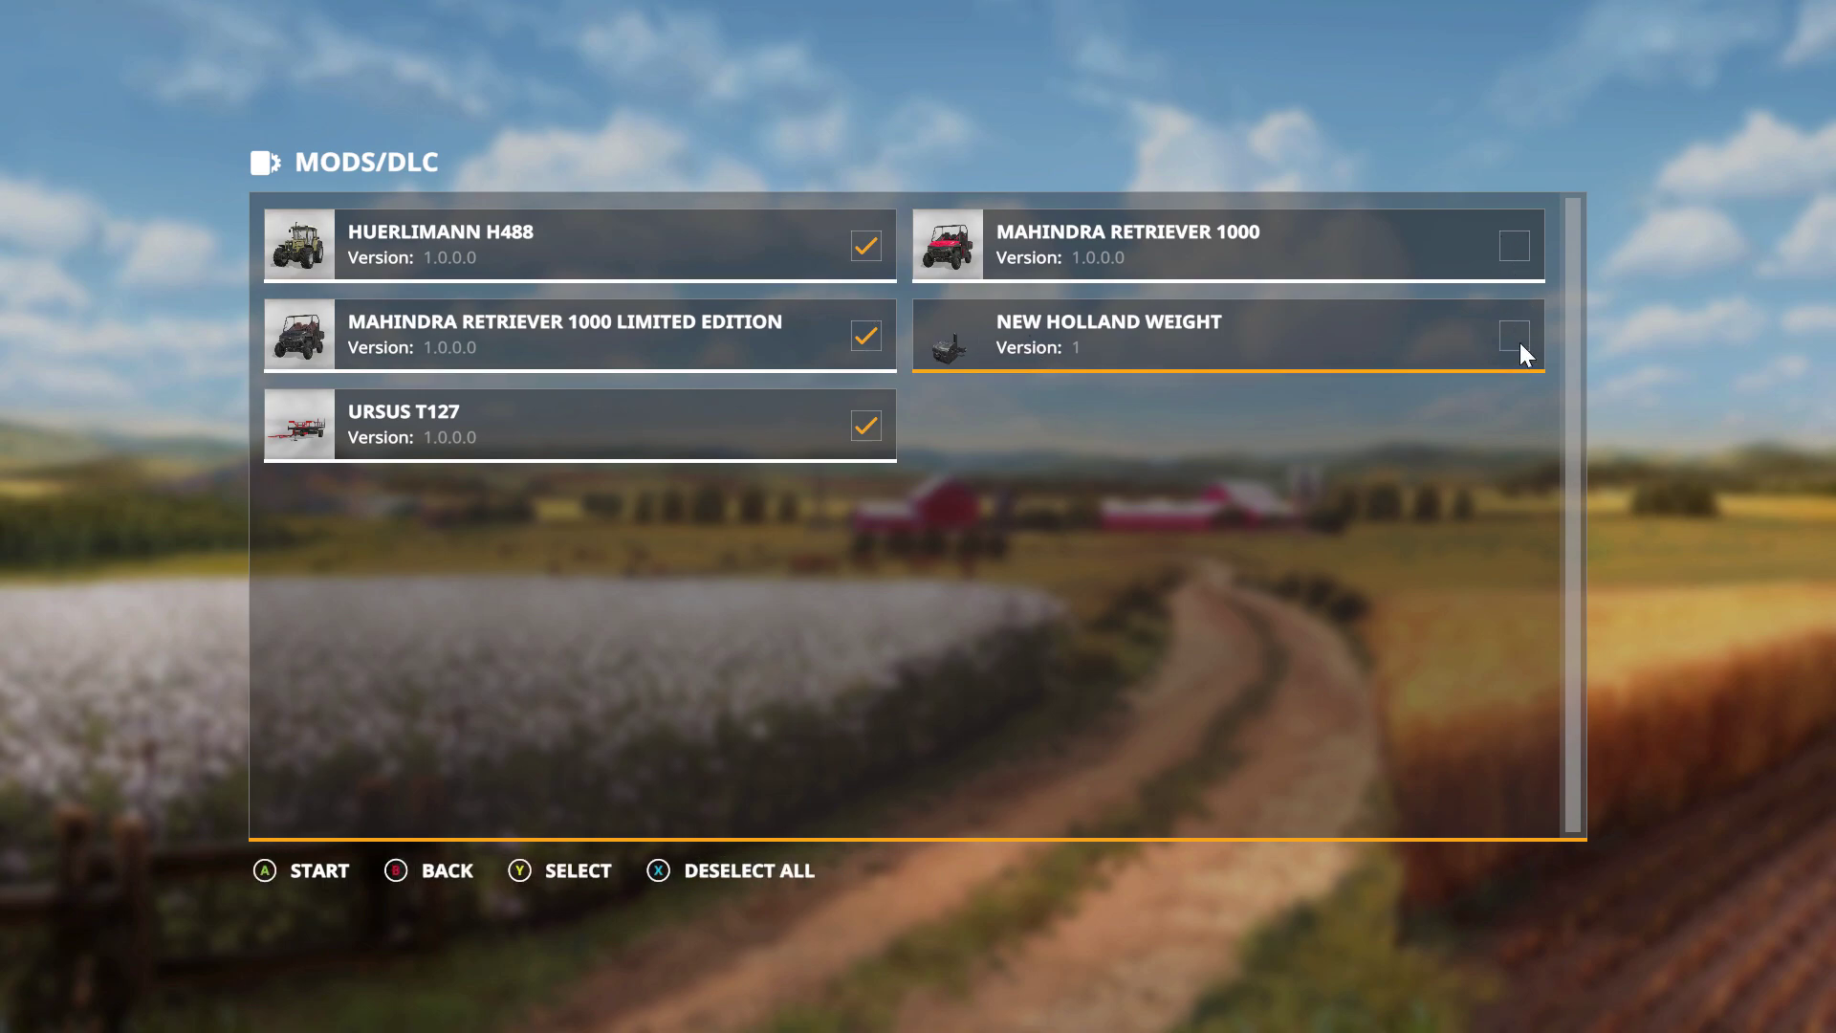
click(308, 872)
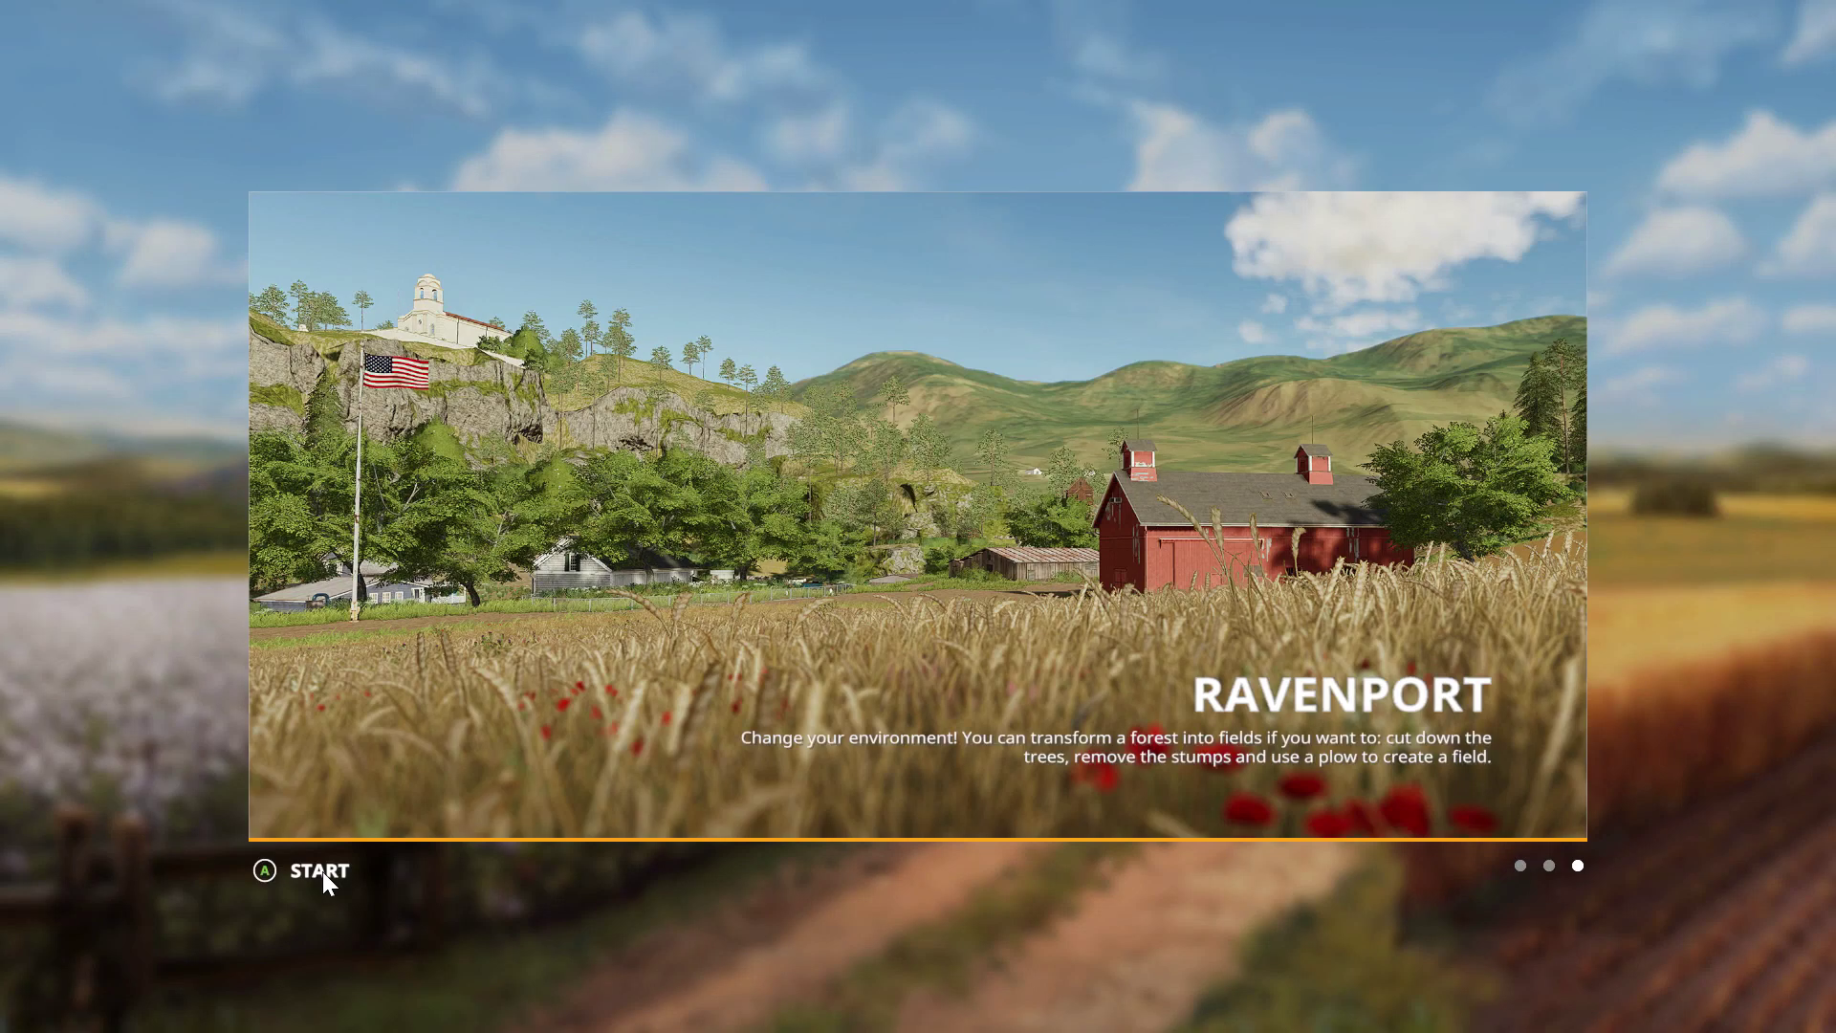
Step: Enter the loaded Ravenport game and open the shop's vehicle categories
click(323, 871)
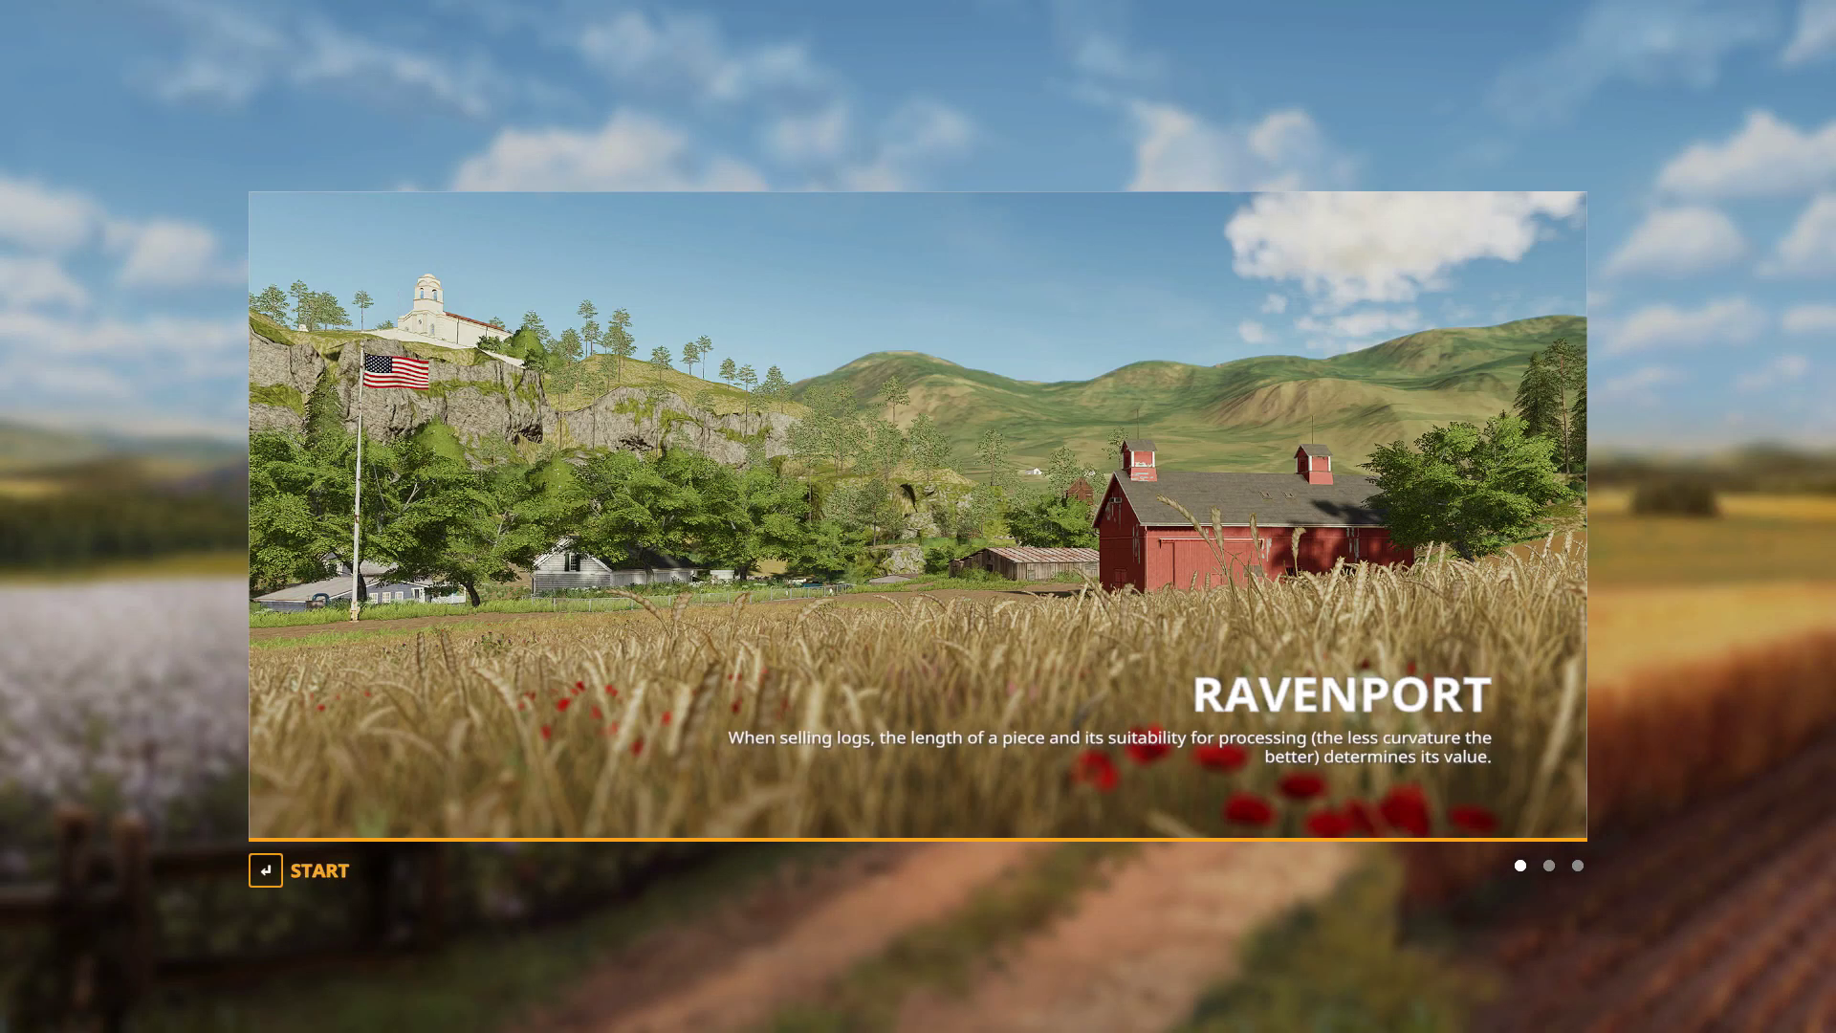
key(Escape)
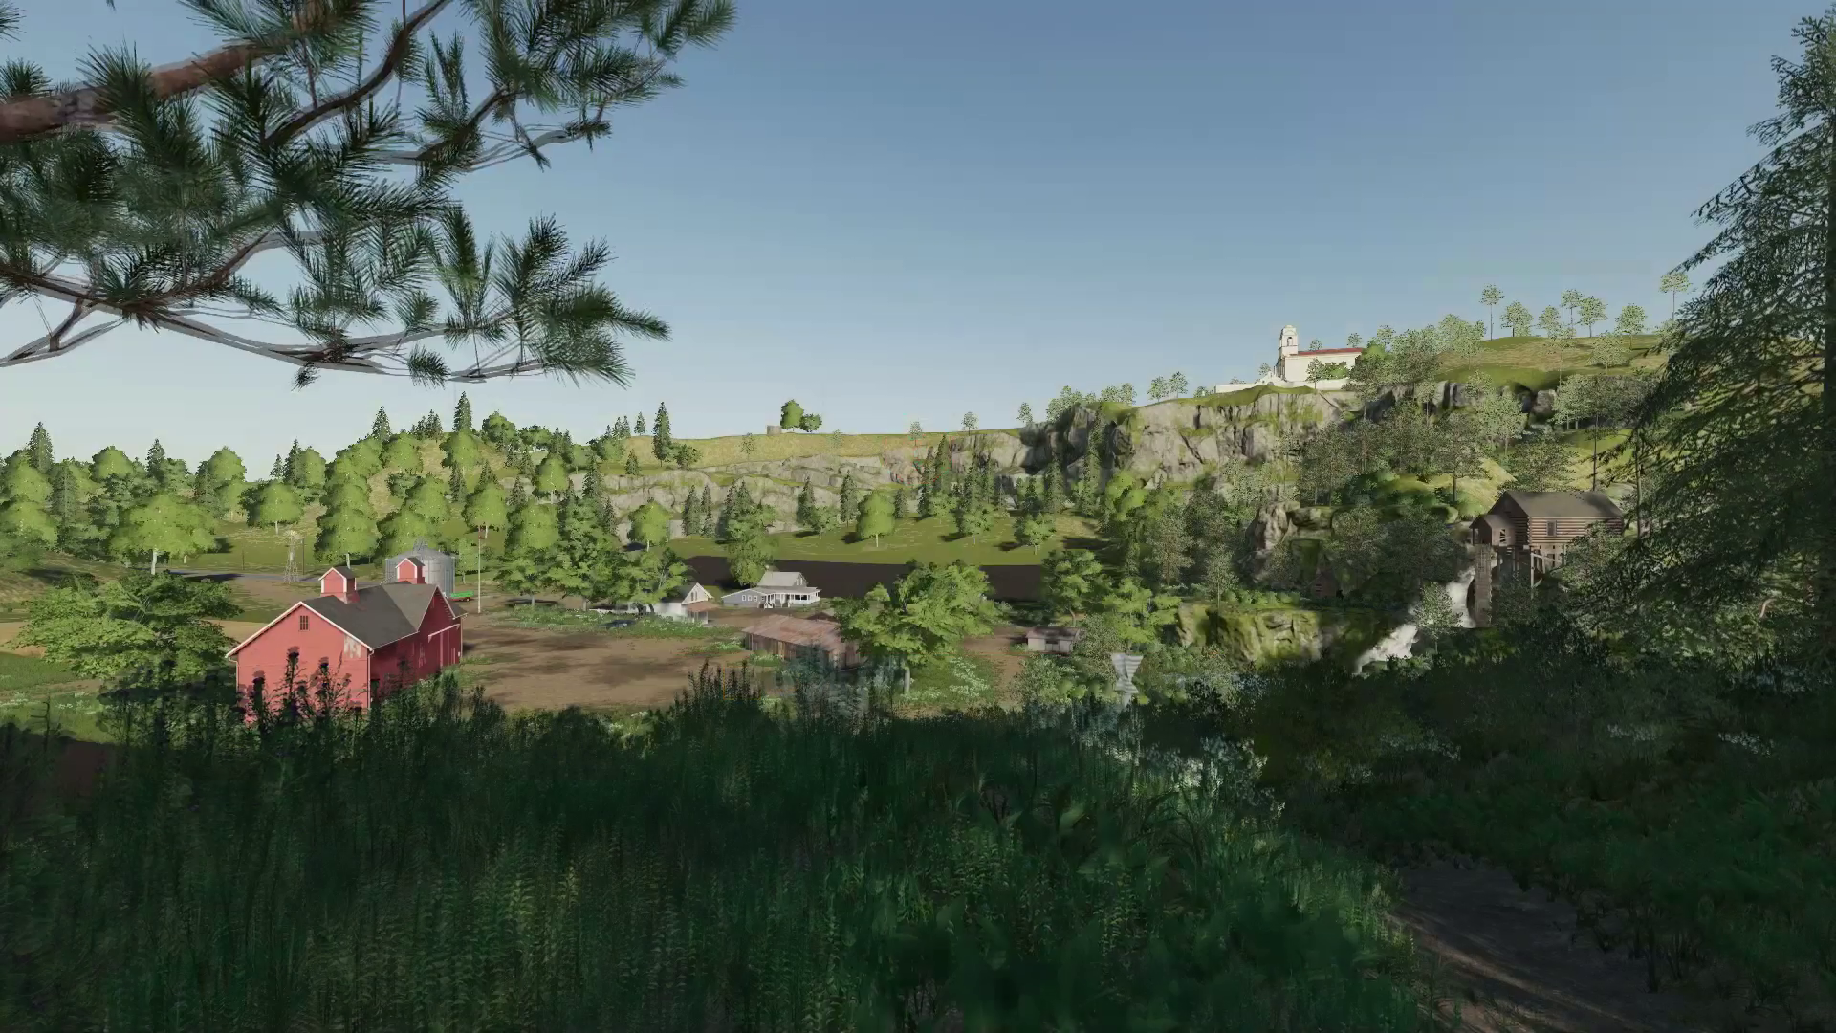
key(Return)
key(p)
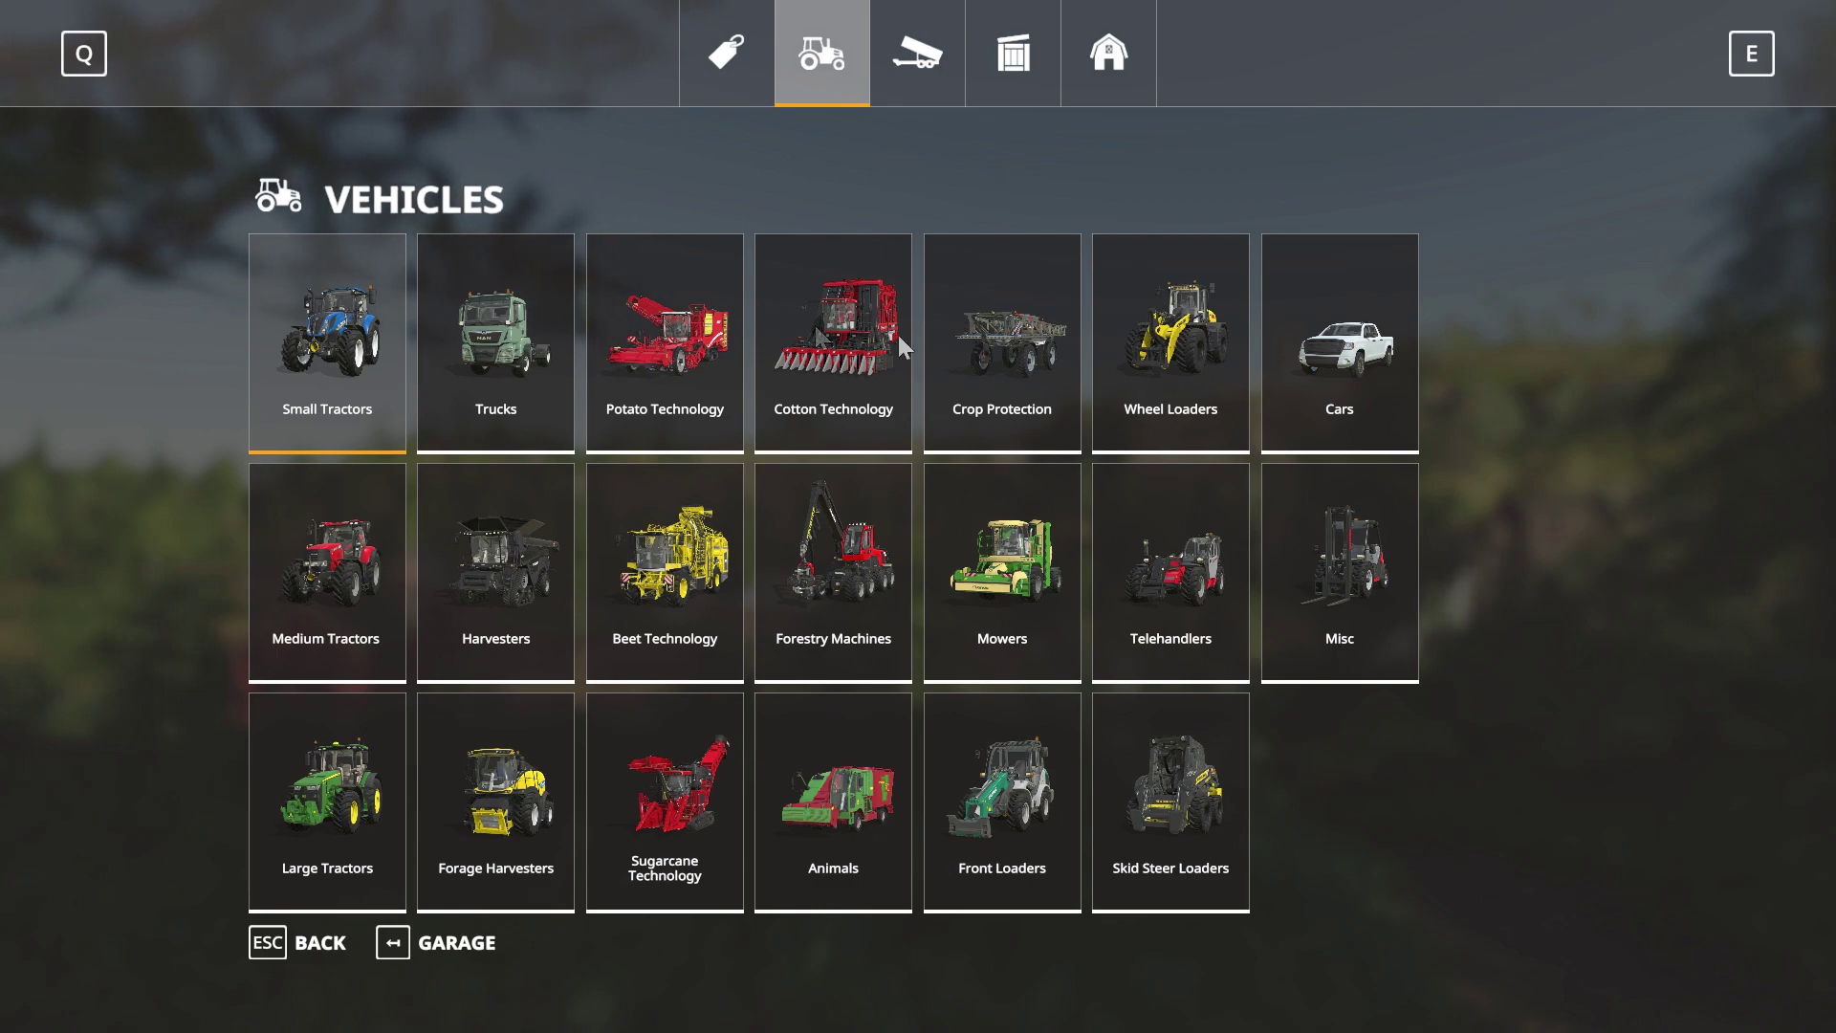
Step: Open the Hürlimann H 488 mod among the small tractors and preview its Narrow tires before returning the wheel setup to Standard
click(340, 431)
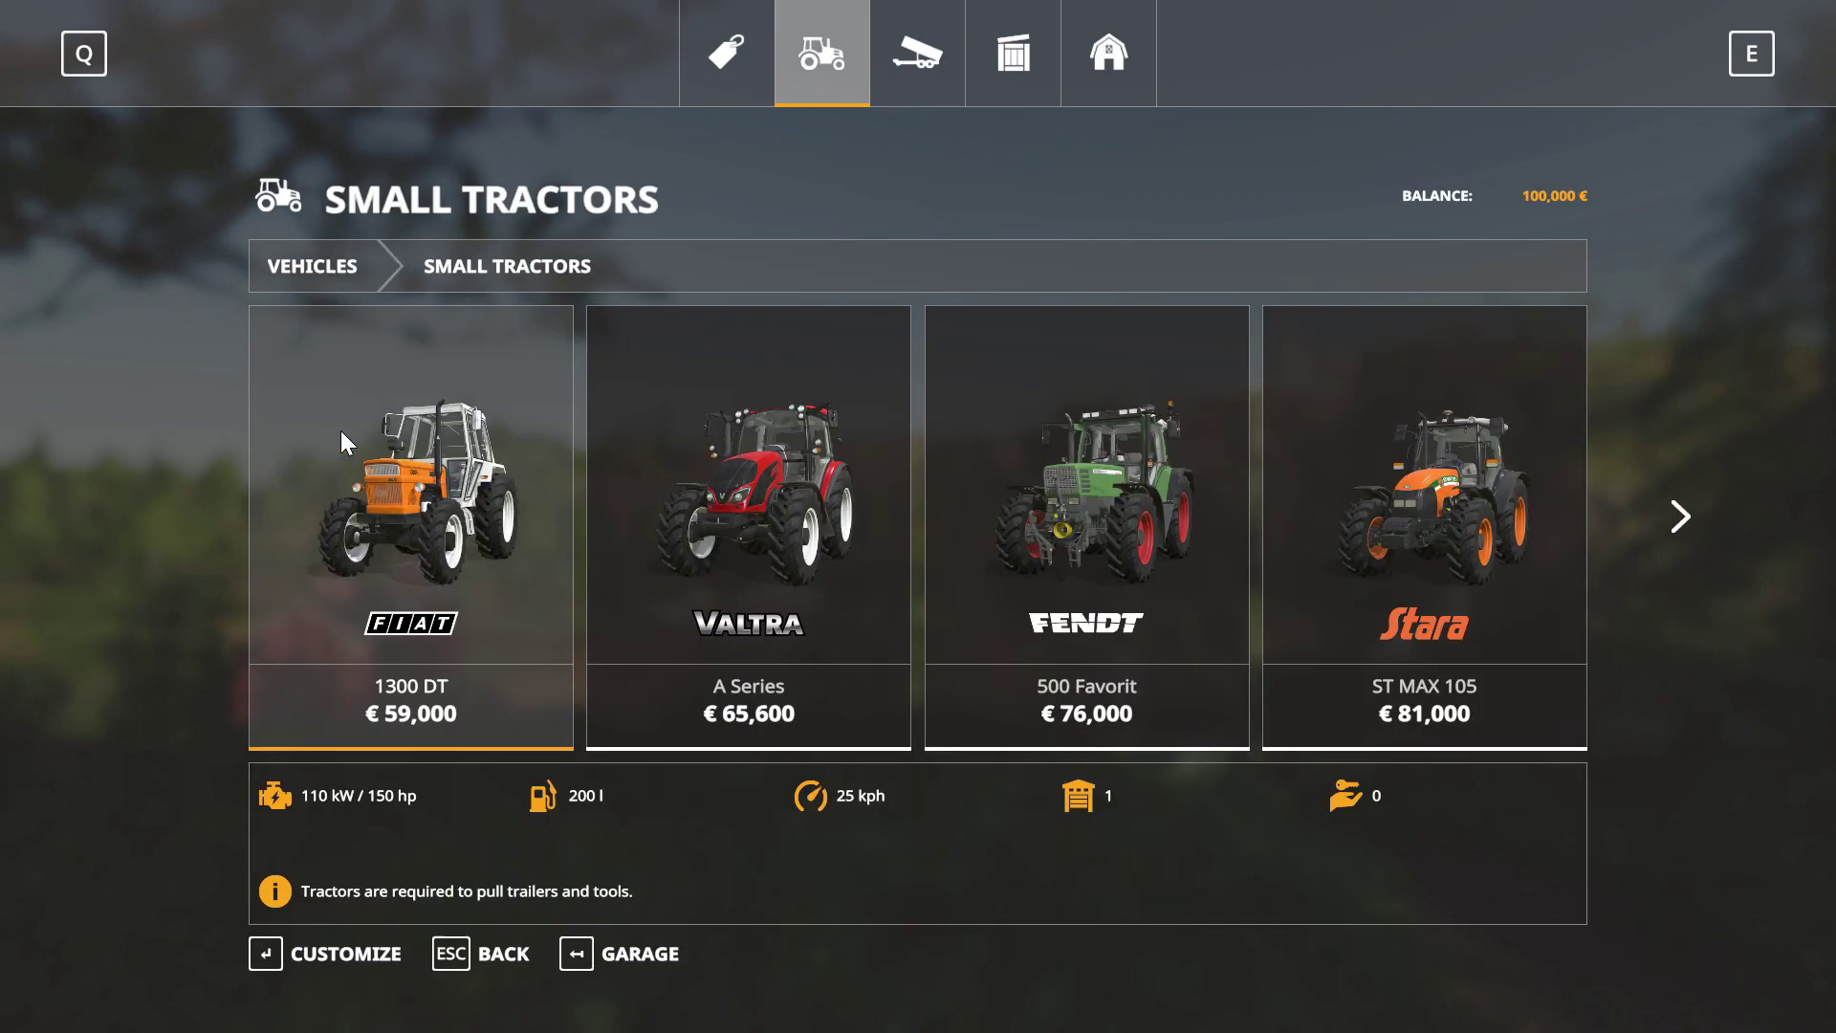
scroll(532, 574, down, 10)
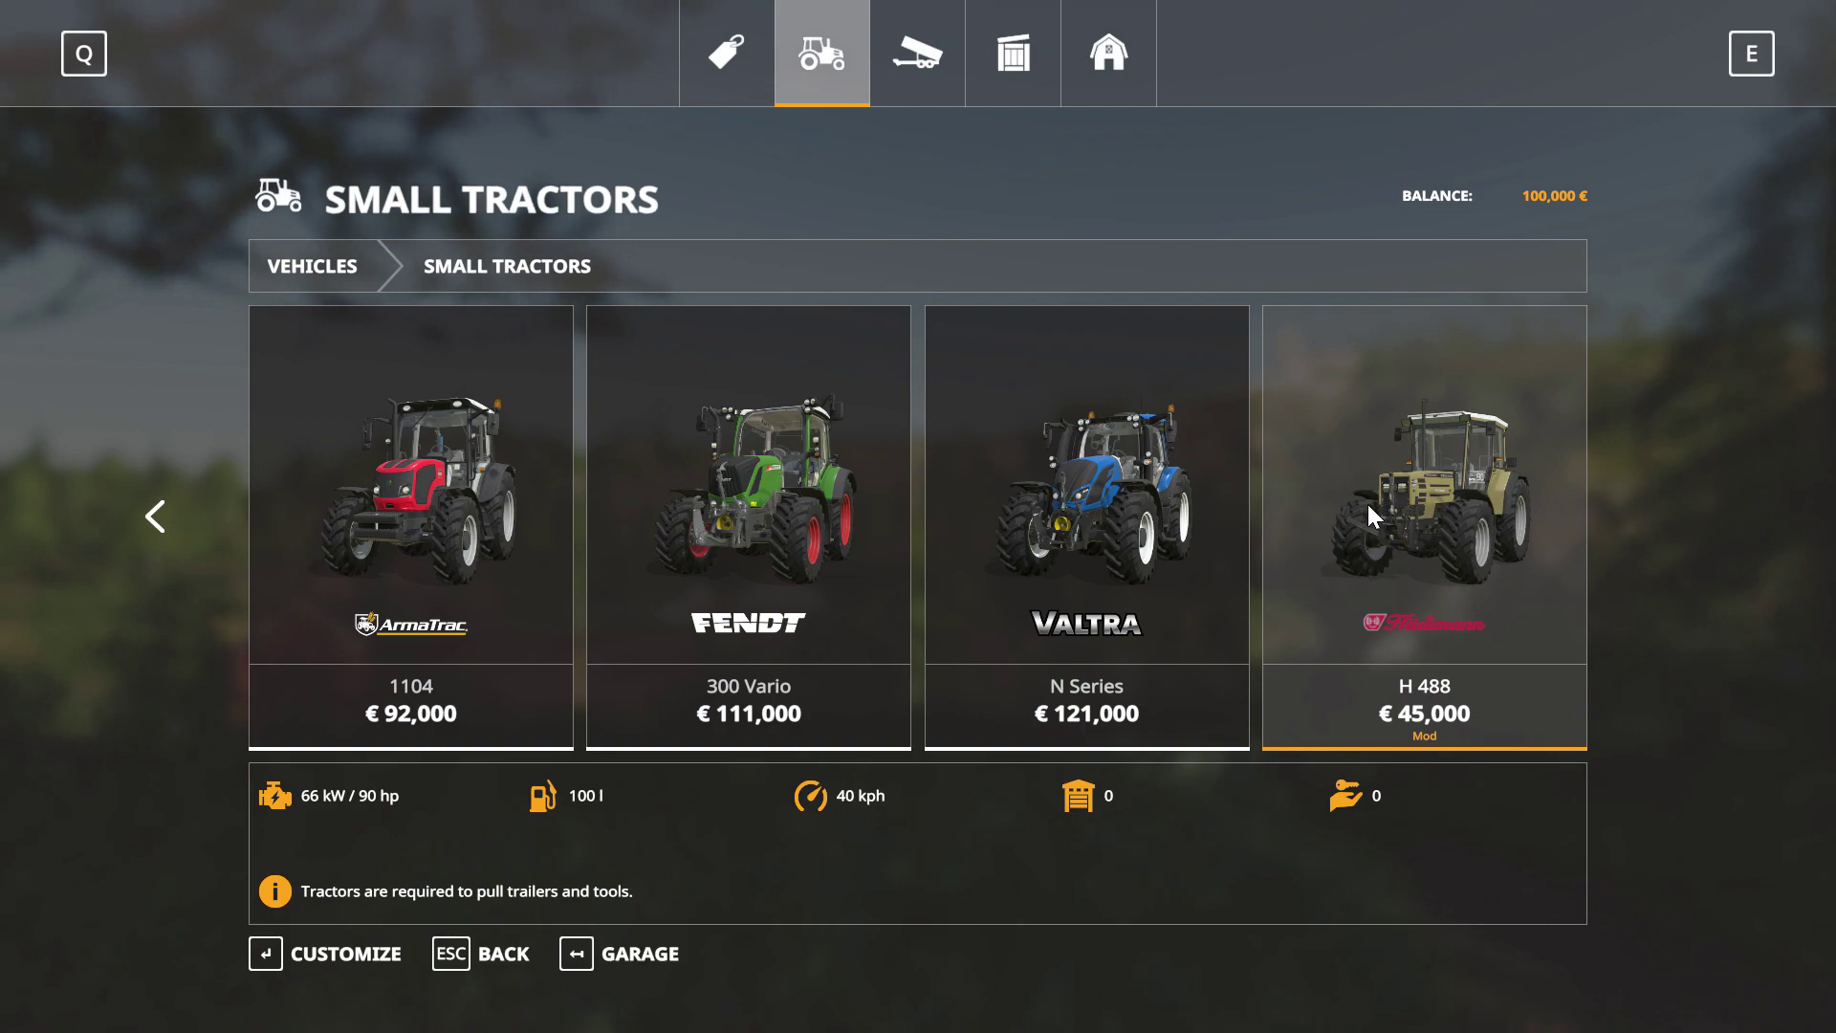
click(1448, 571)
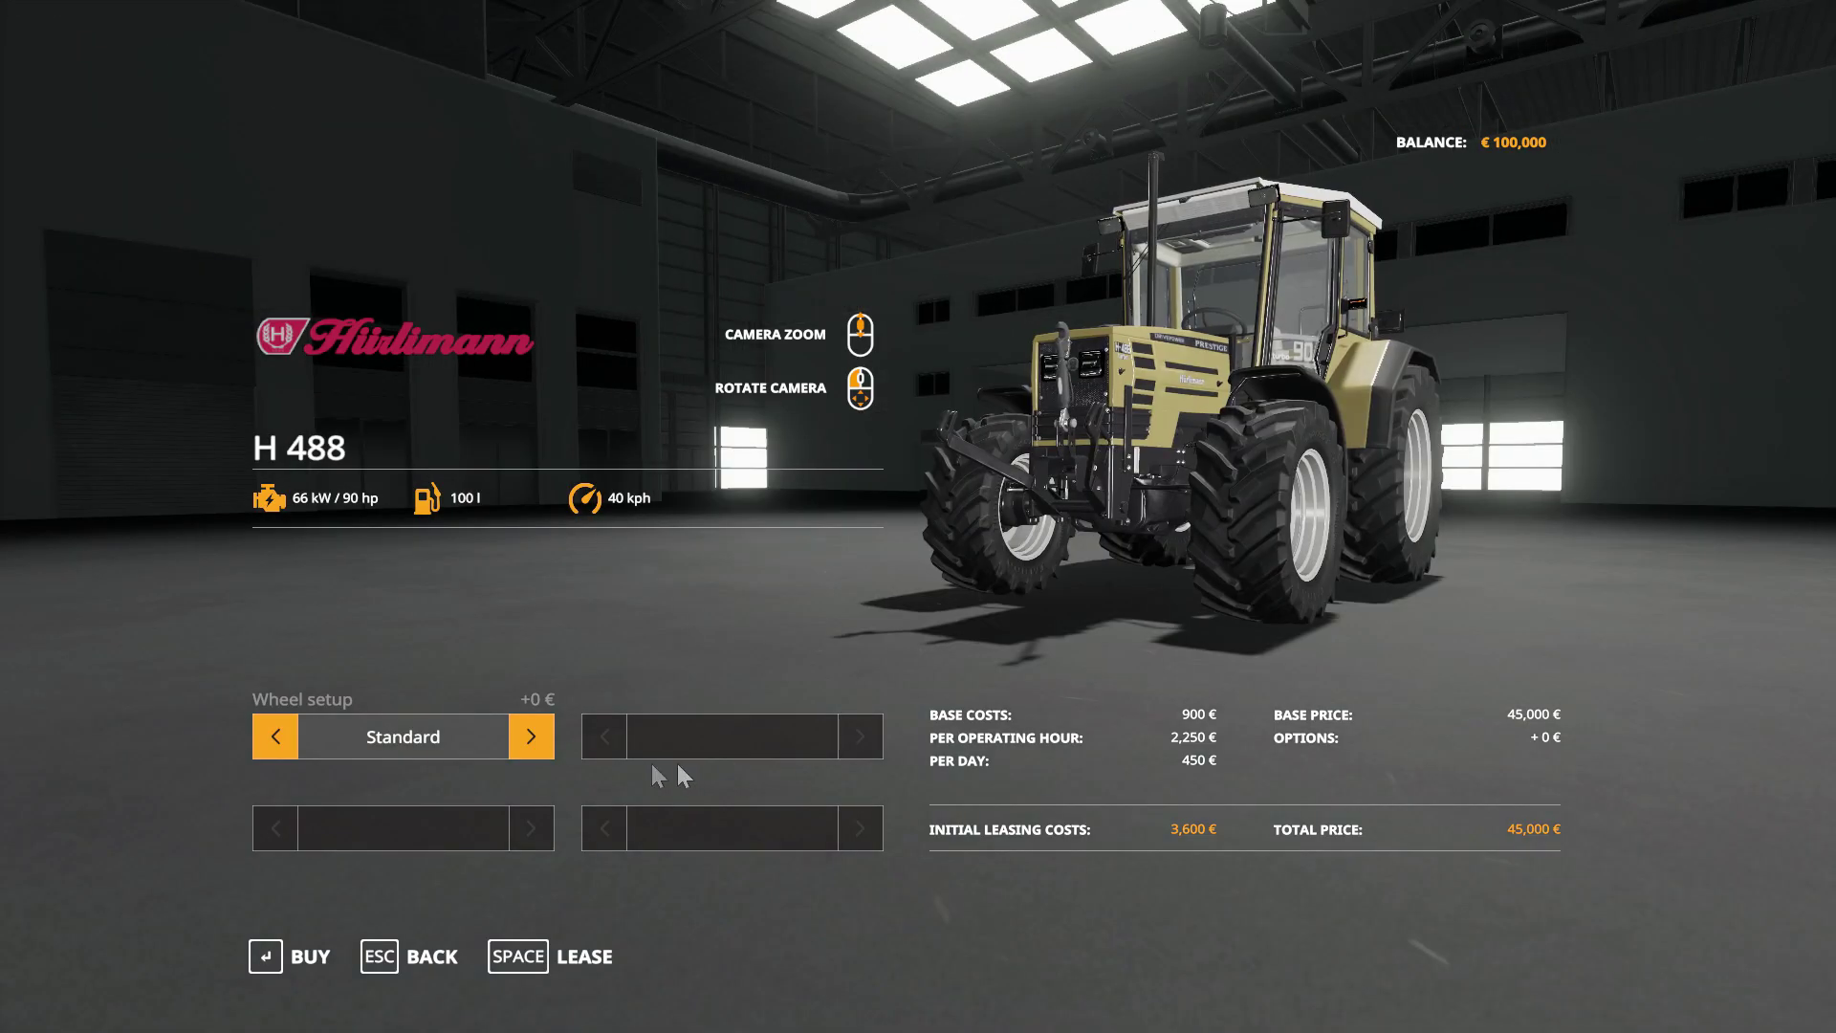
click(525, 752)
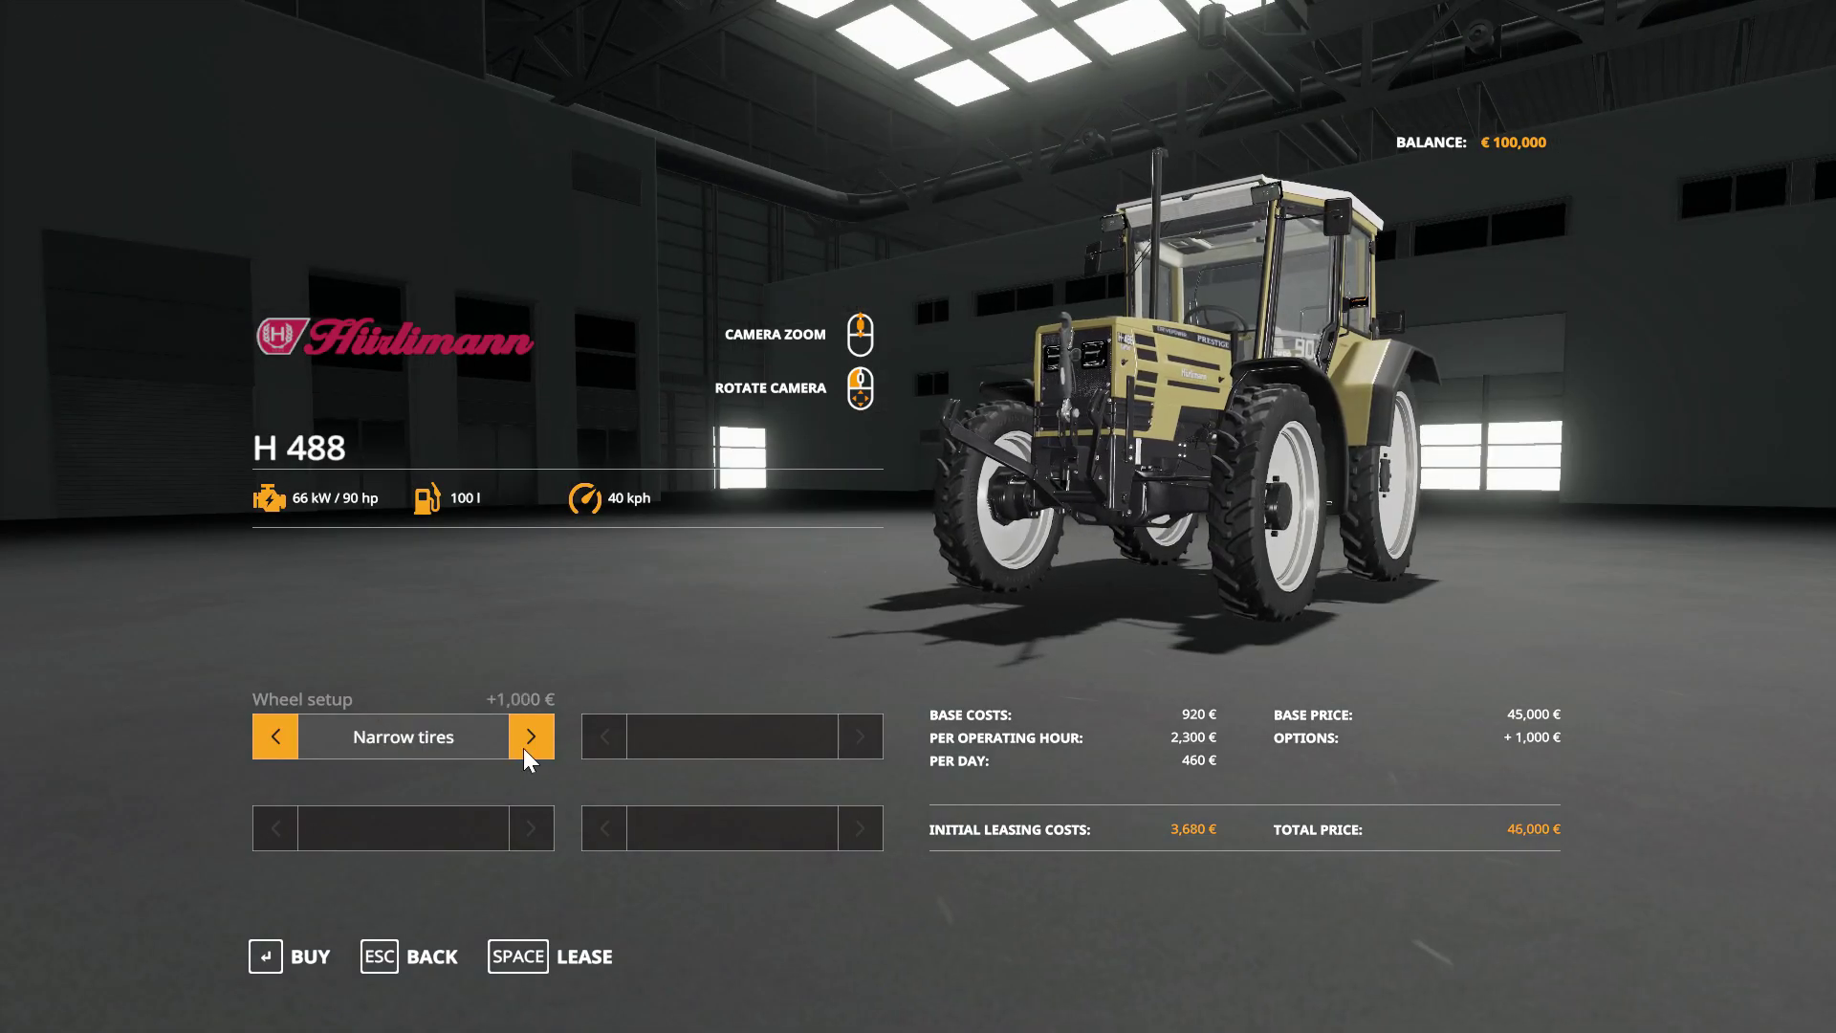
click(528, 738)
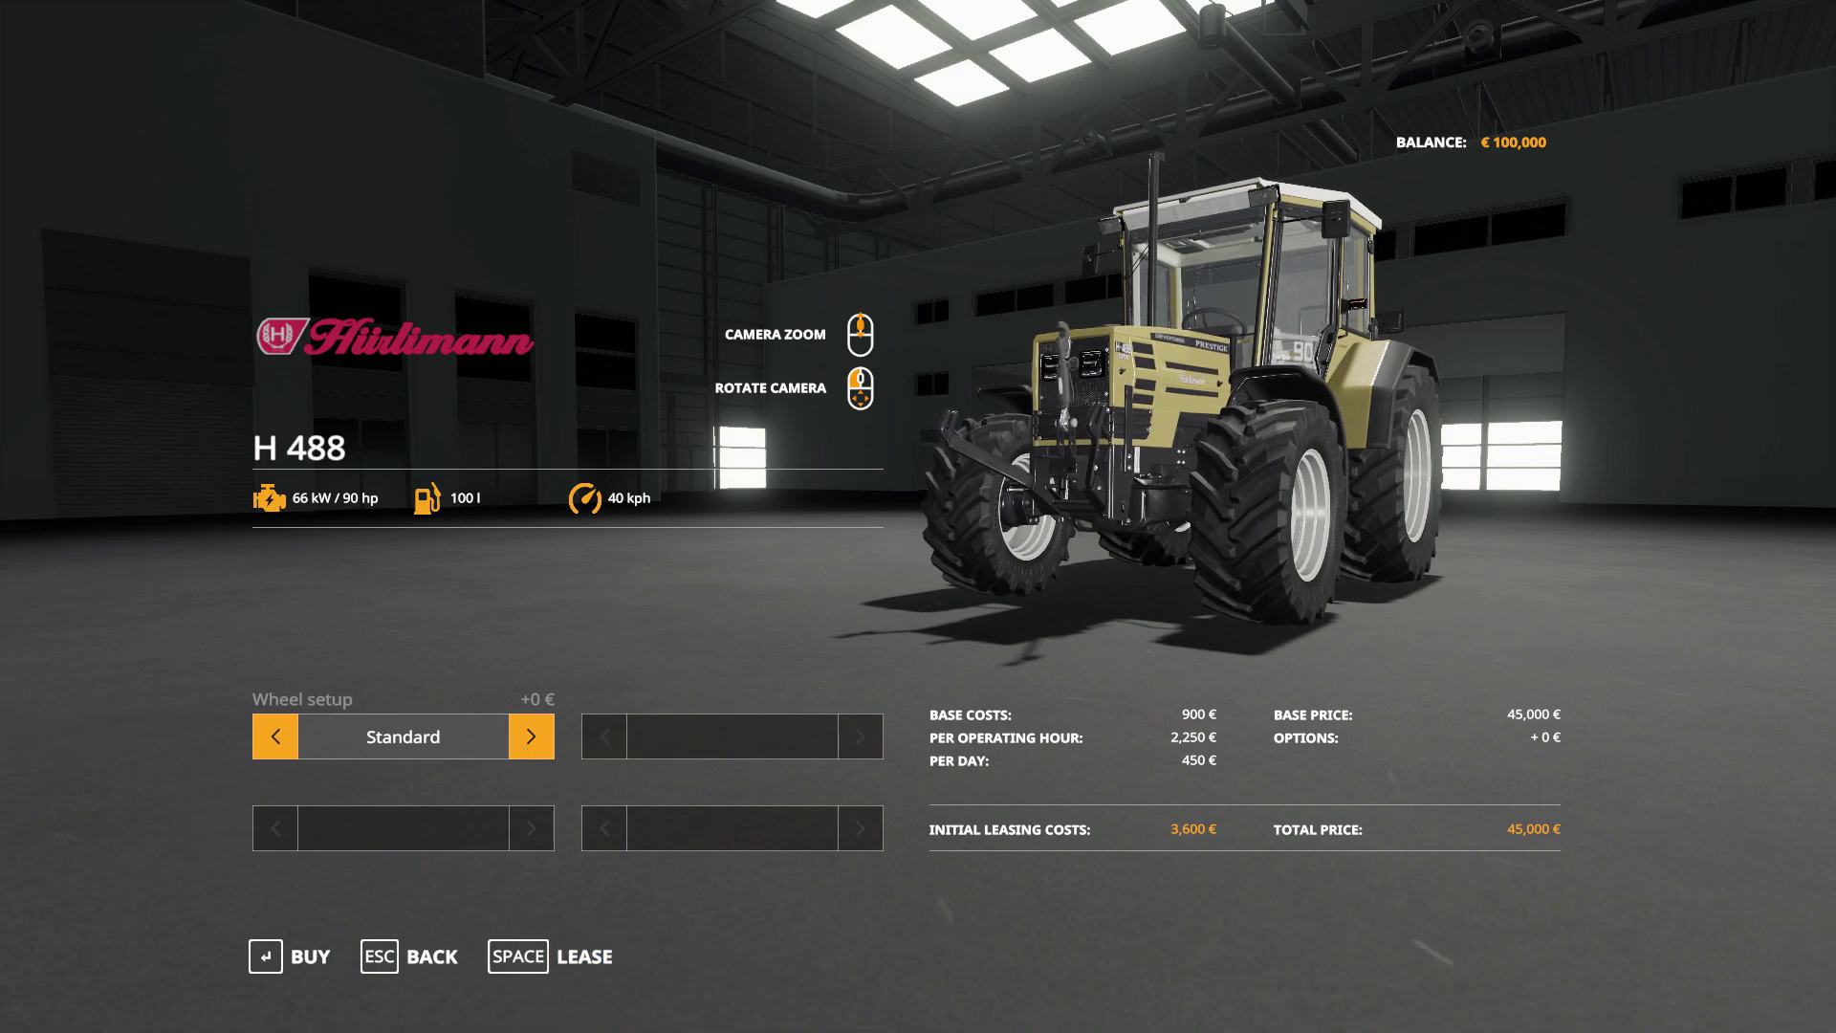
Step: Buy the Hürlimann H 488 with the Standard wheel setup and return to the small tractors list
click(308, 956)
click(687, 662)
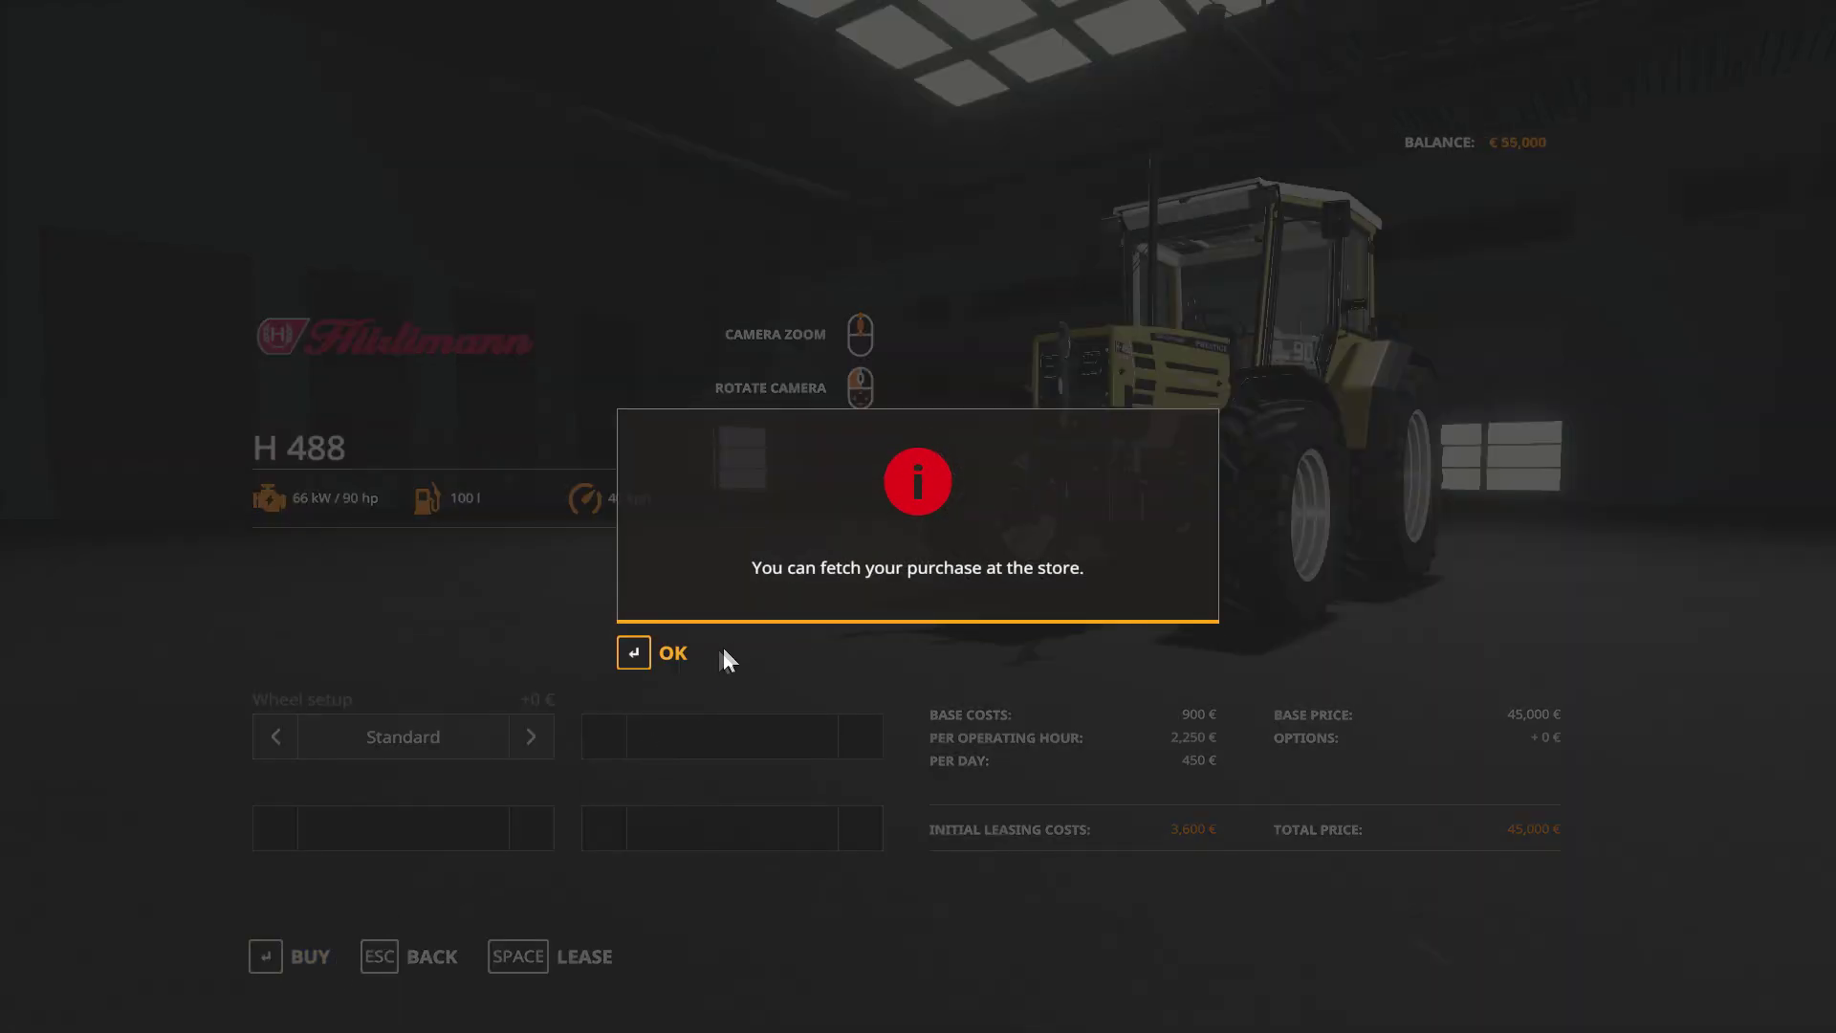
click(650, 651)
key(Escape)
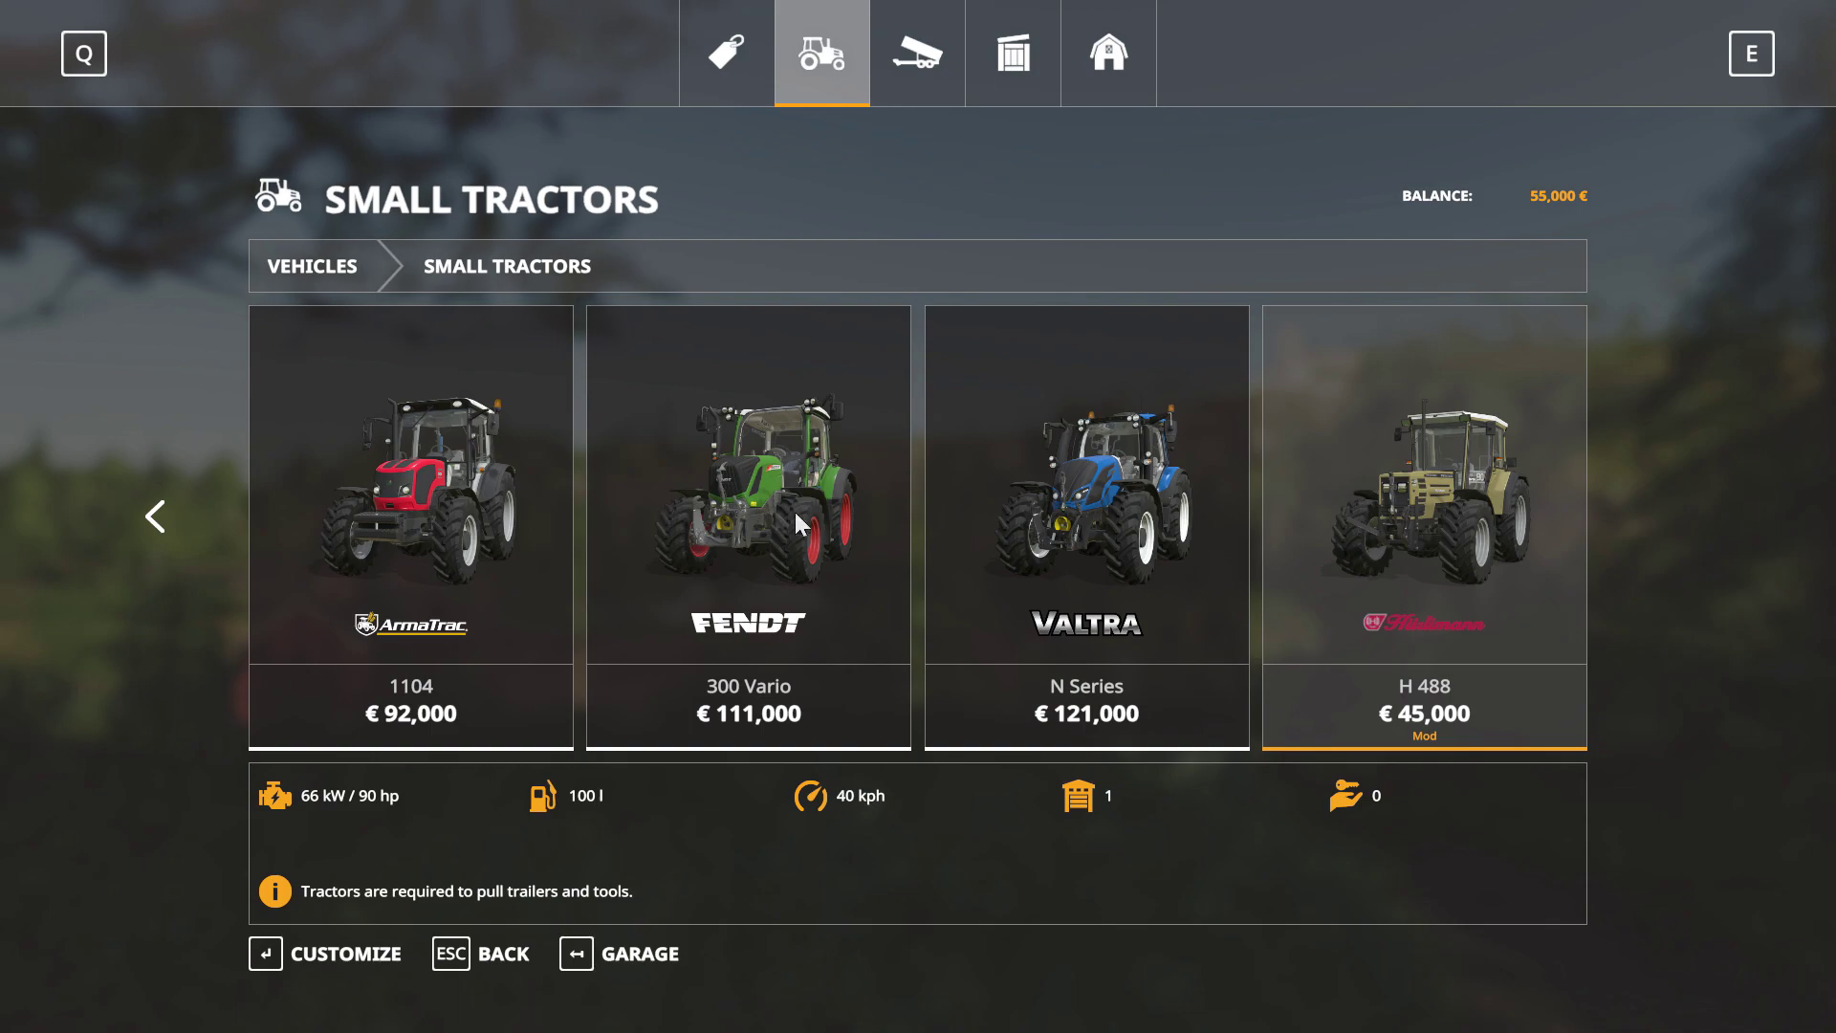
Step: Open the purchase details of the Ursus T-127 mod among the Baling Technology tools
click(916, 71)
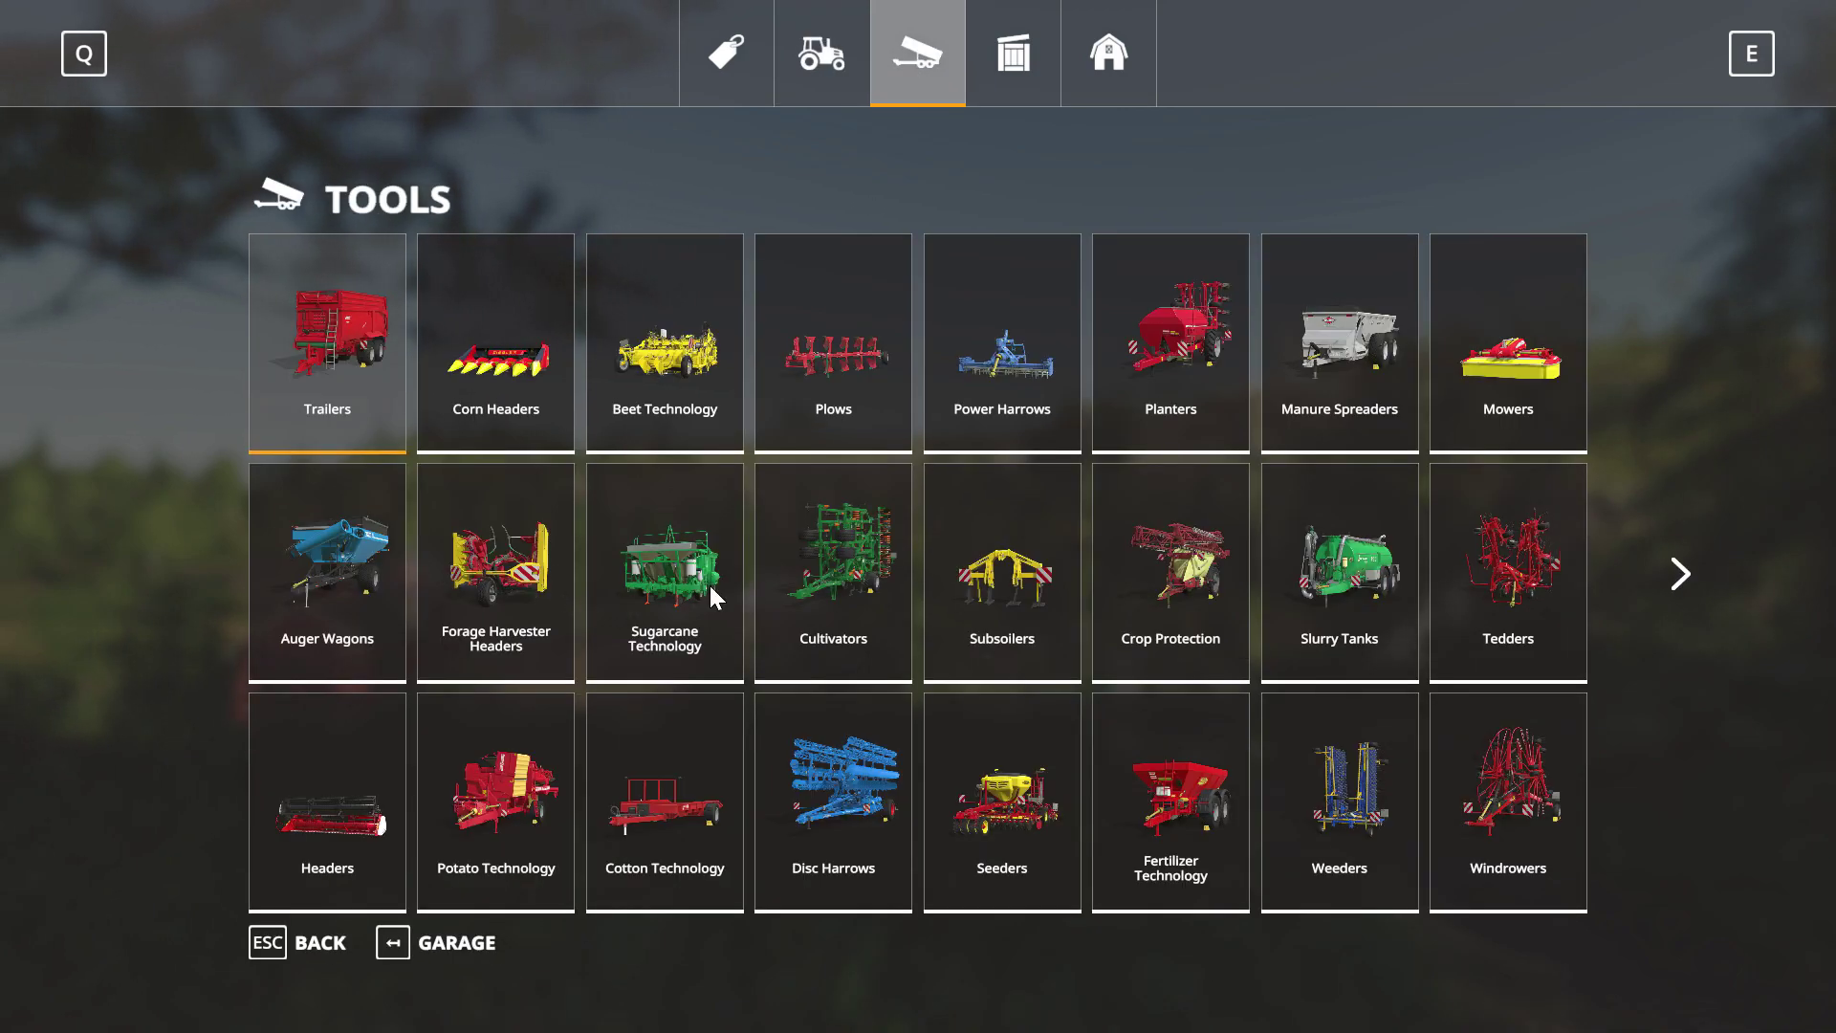
scroll(1397, 558, down, 3)
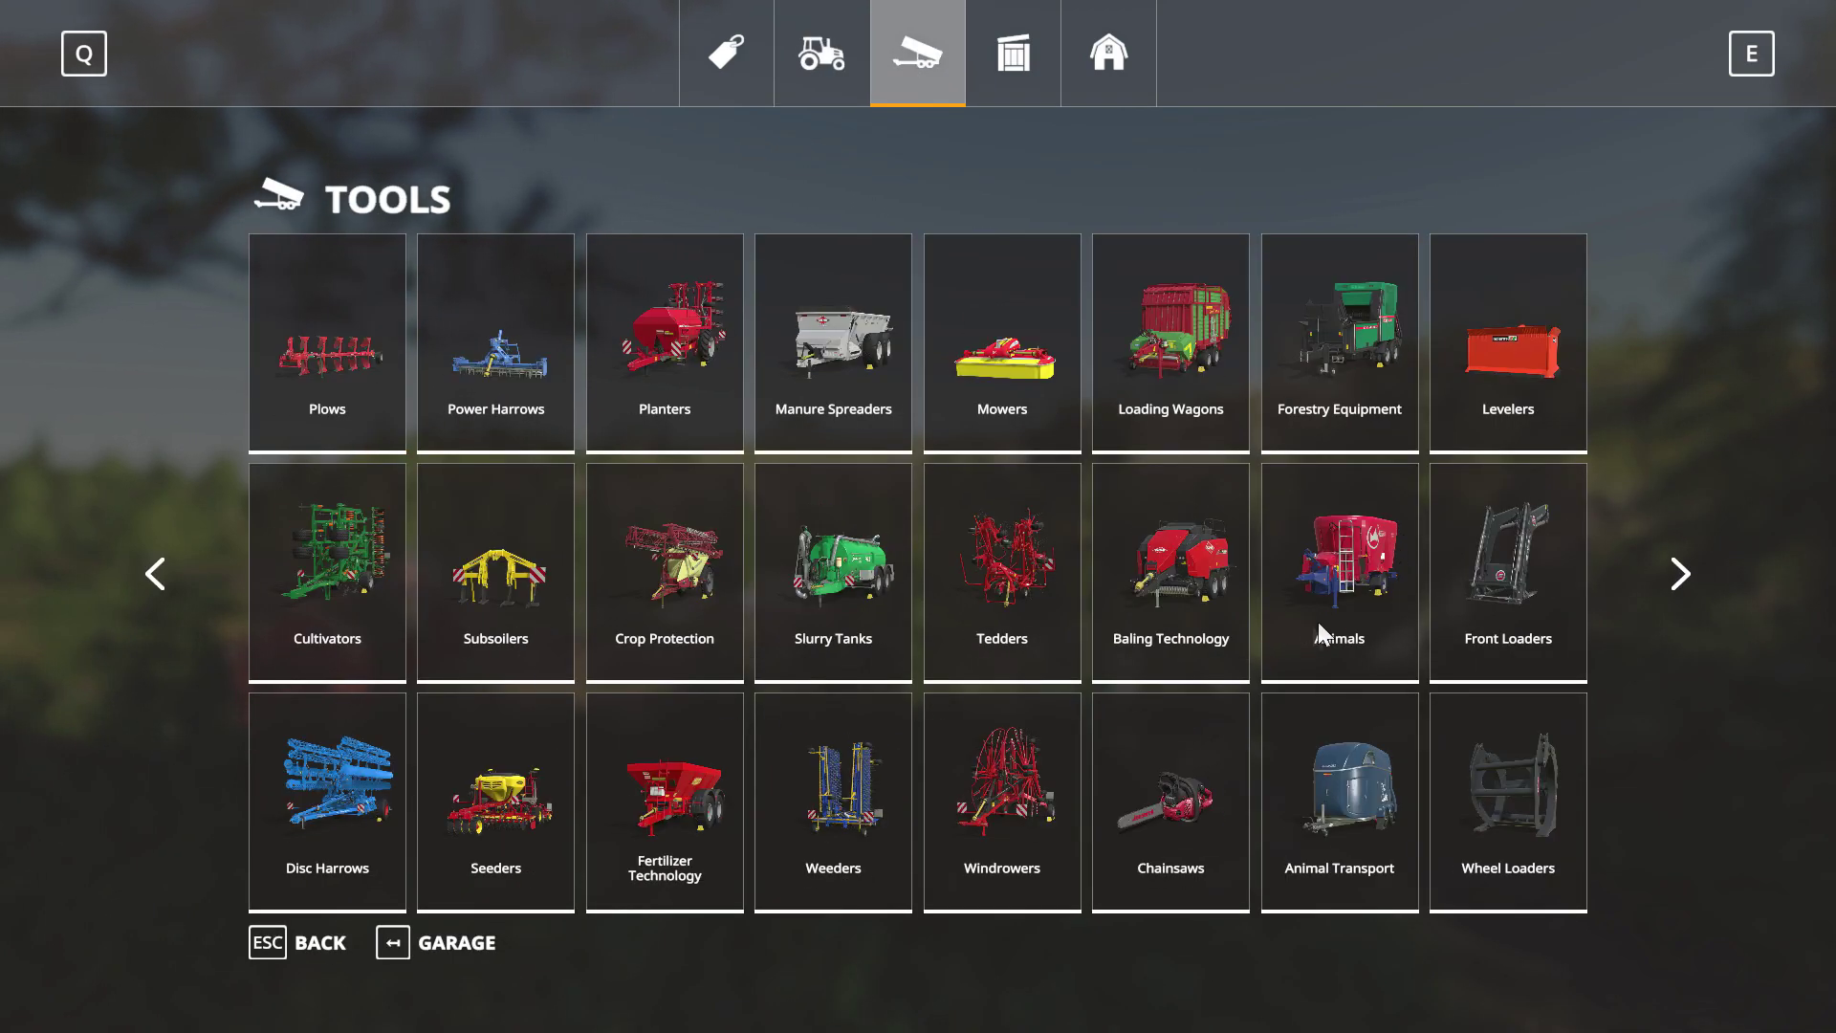
click(1222, 610)
scroll(1119, 593, down, 3)
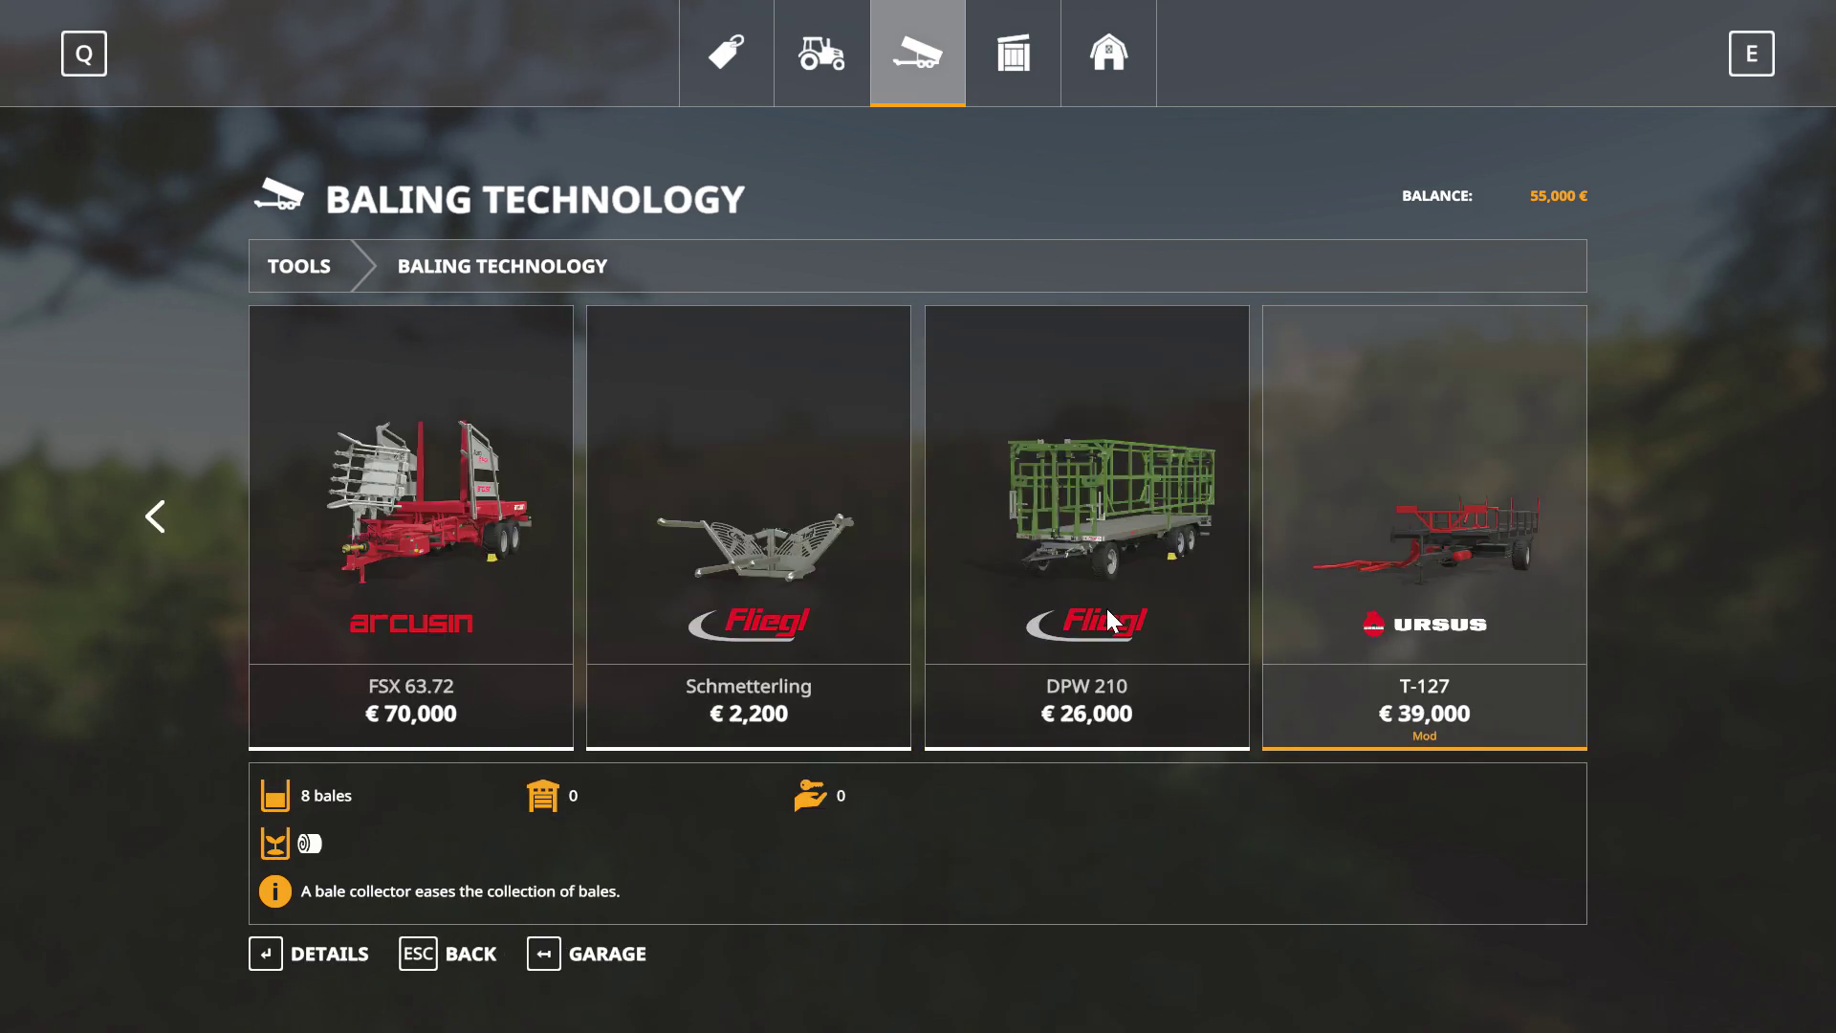
click(1350, 586)
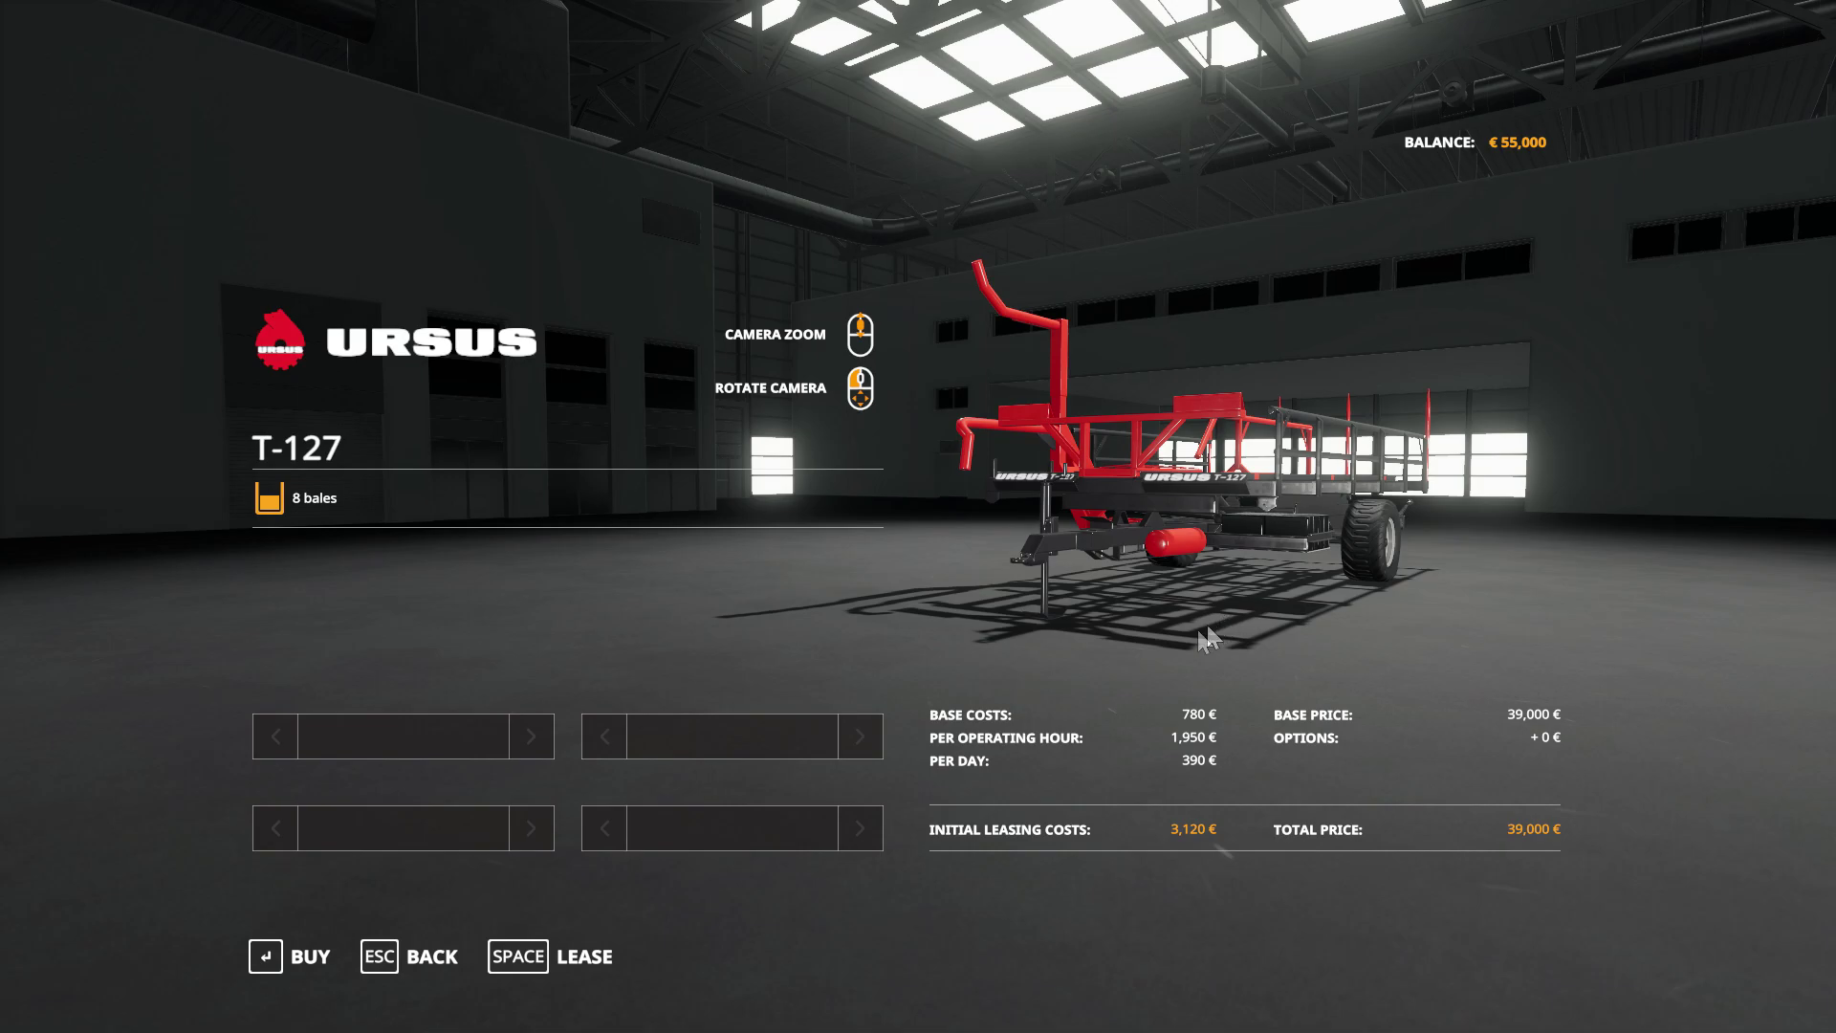
Step: Buy the Ursus T-127 bale collector and leave the shop to return to the game world
click(306, 956)
click(669, 653)
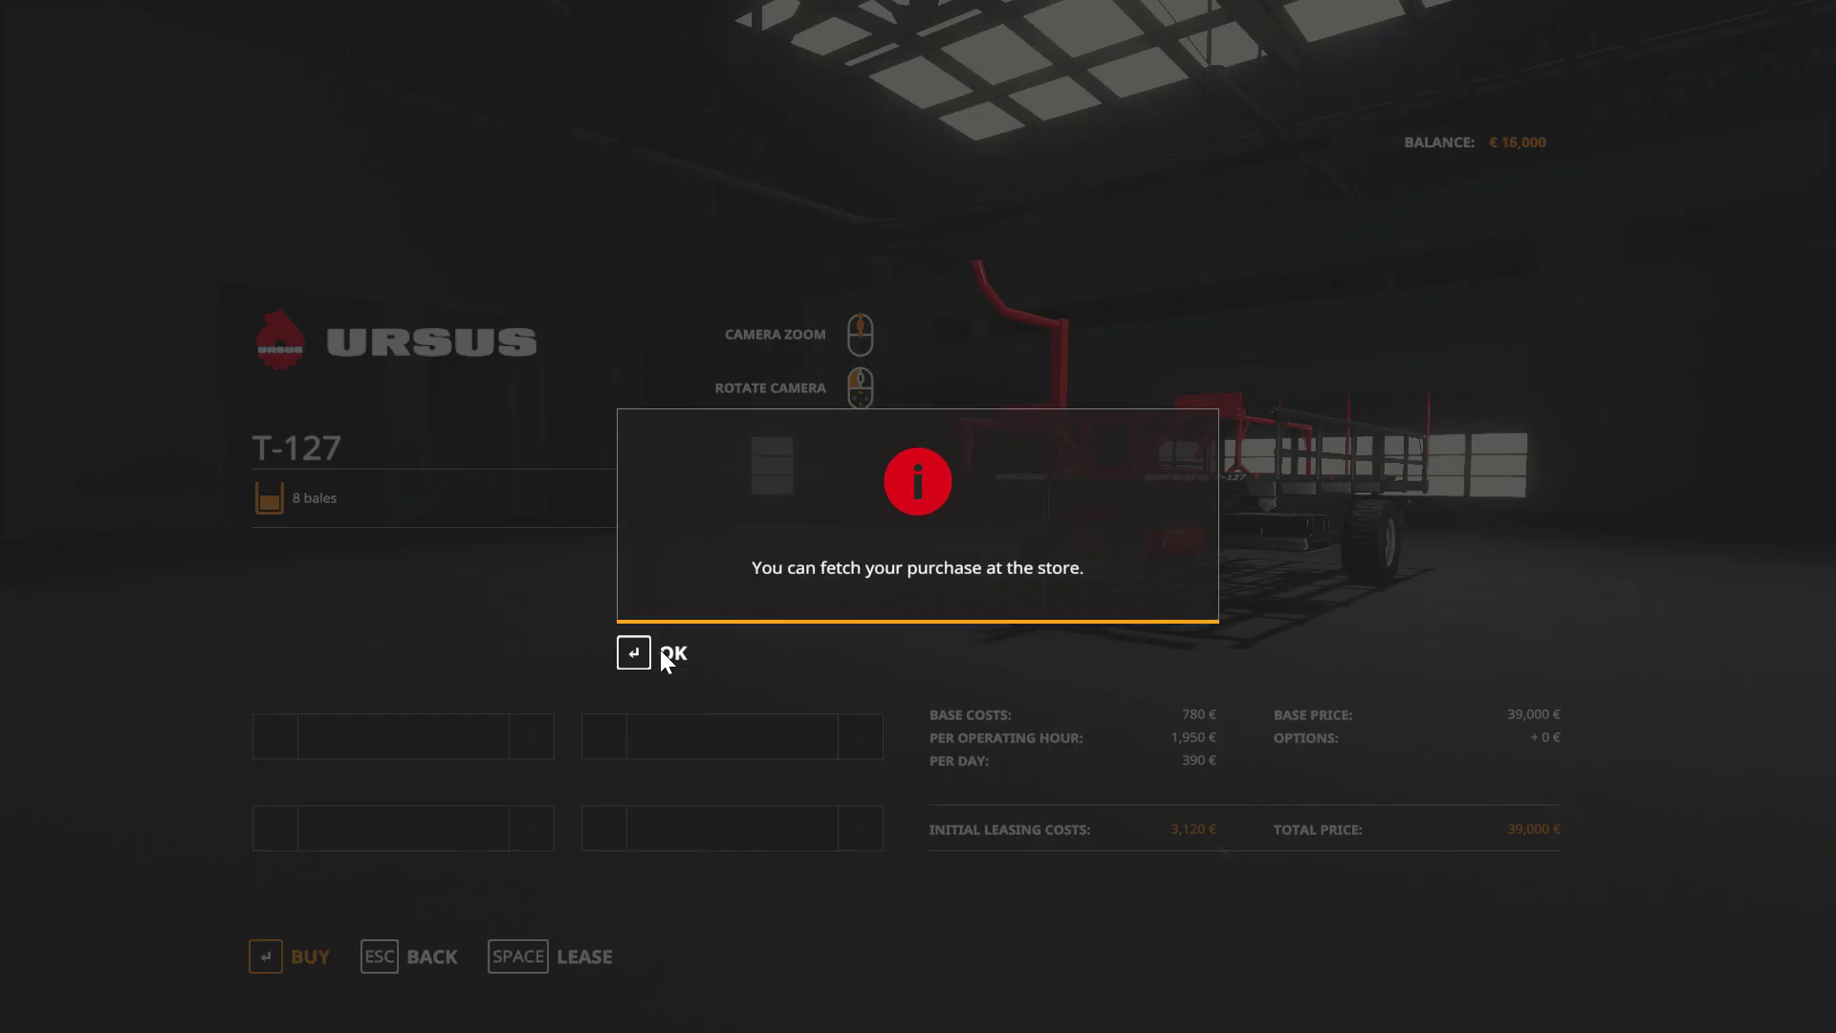
click(639, 650)
click(382, 956)
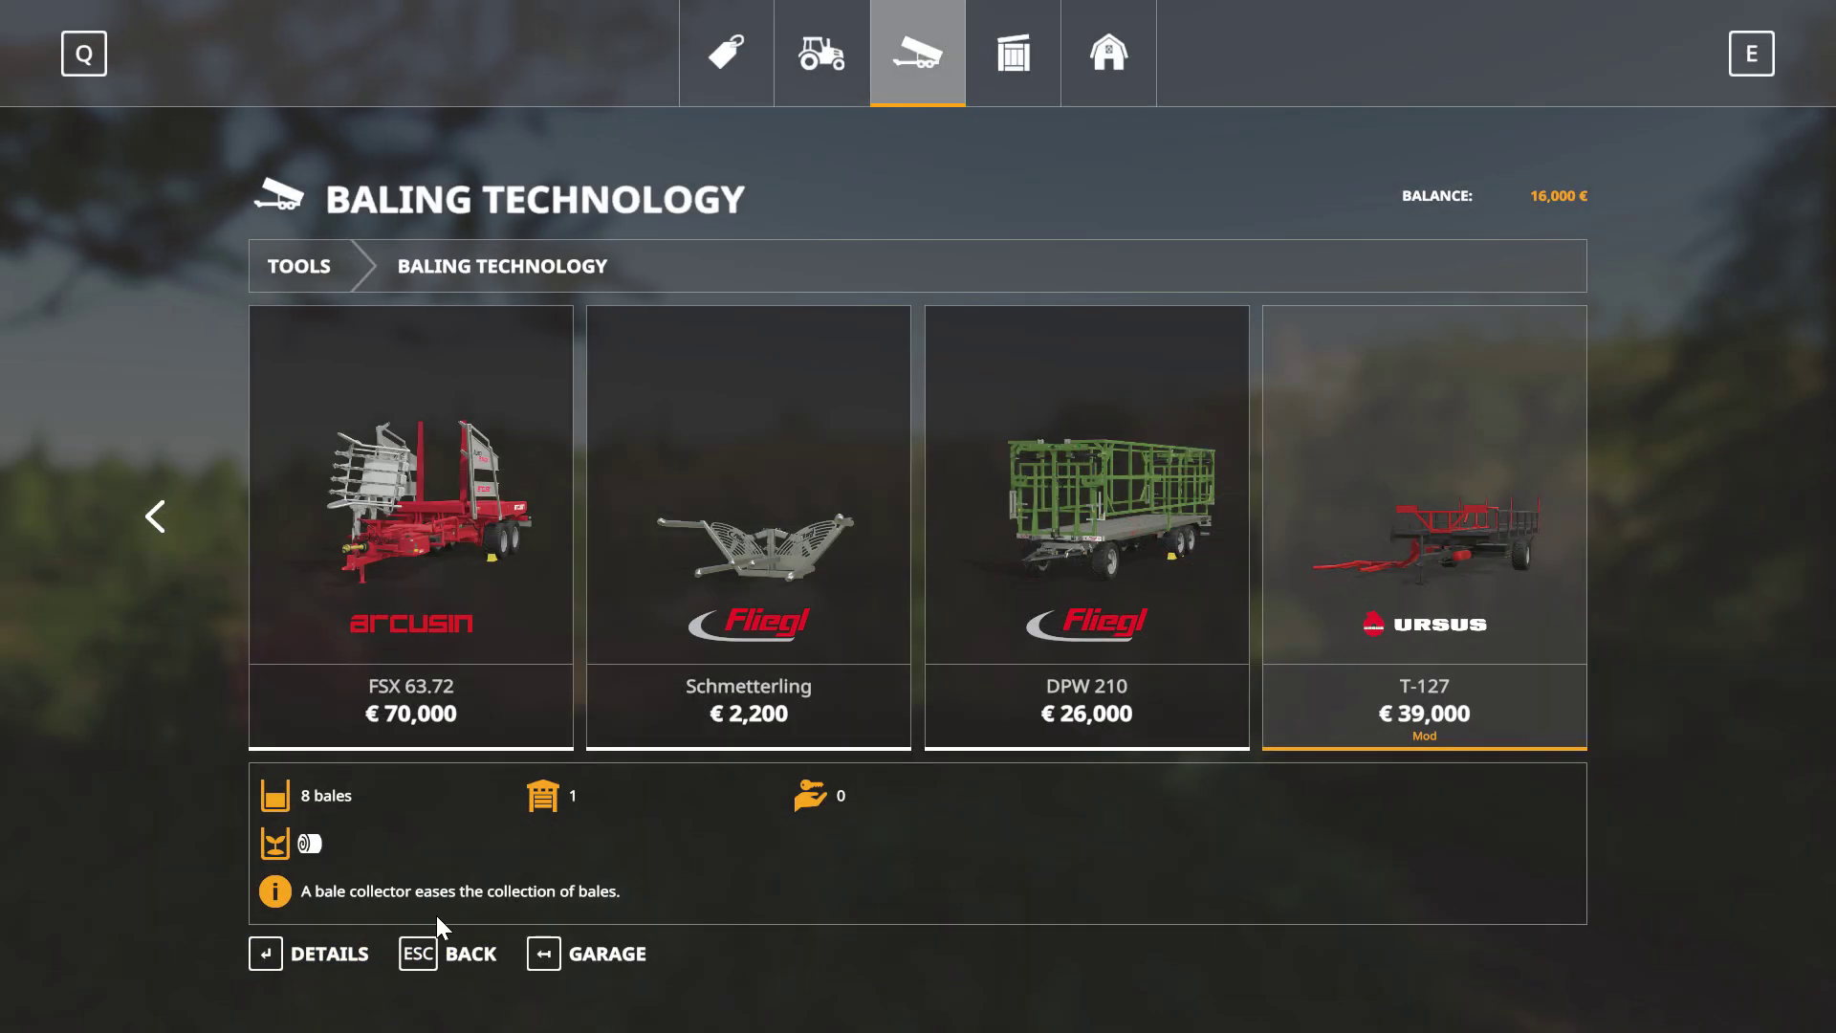
click(419, 954)
key(Escape)
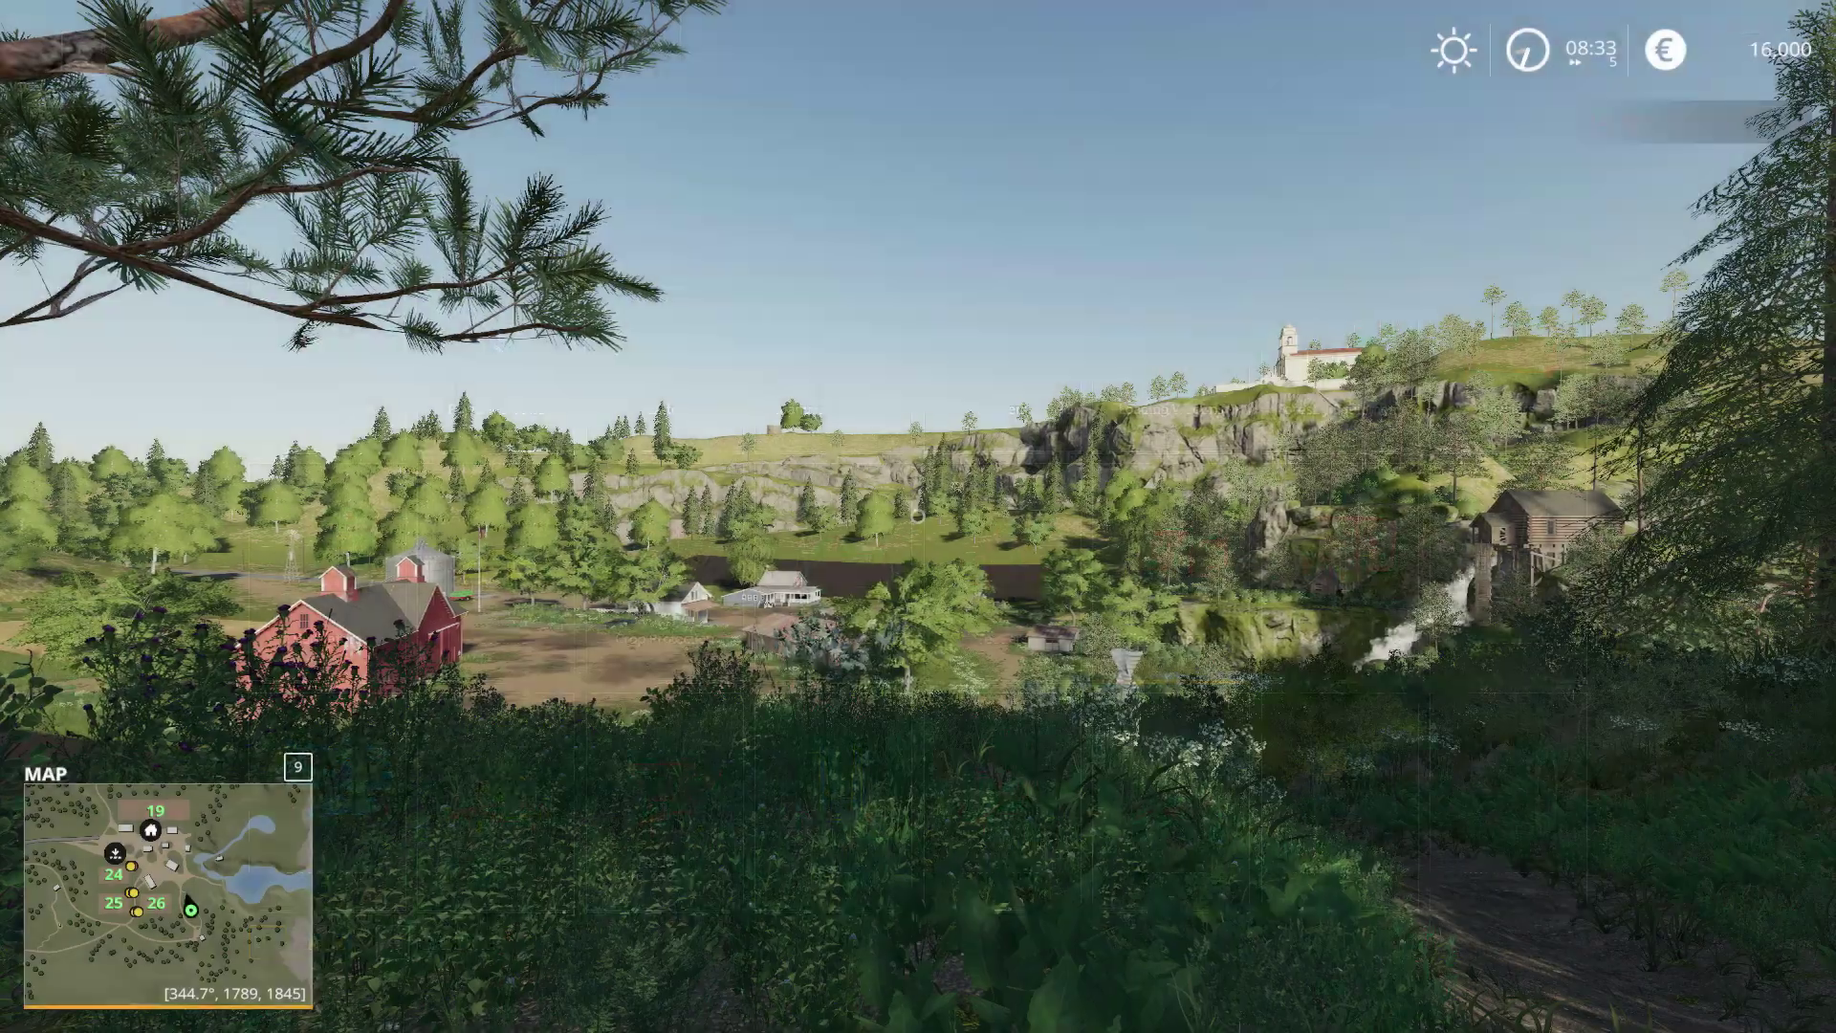
Step: Cycle through the owned vehicles to the Hürlimann H 488 parked at the store
key(Tab)
key(Tab)
key(Tab)
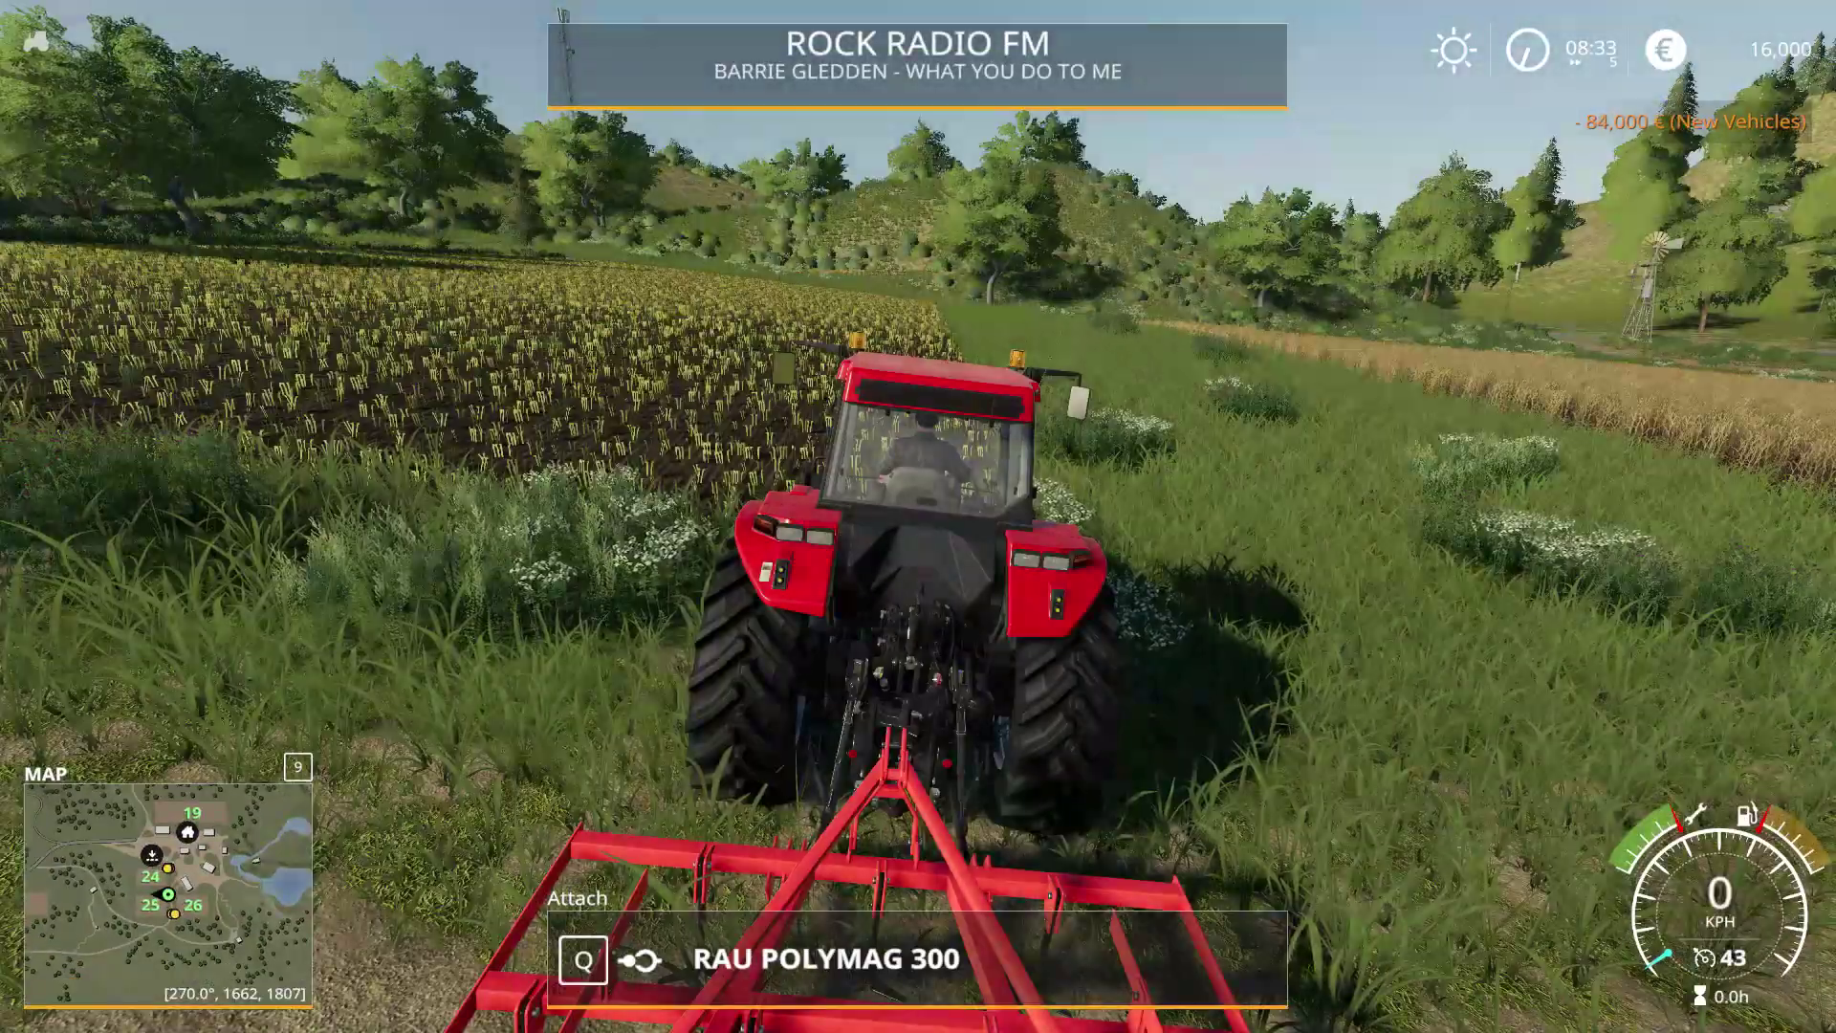
key(Tab)
key(Tab)
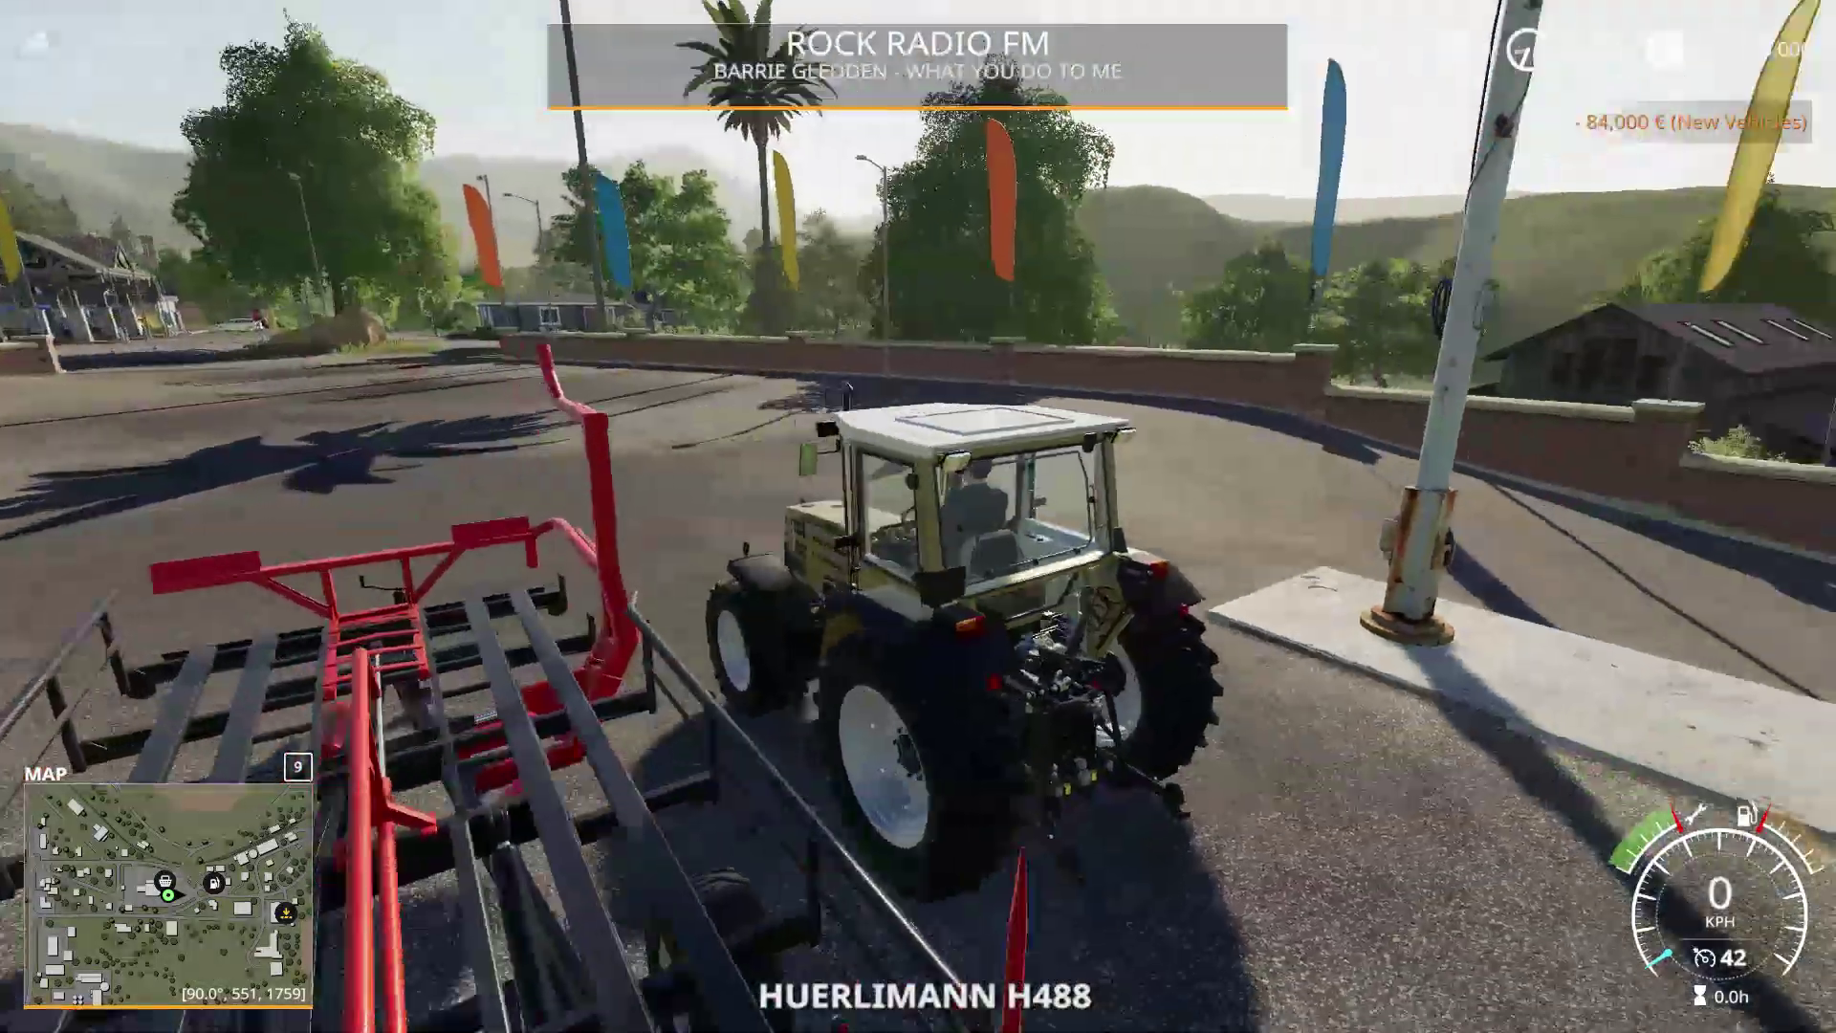
Step: Drive the Hürlimann H 488 in front of the Ursus T-127, reverse up to its drawbar and attach the bale collector
key(w)
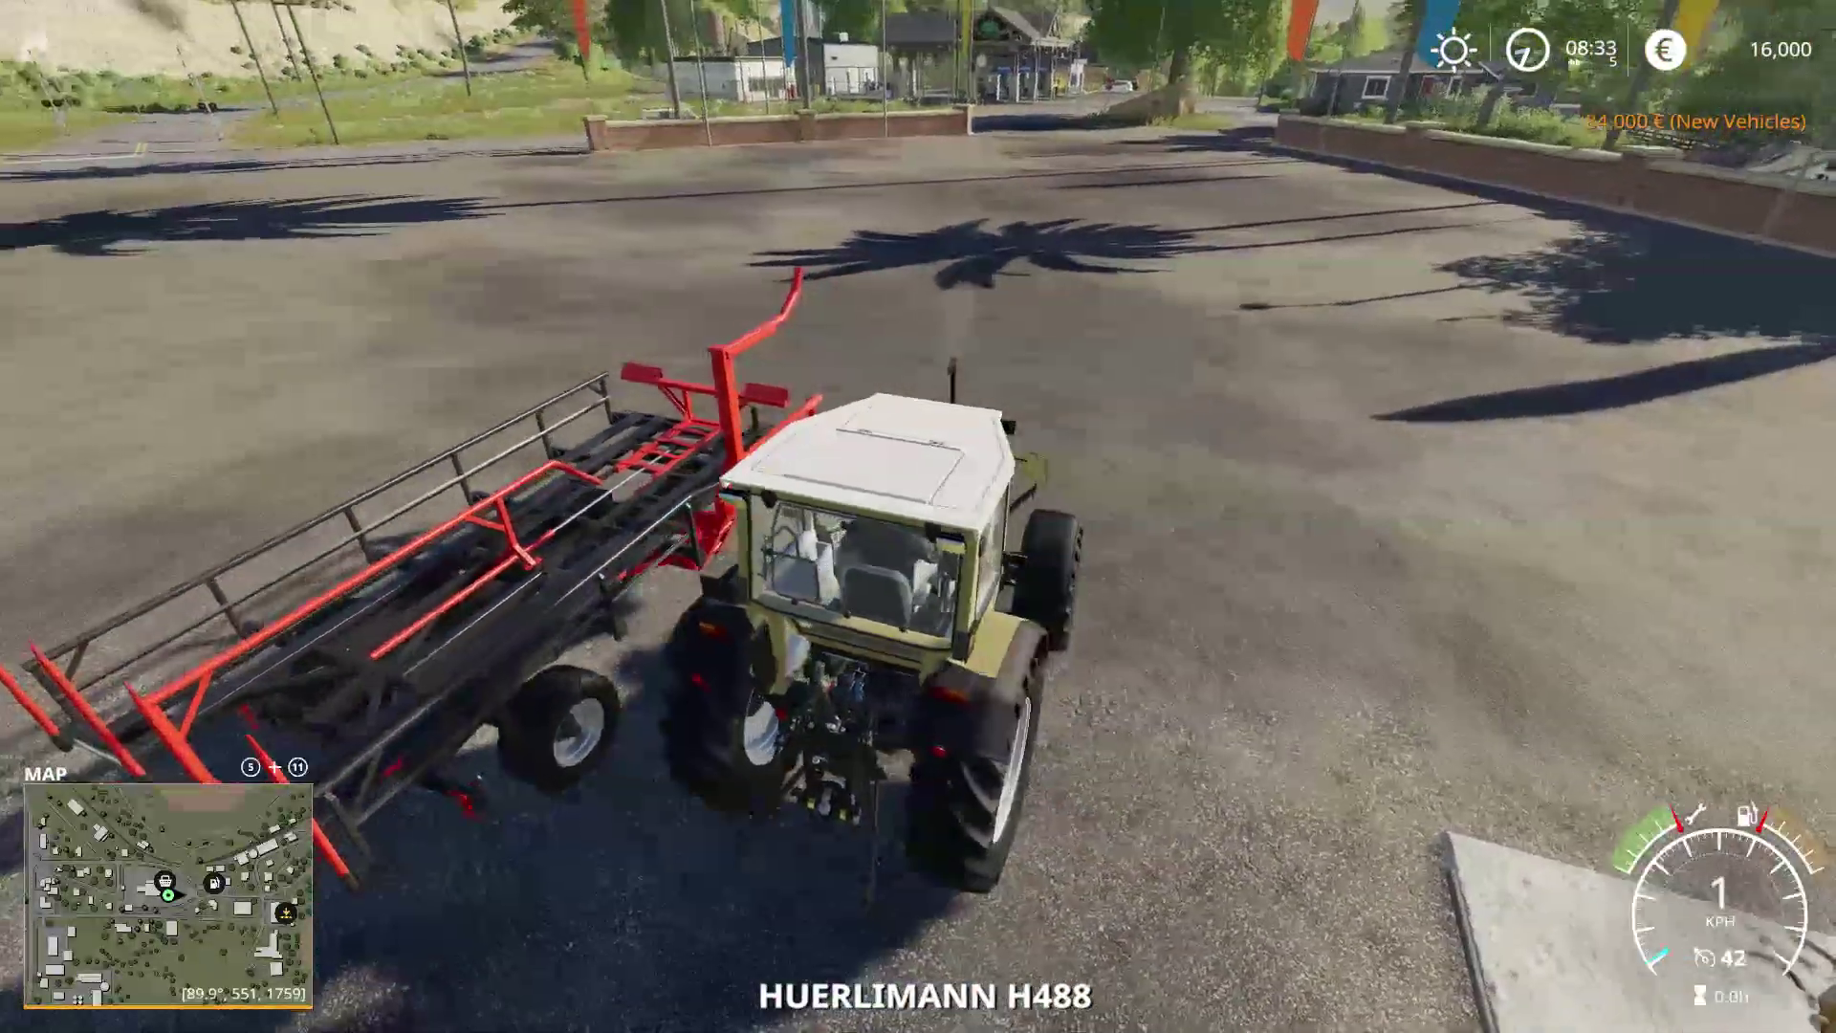
key(a)
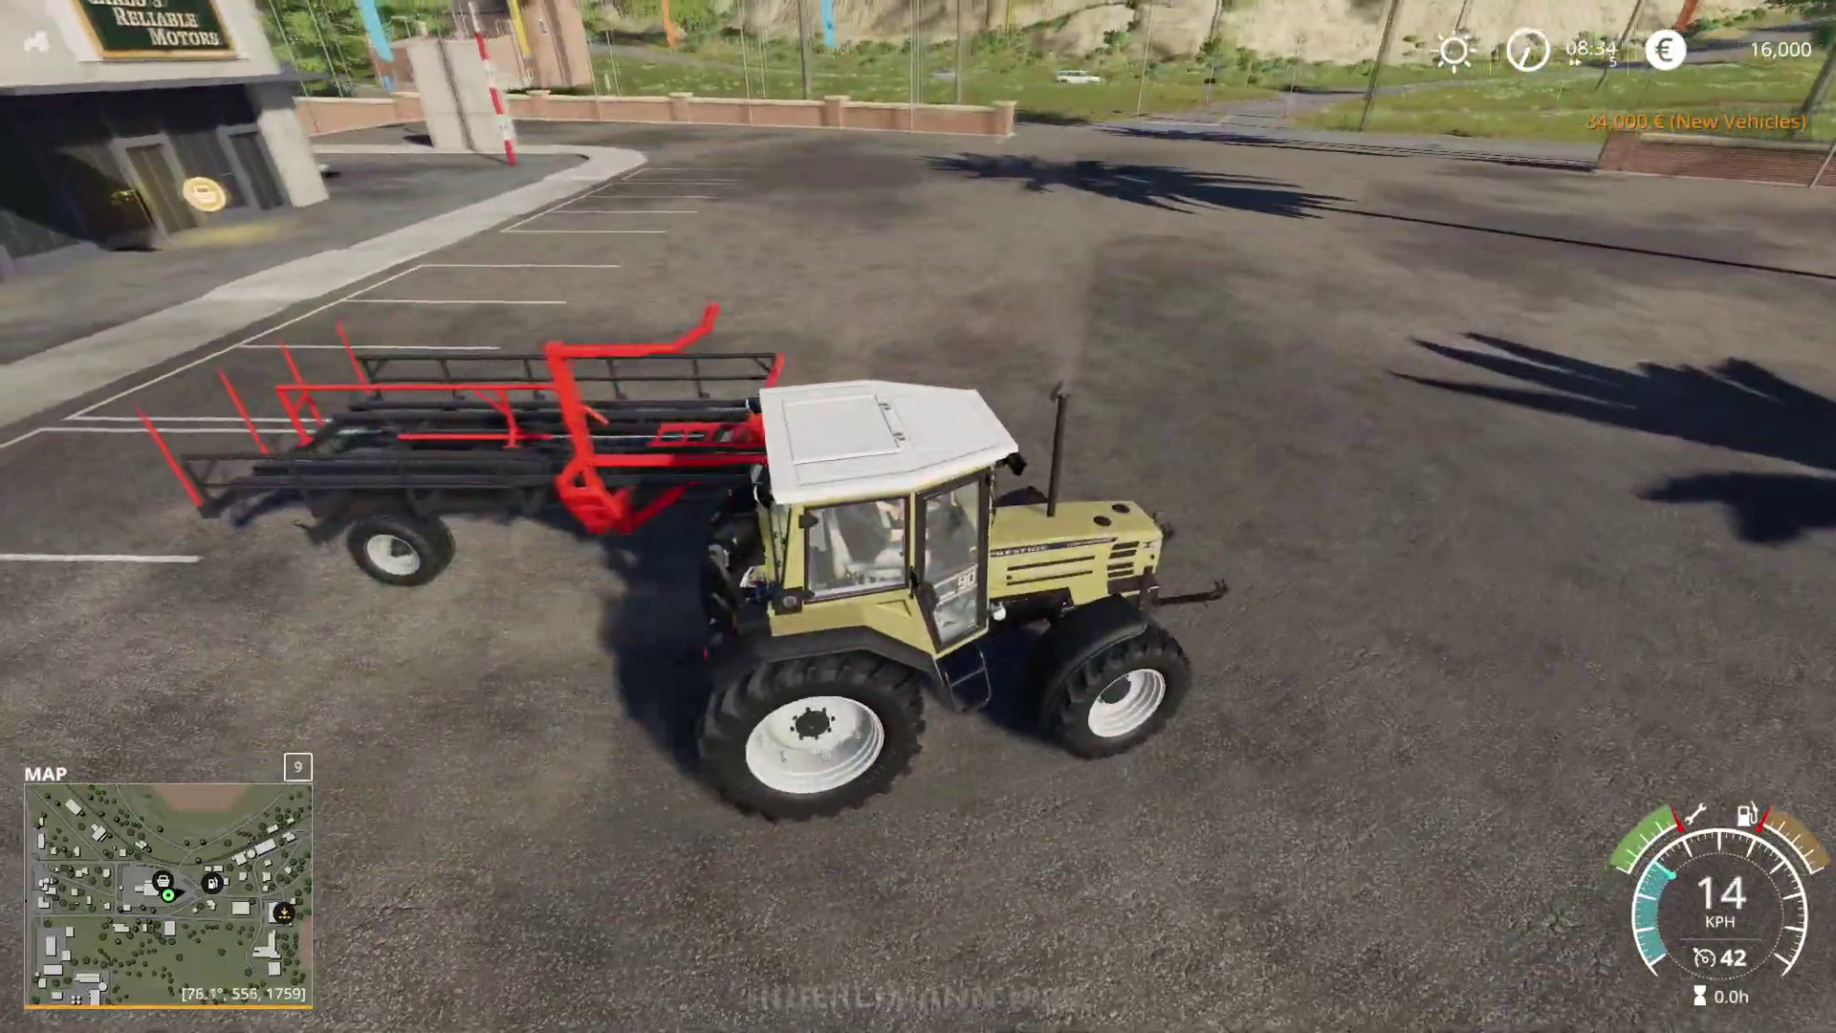
key(s)
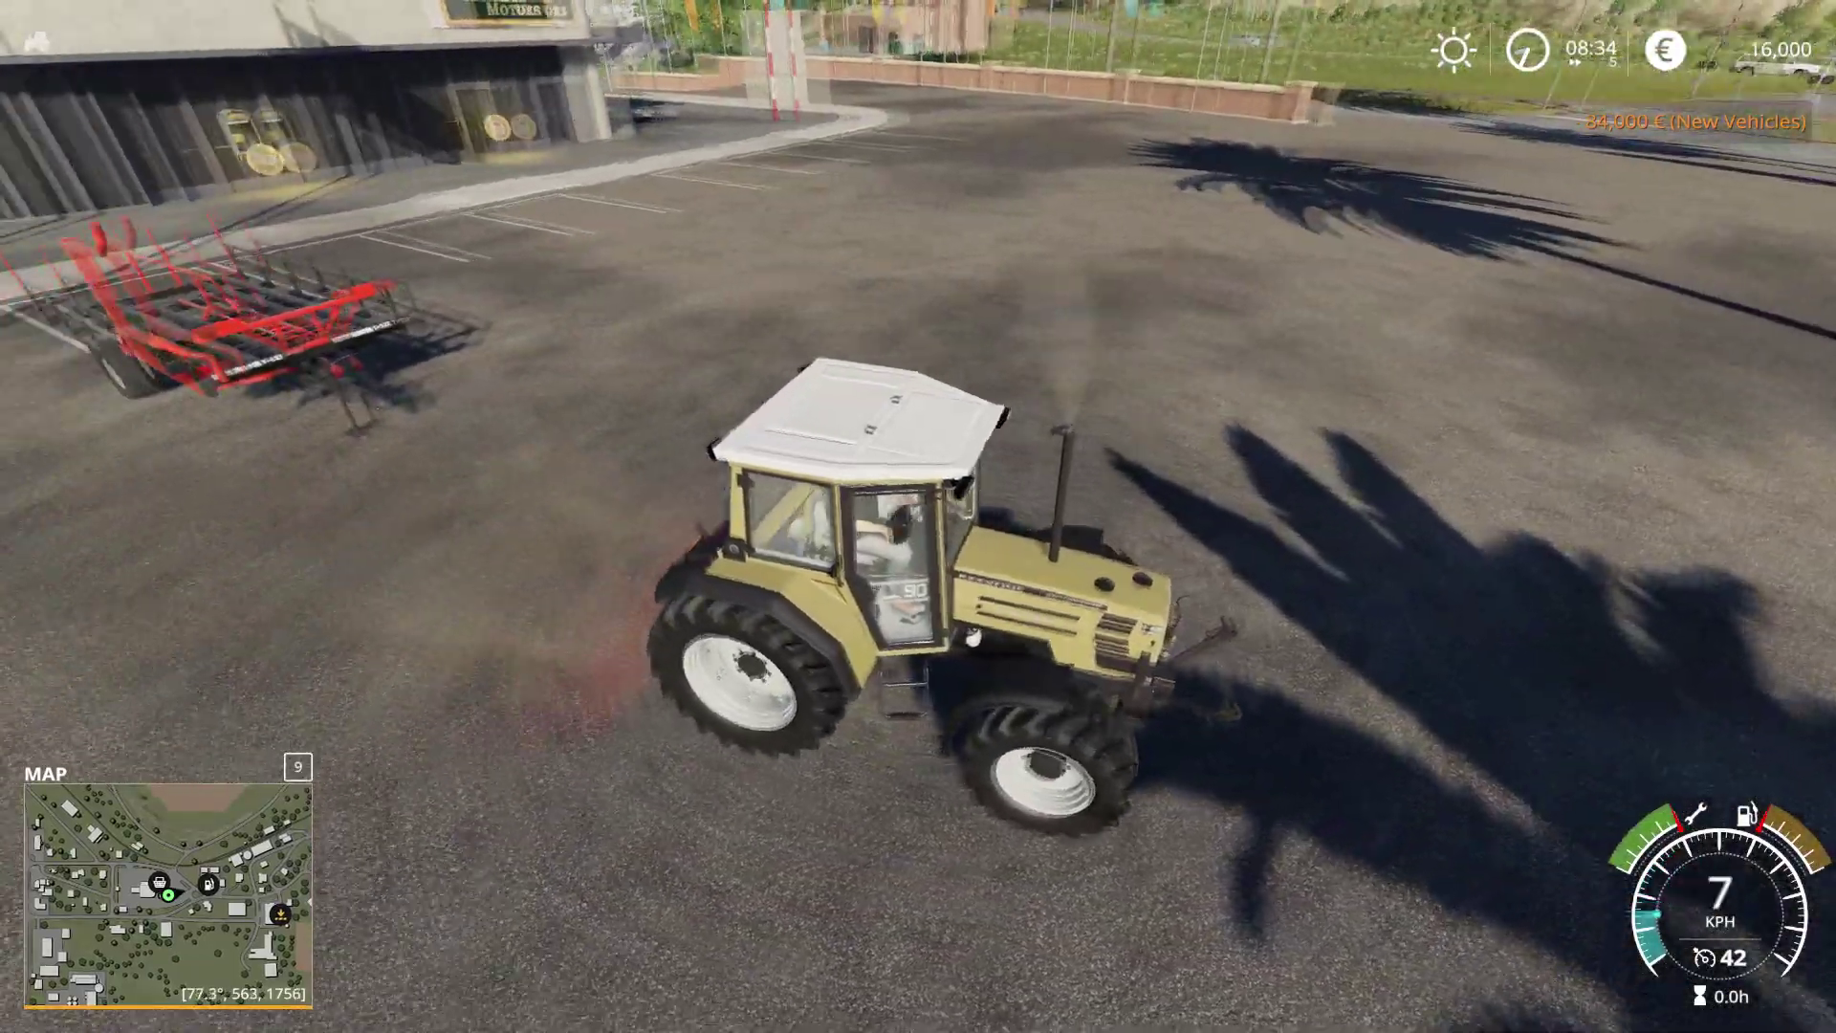
key(s)
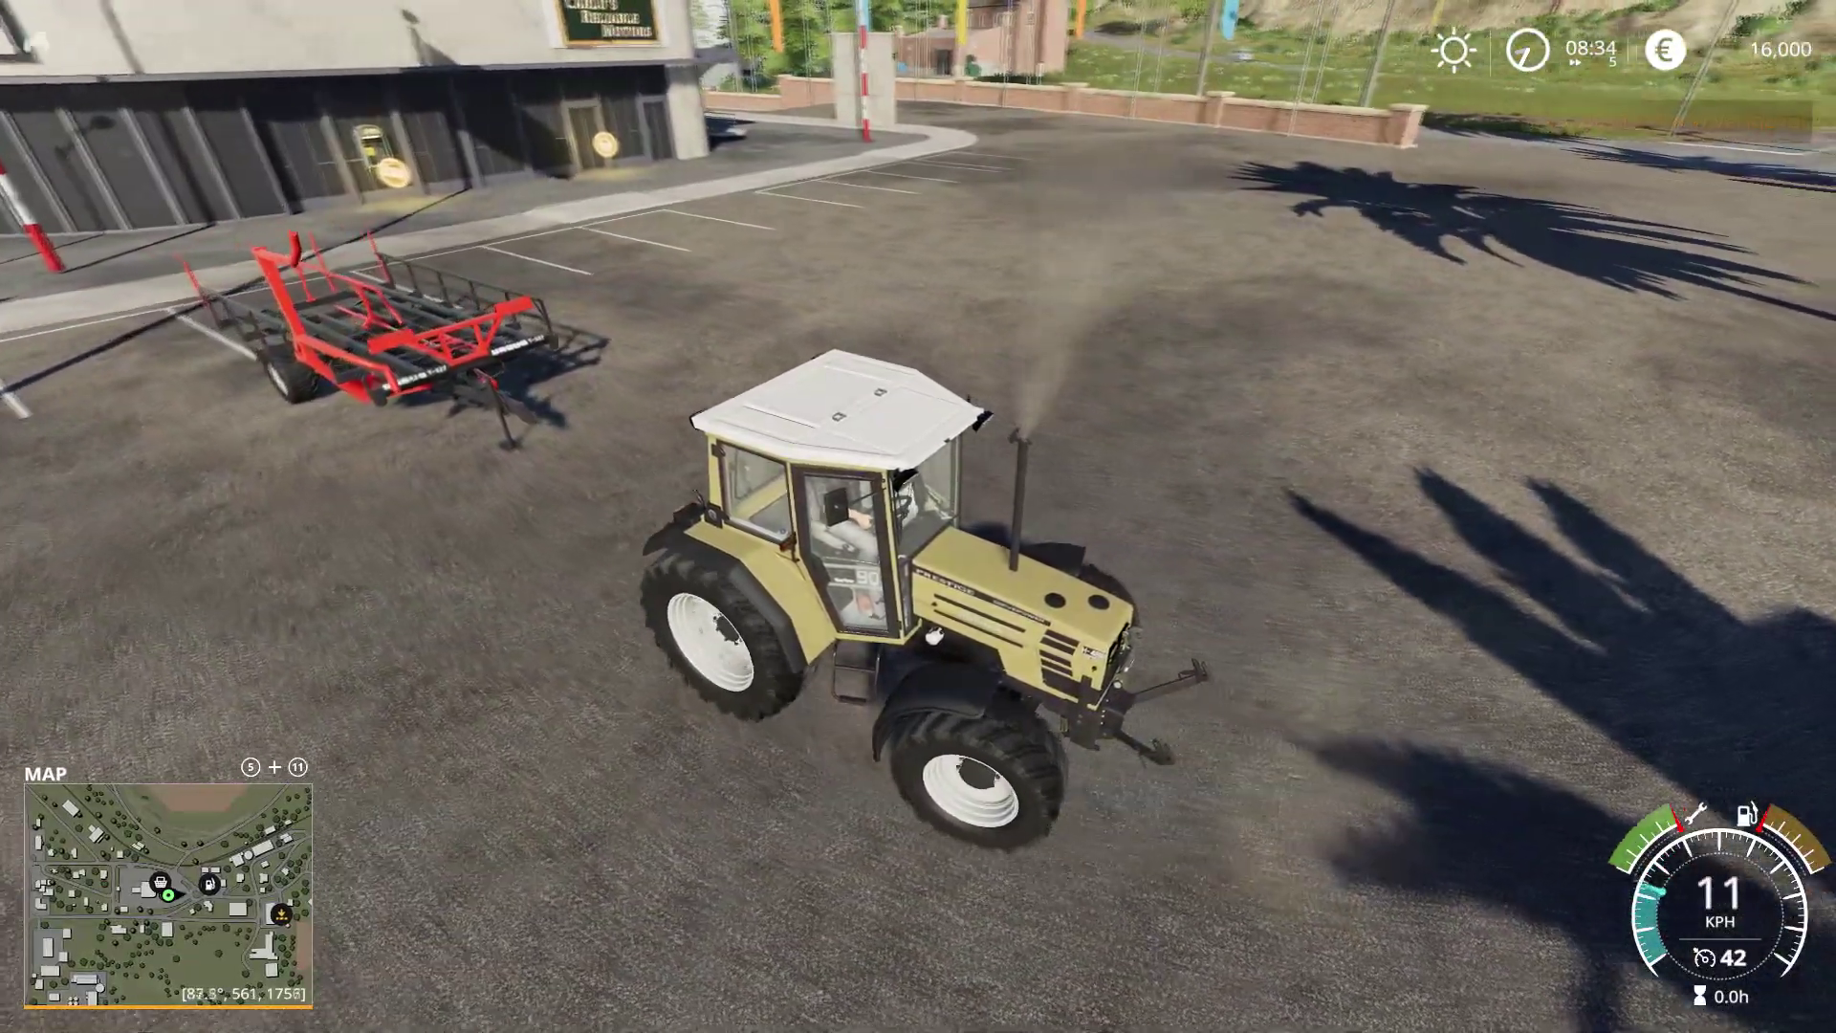
key(s)
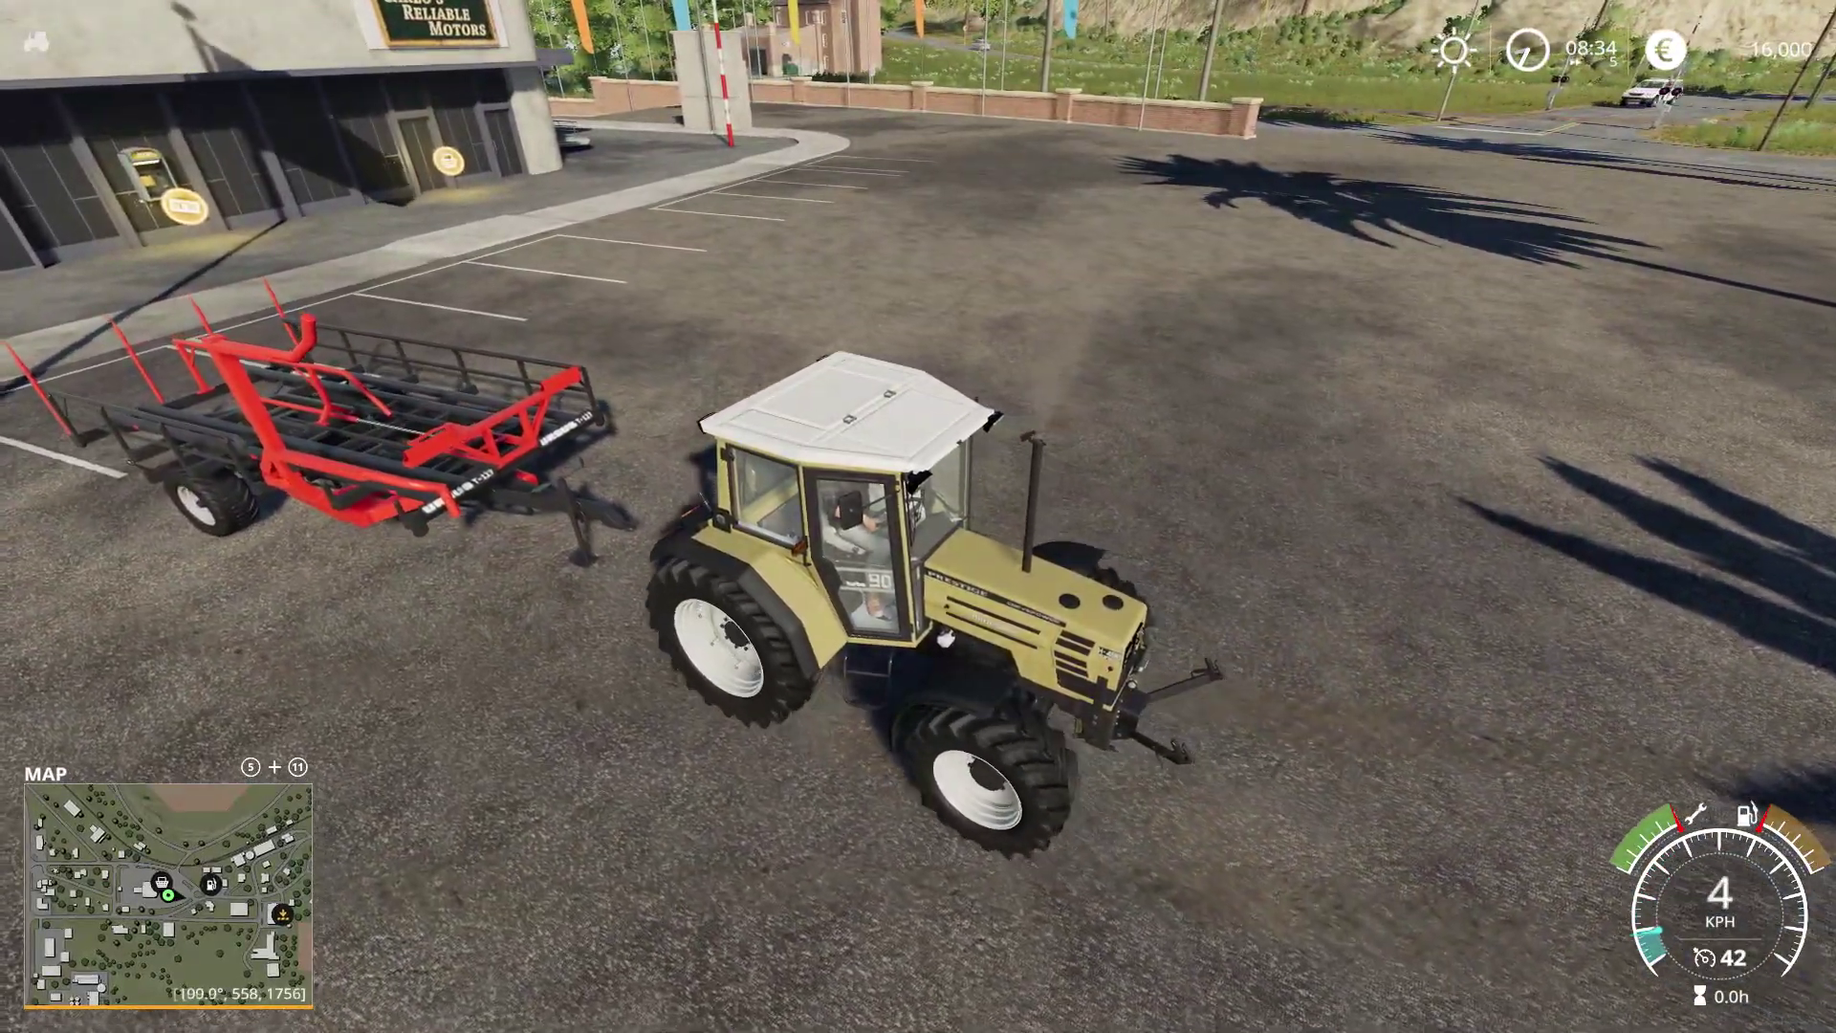
key(q)
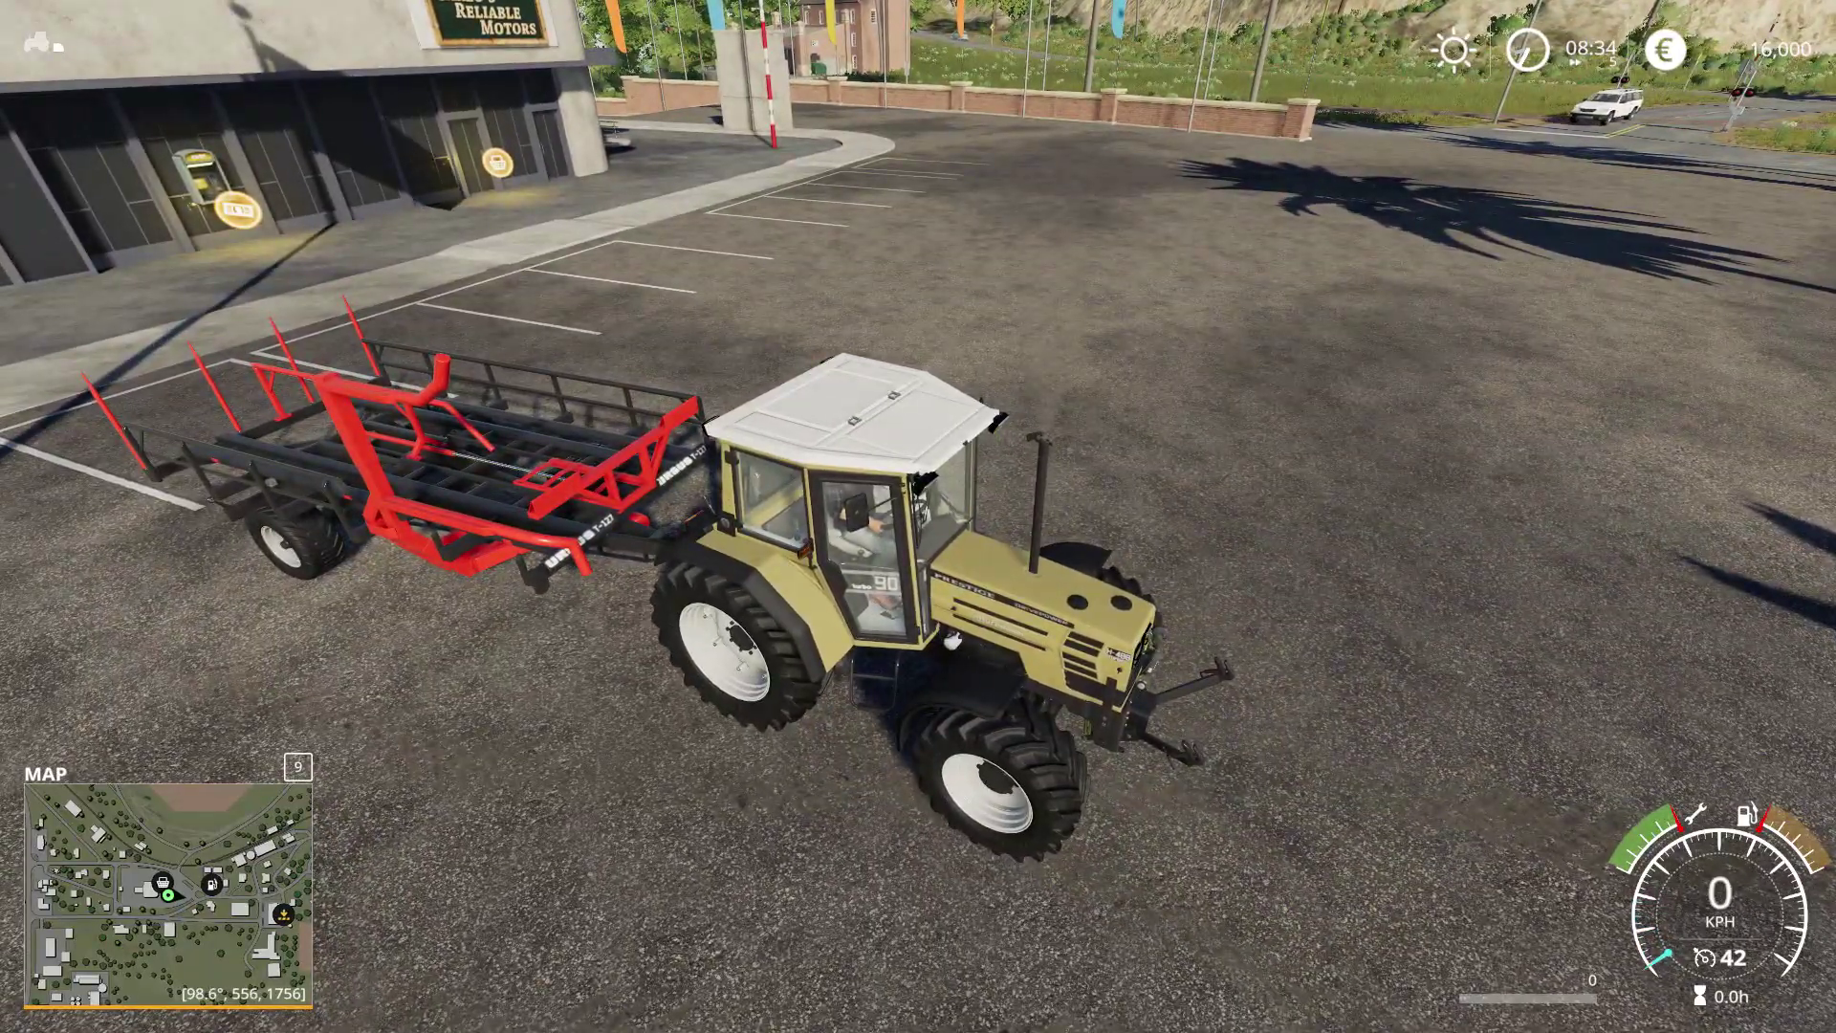
Step: Lower the Ursus T-127's loading arm, drive the tractor and bale collector forward across the store's parking lot and bring them to a stop
key(w)
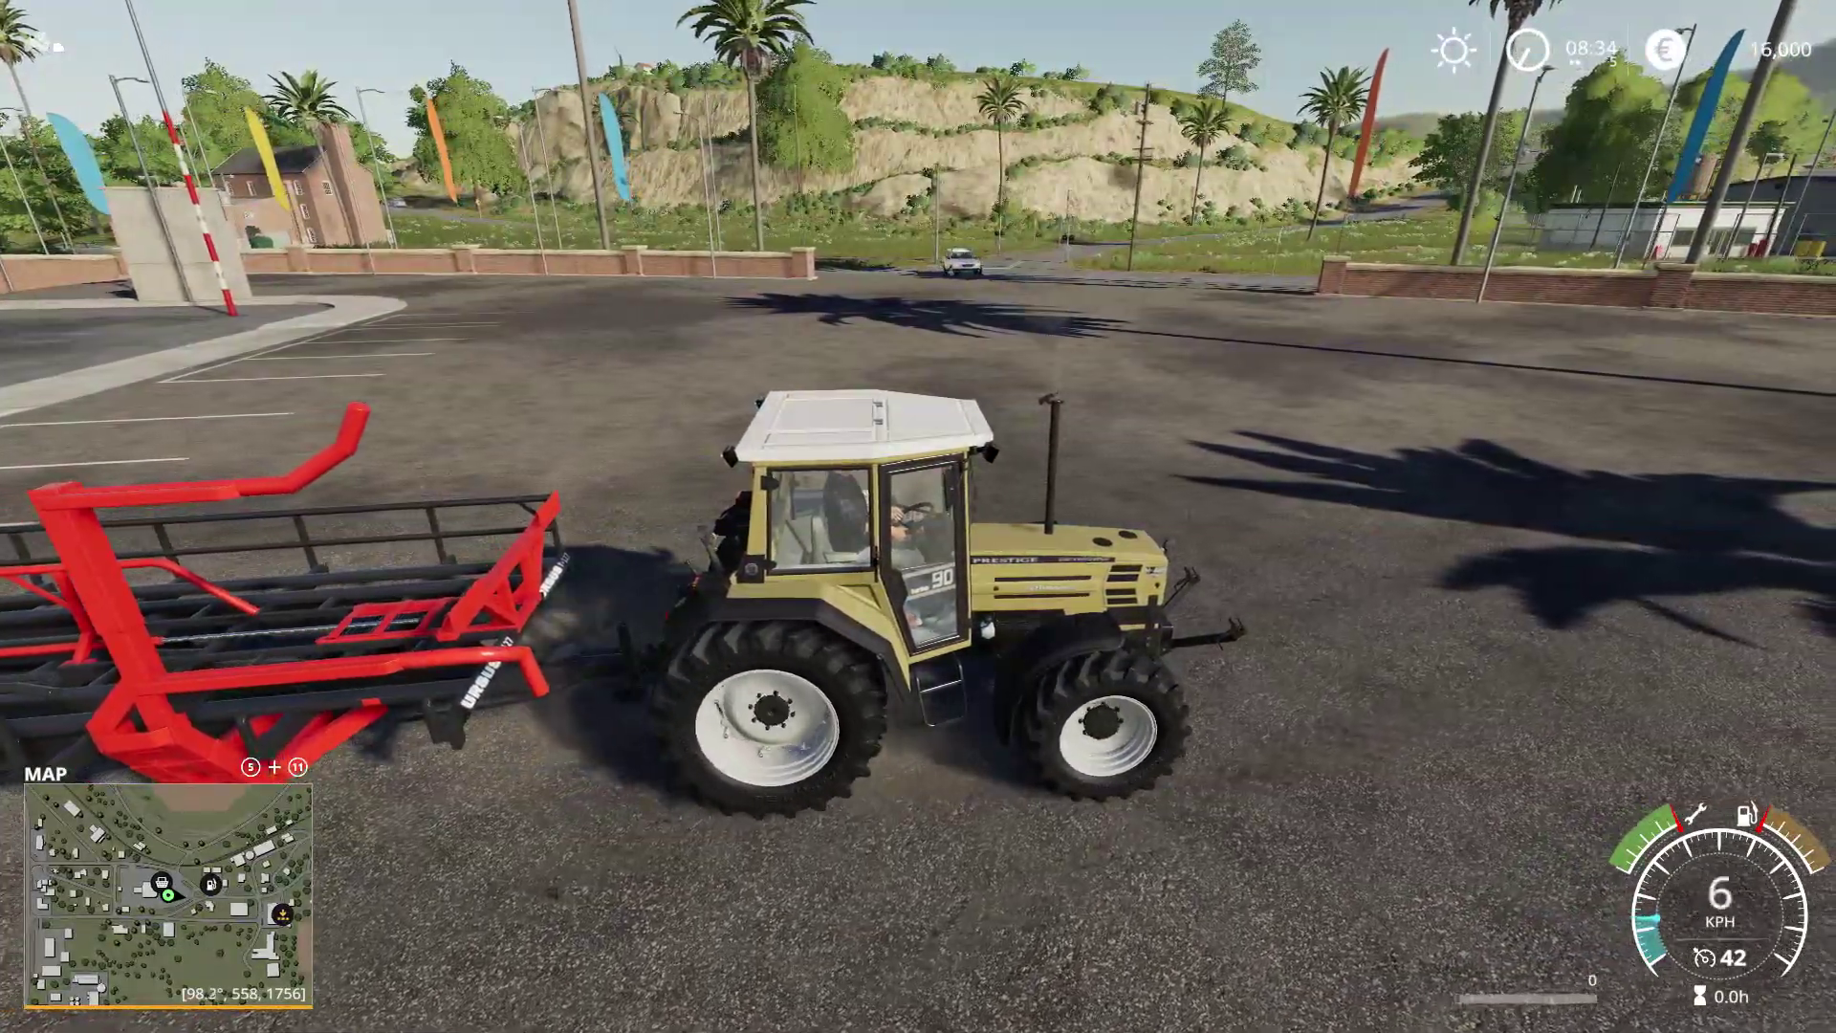
key(s)
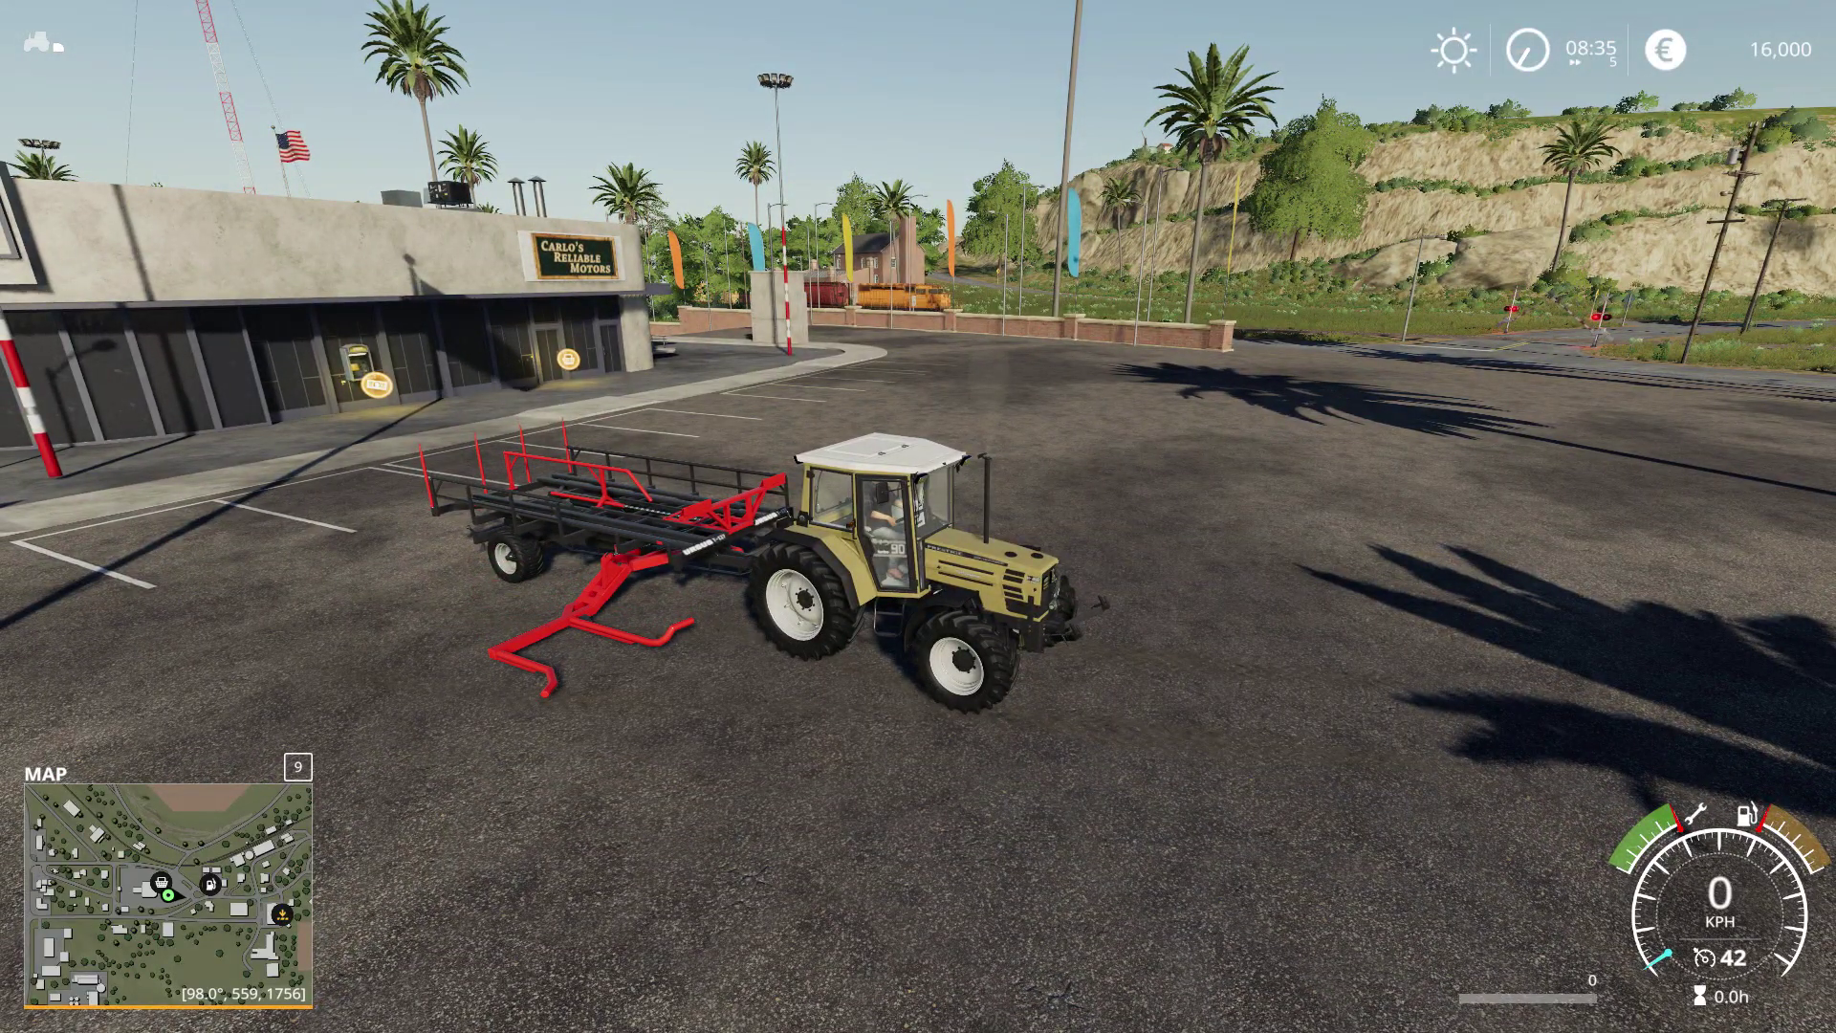
key(w)
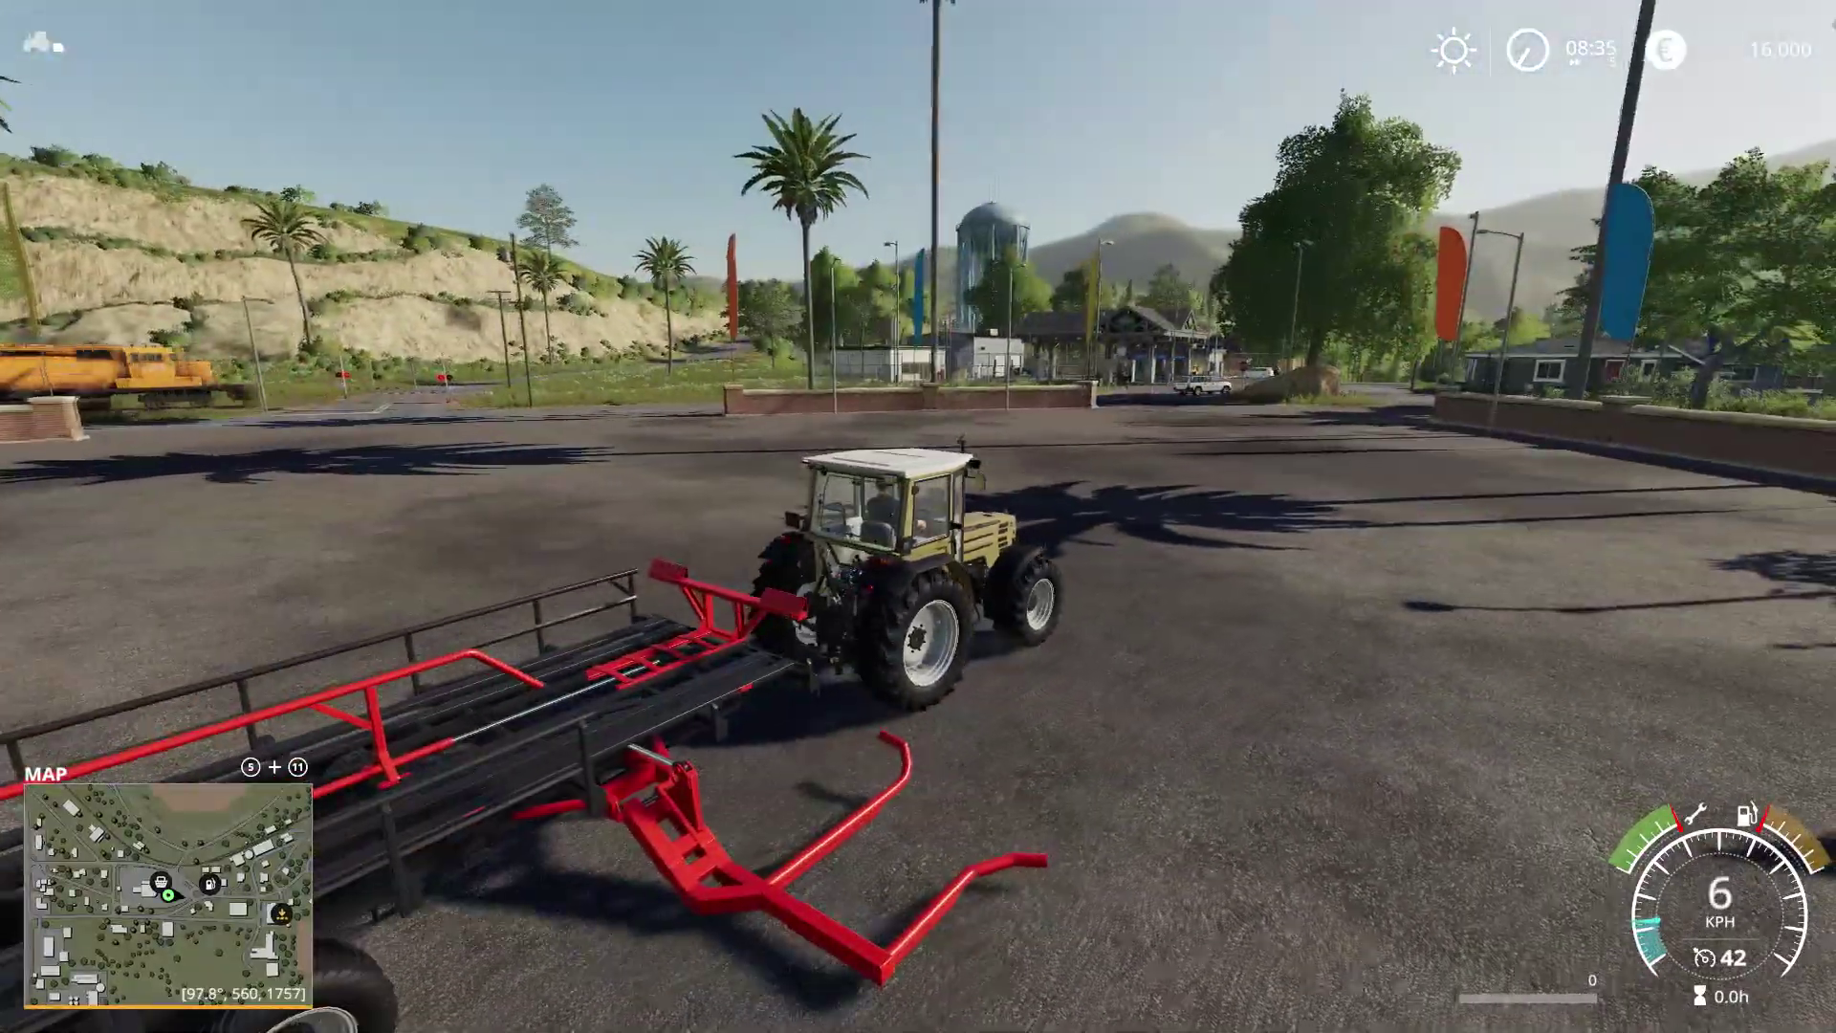
key(w)
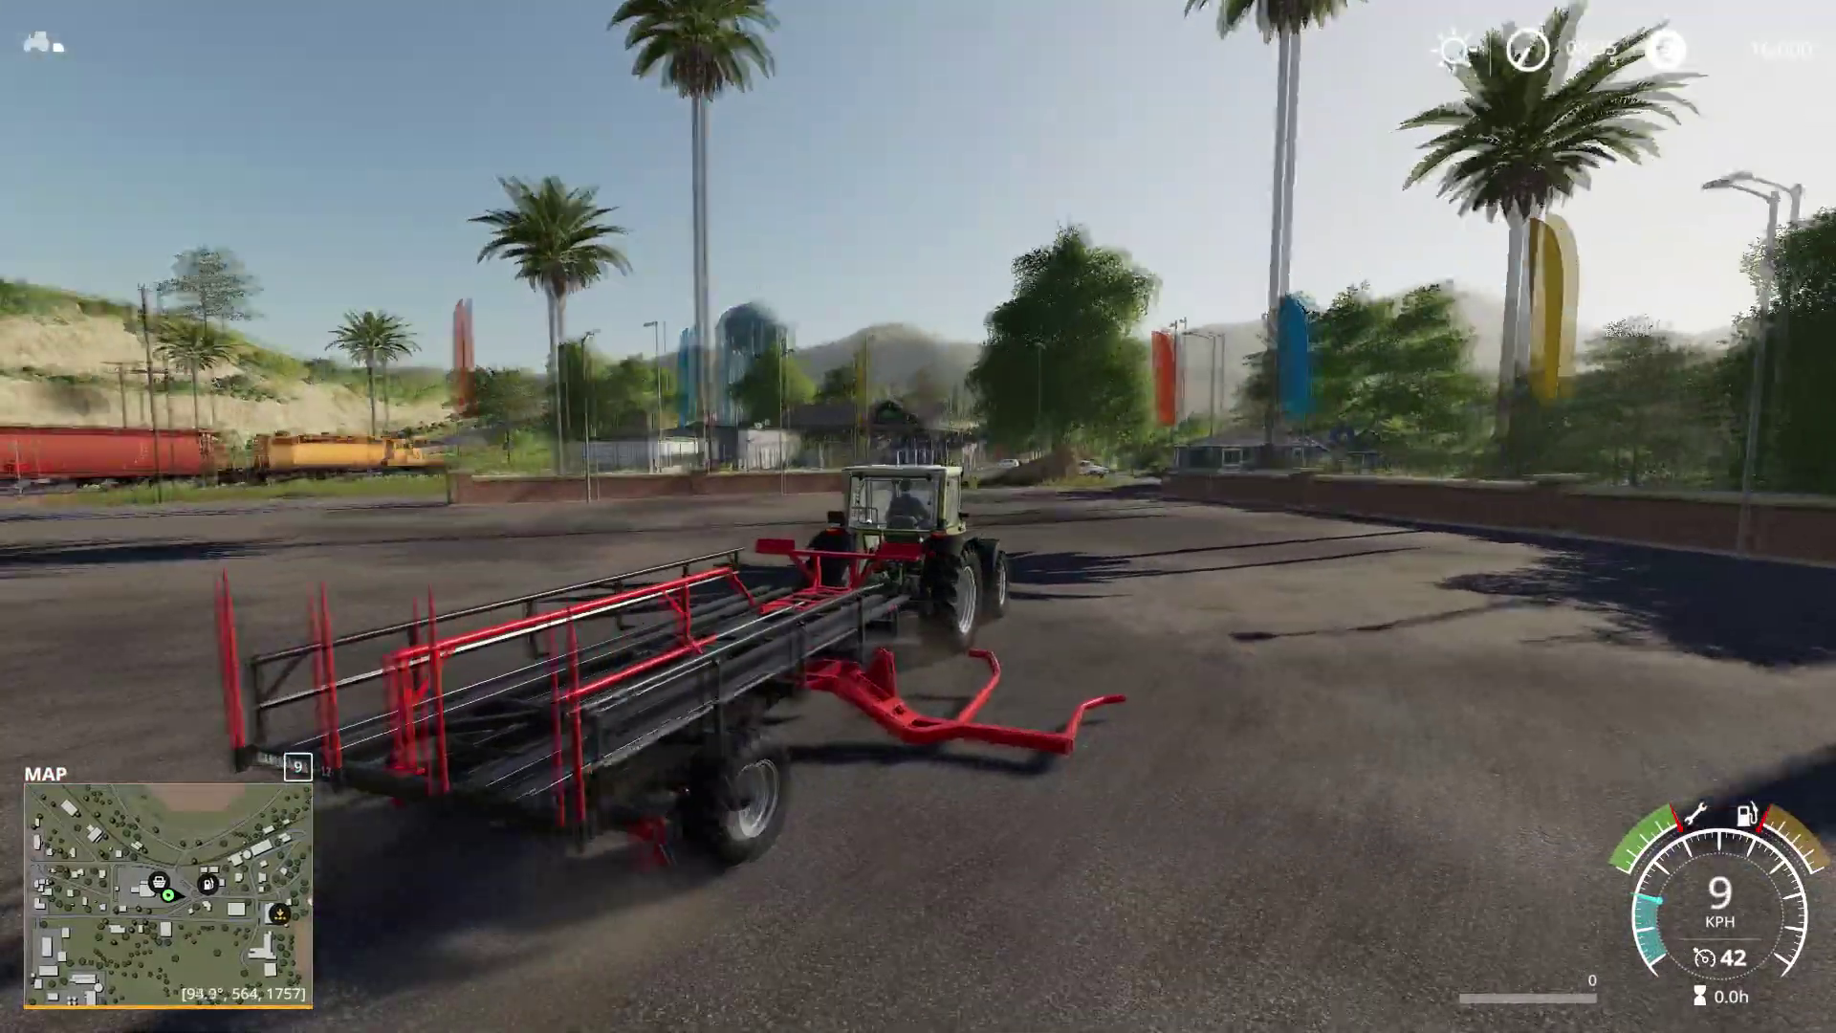
key(w)
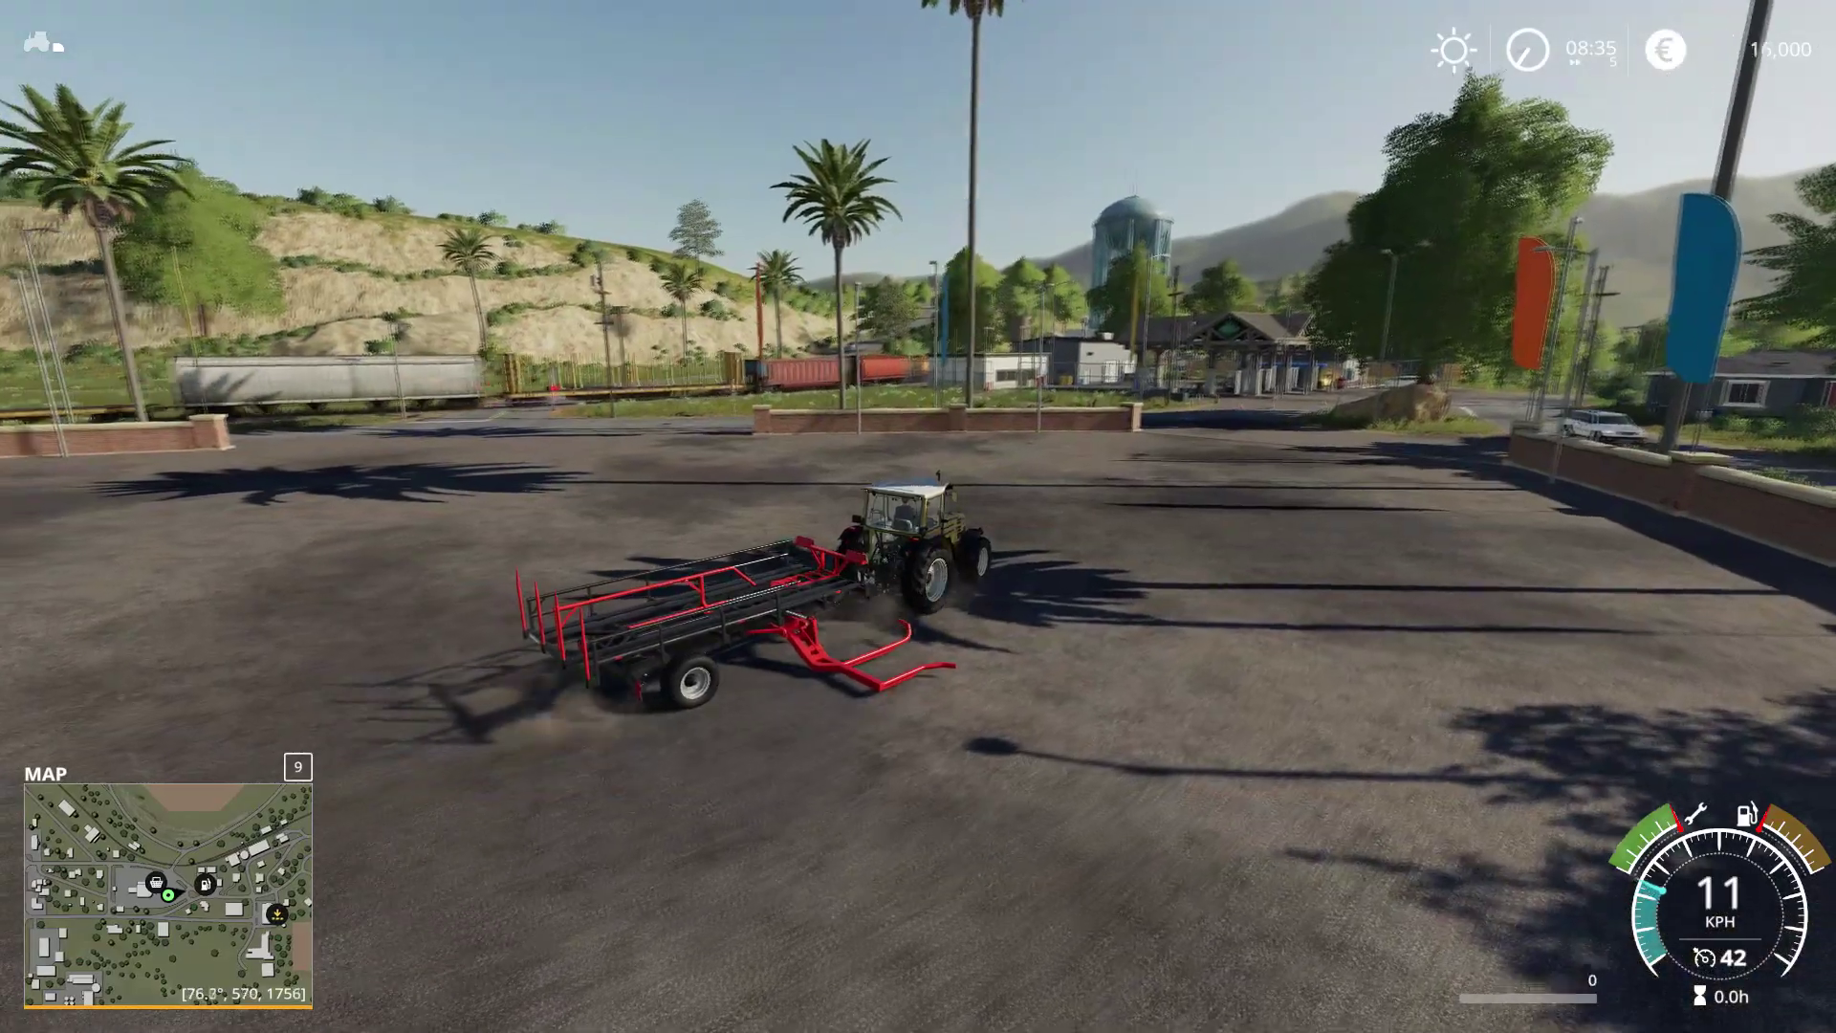
key(w)
key(s)
key(s)
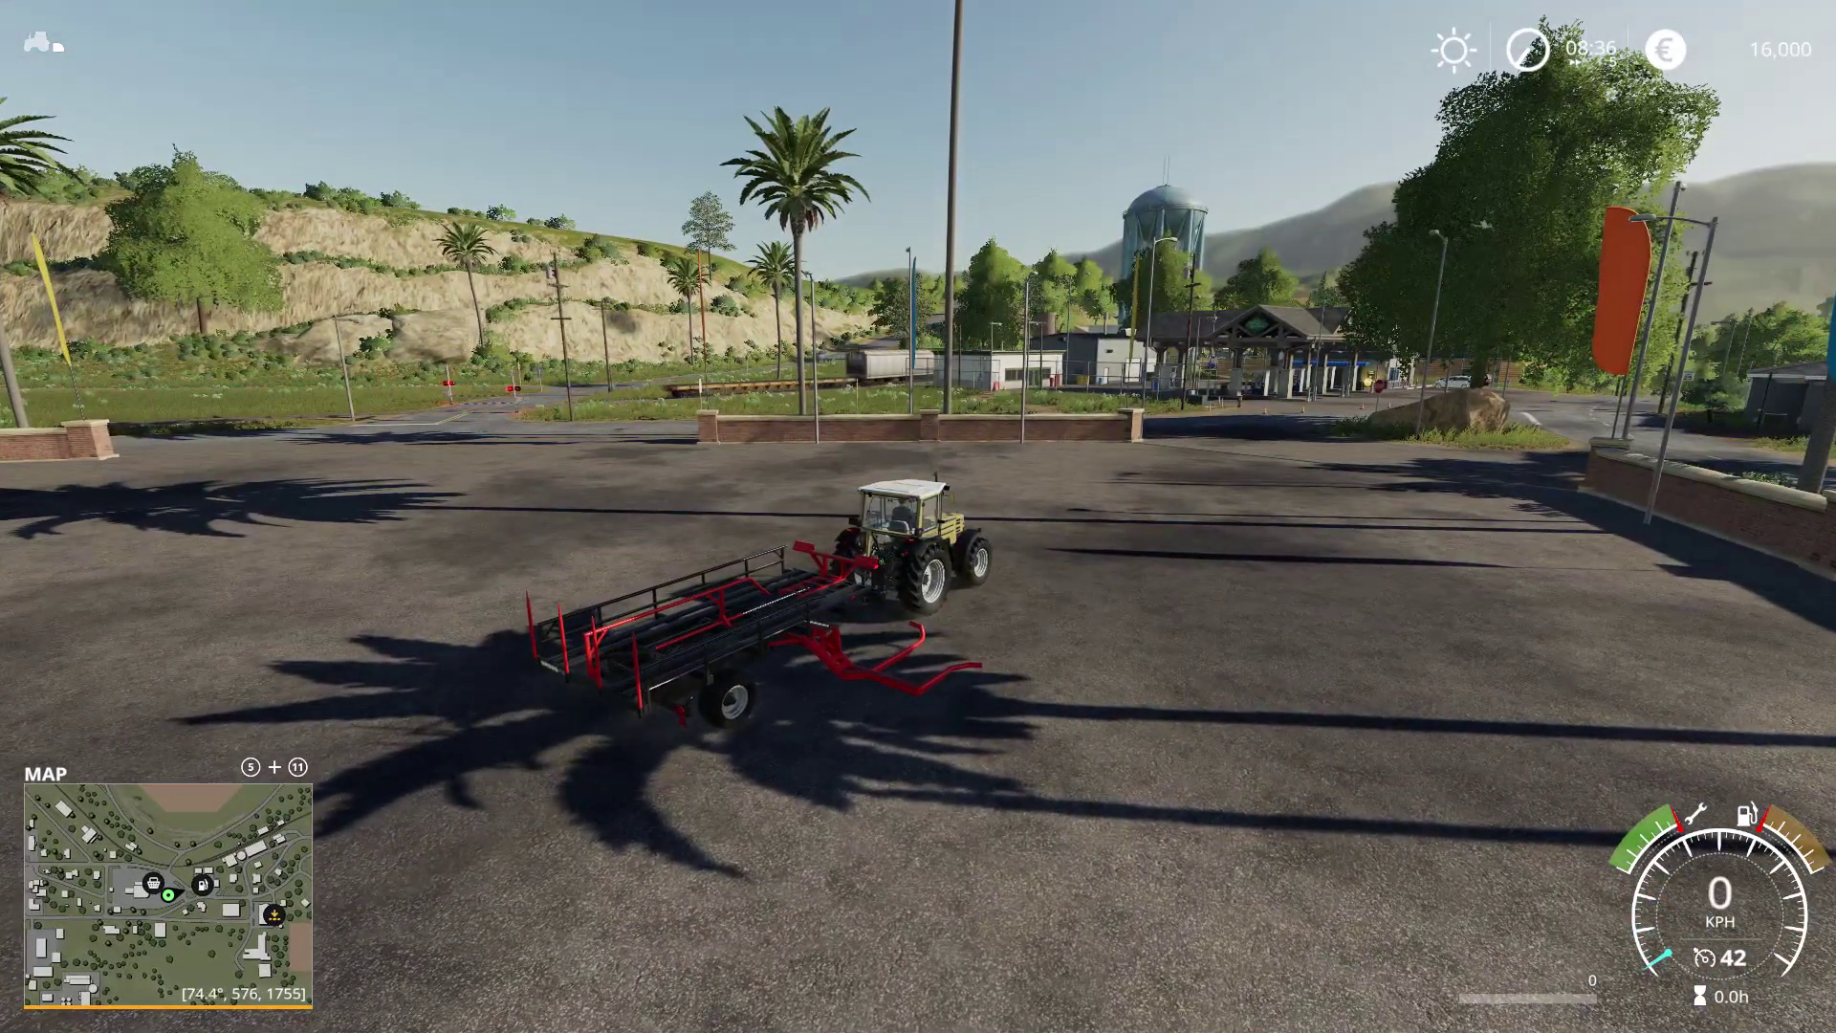